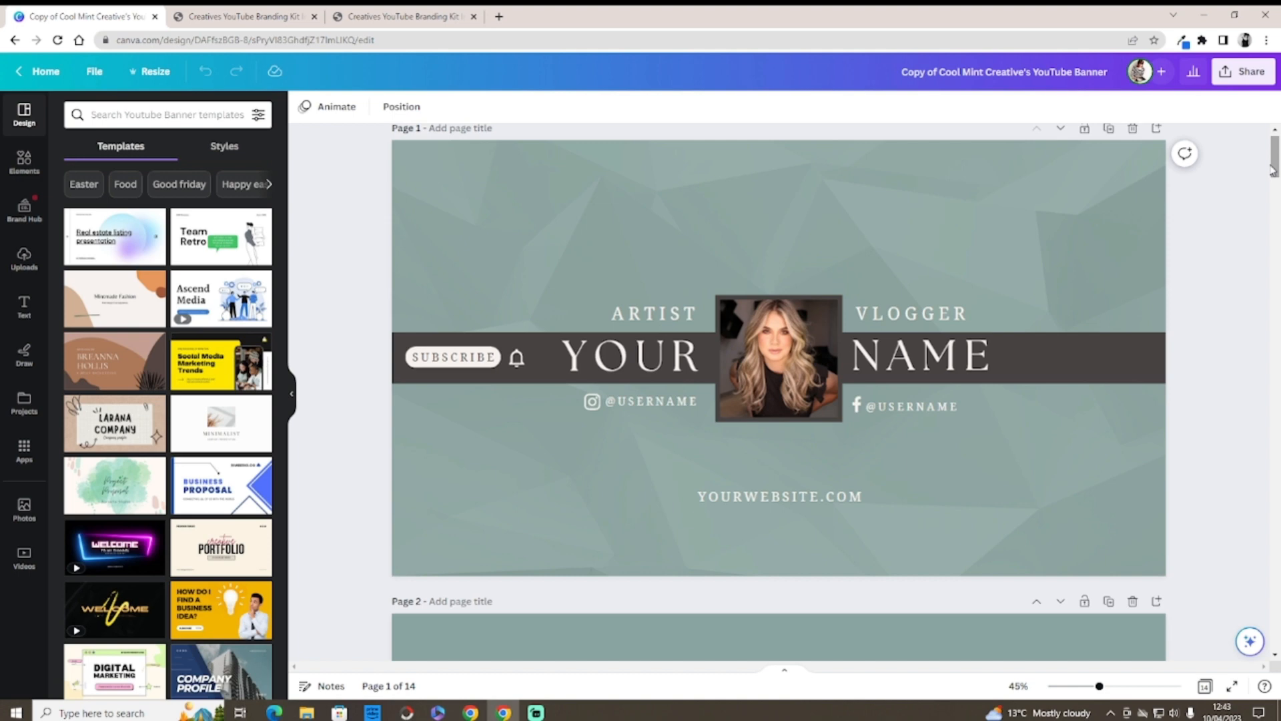
Step: Replace the banner's central portrait with the striped-top photo from Uploads
left_click_drag(1273, 170, 1270, 198)
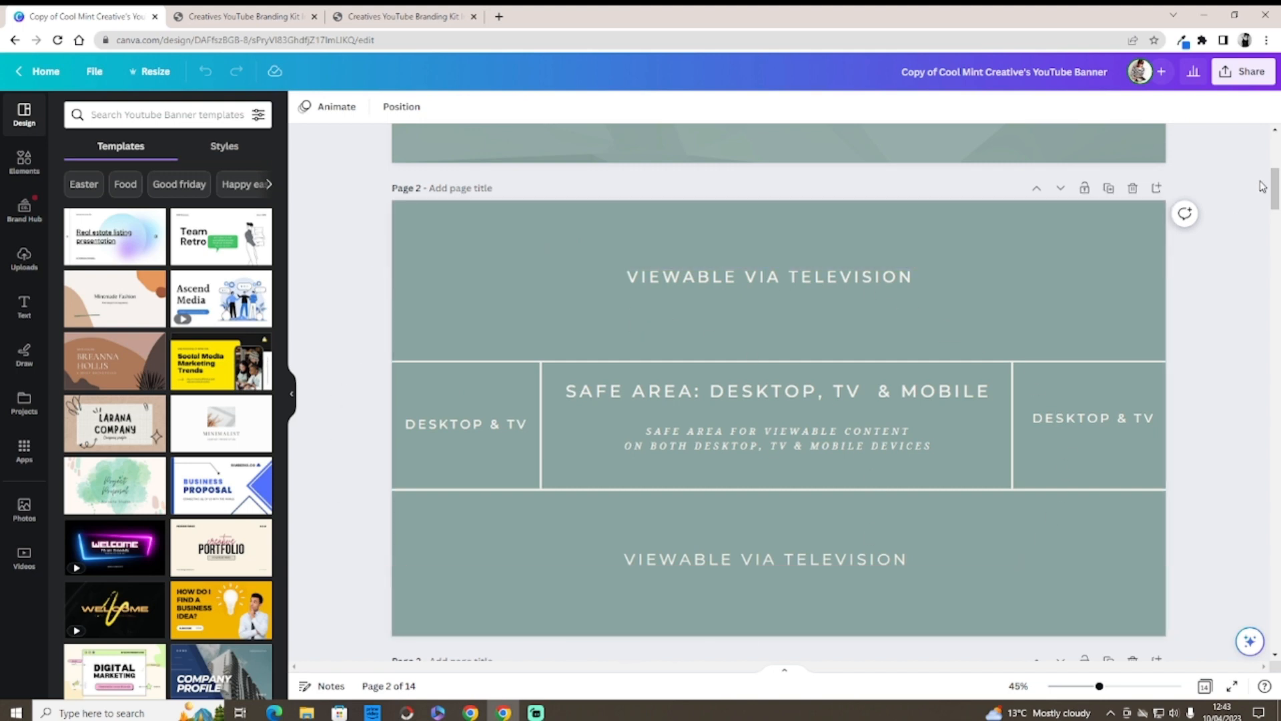
left_click_drag(1275, 188, 1275, 158)
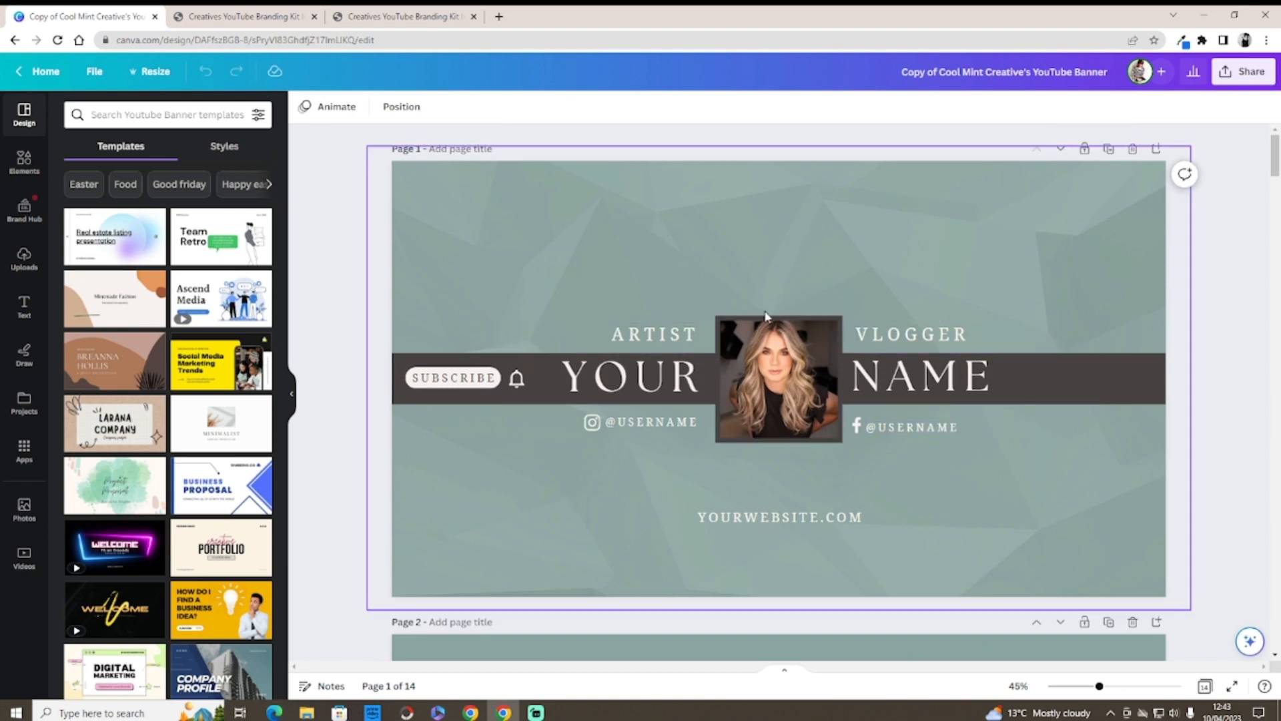
left_click(777, 385)
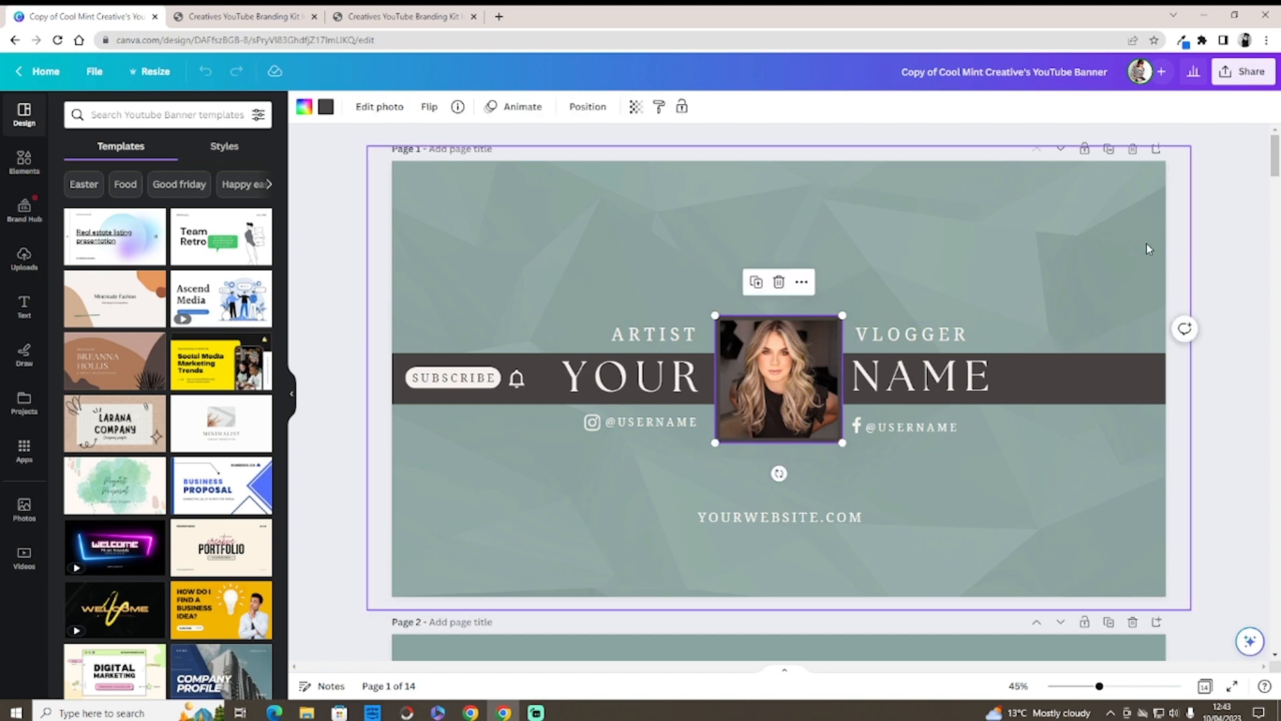
mouse_move(1276, 172)
left_mouse_down()
mouse_move(1278, 349)
mouse_move(1277, 167)
left_mouse_up()
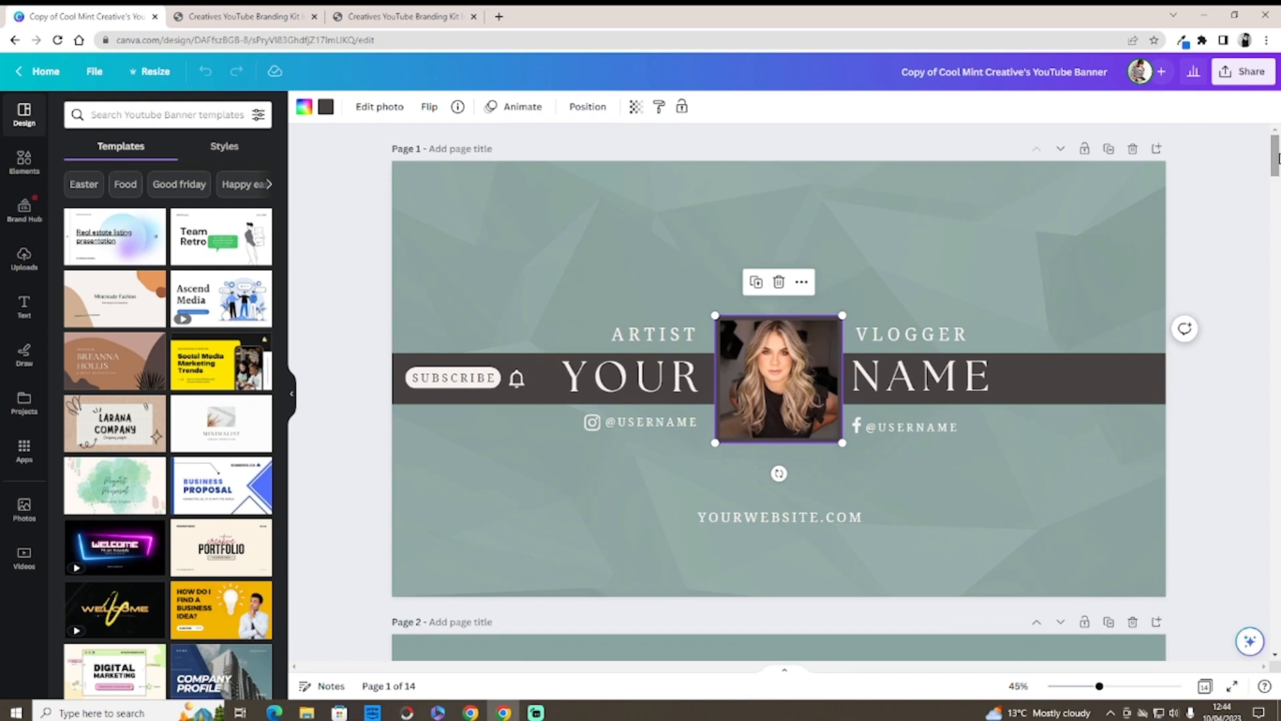
left_click(24, 257)
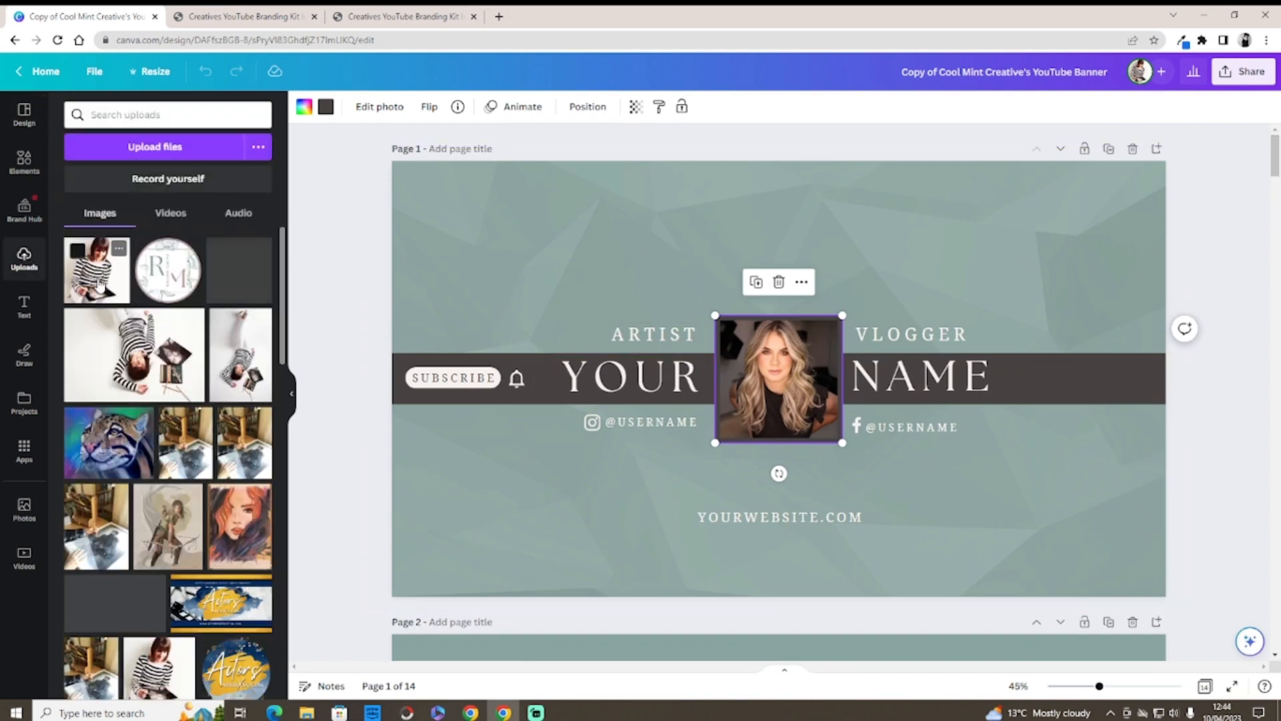
left_click_drag(160, 651, 734, 357)
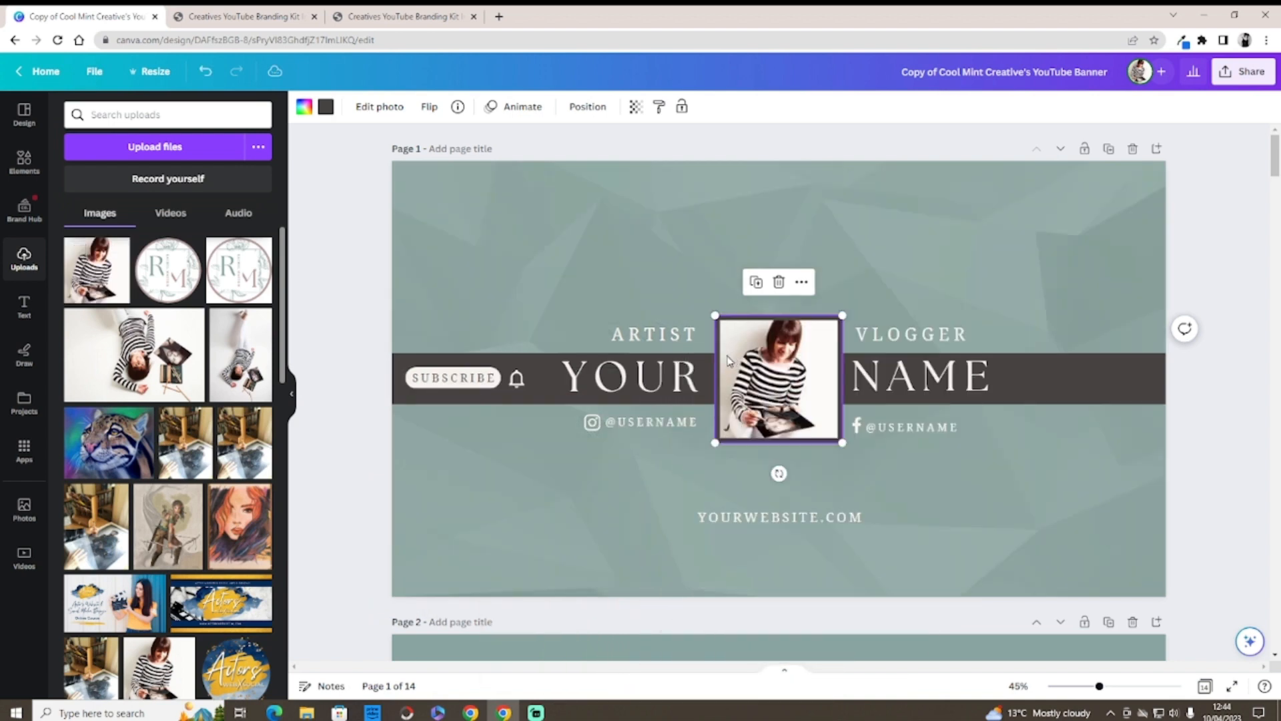
Step: Upload another copy of the portrait image from Pictures and drop it into the portrait frame
left_click(148, 156)
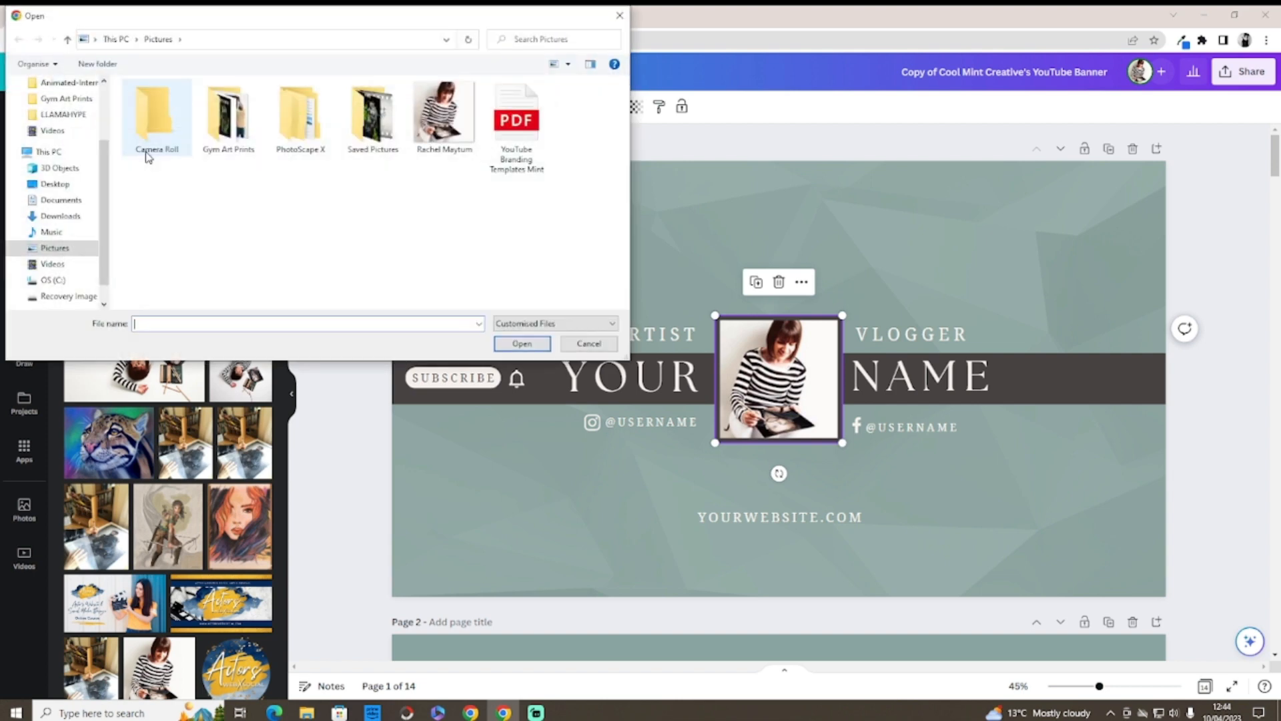
left_click(466, 131)
left_click(531, 342)
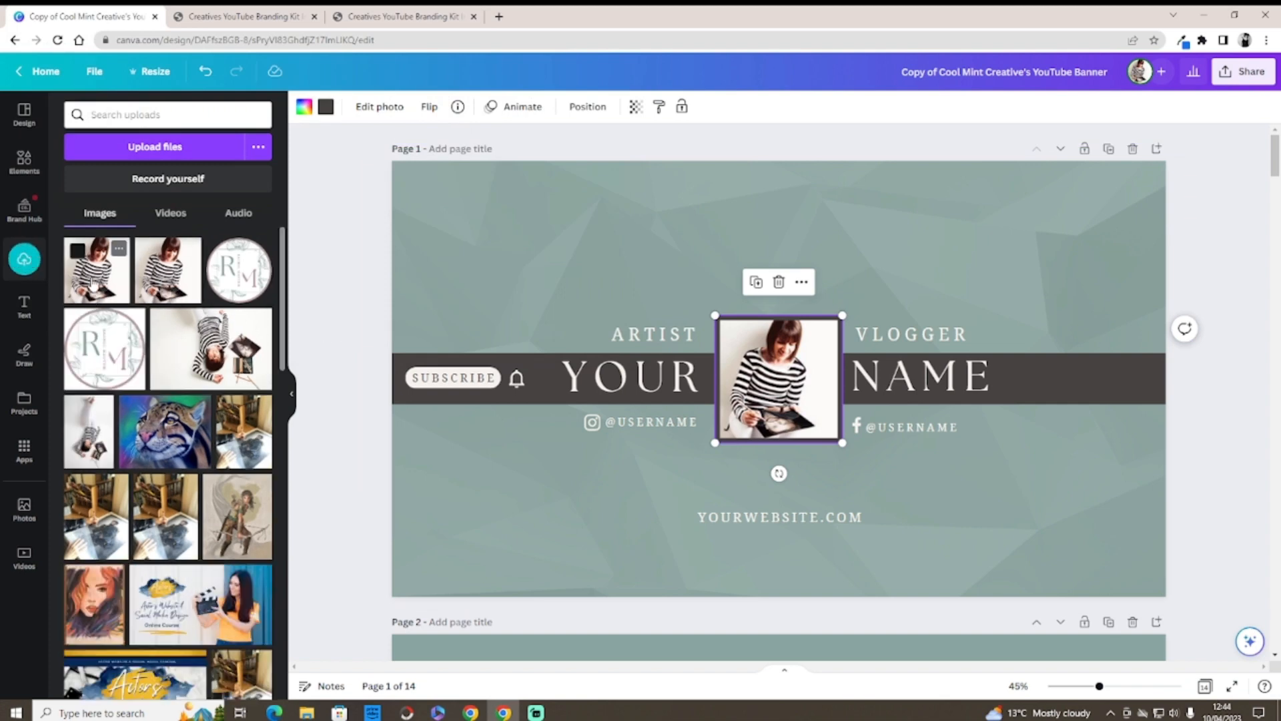
left_click_drag(100, 288, 774, 421)
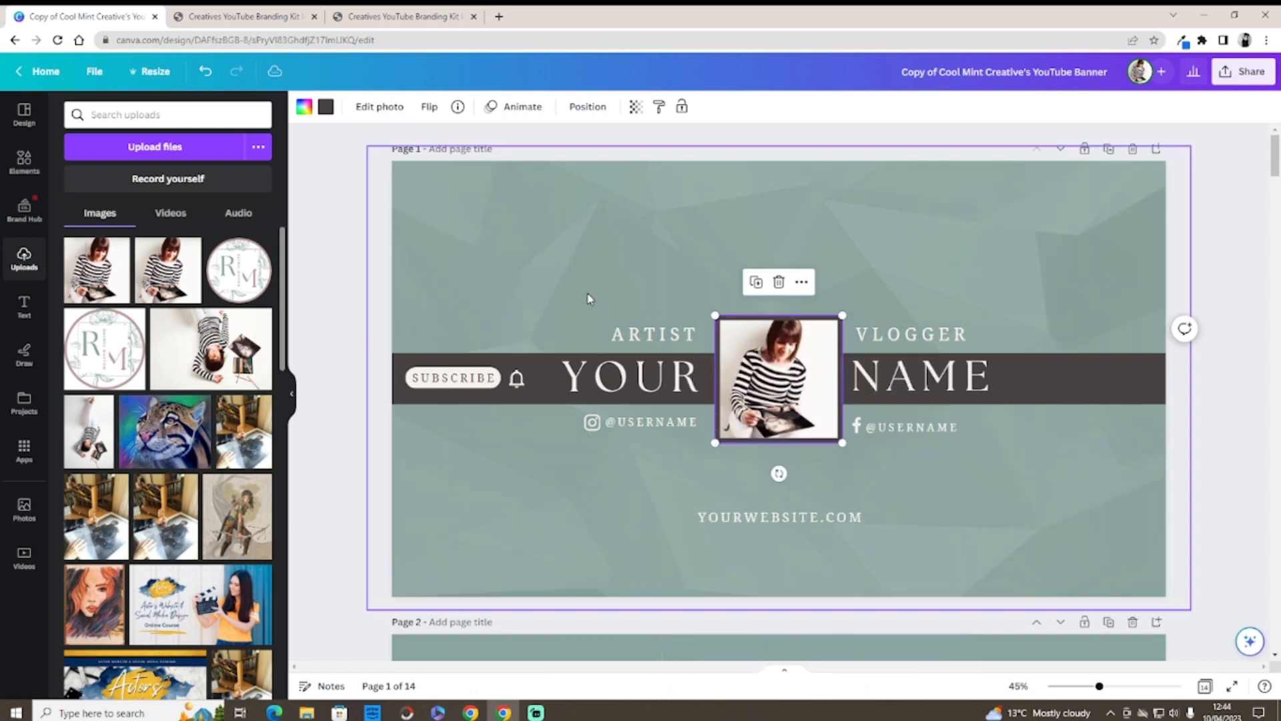
Step: Set the striped-top photo as the page background and shift it down, then undo it
left_click(523, 191)
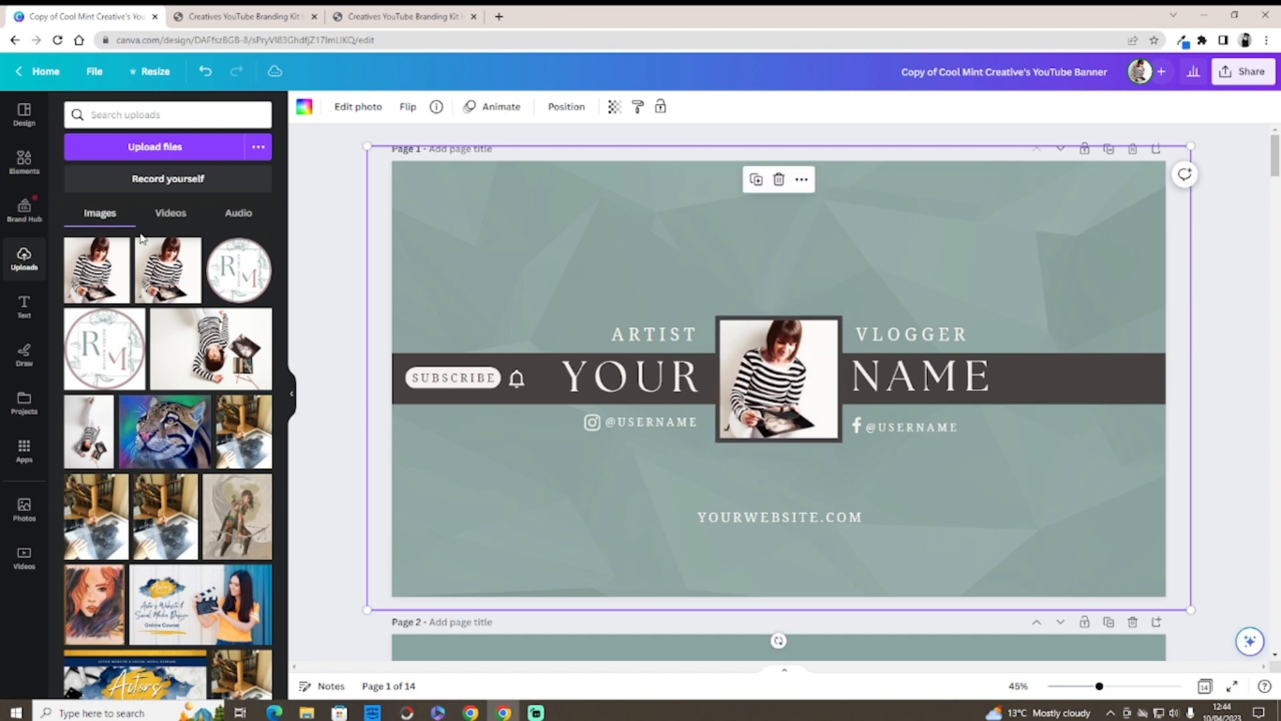
left_click_drag(99, 267, 481, 177)
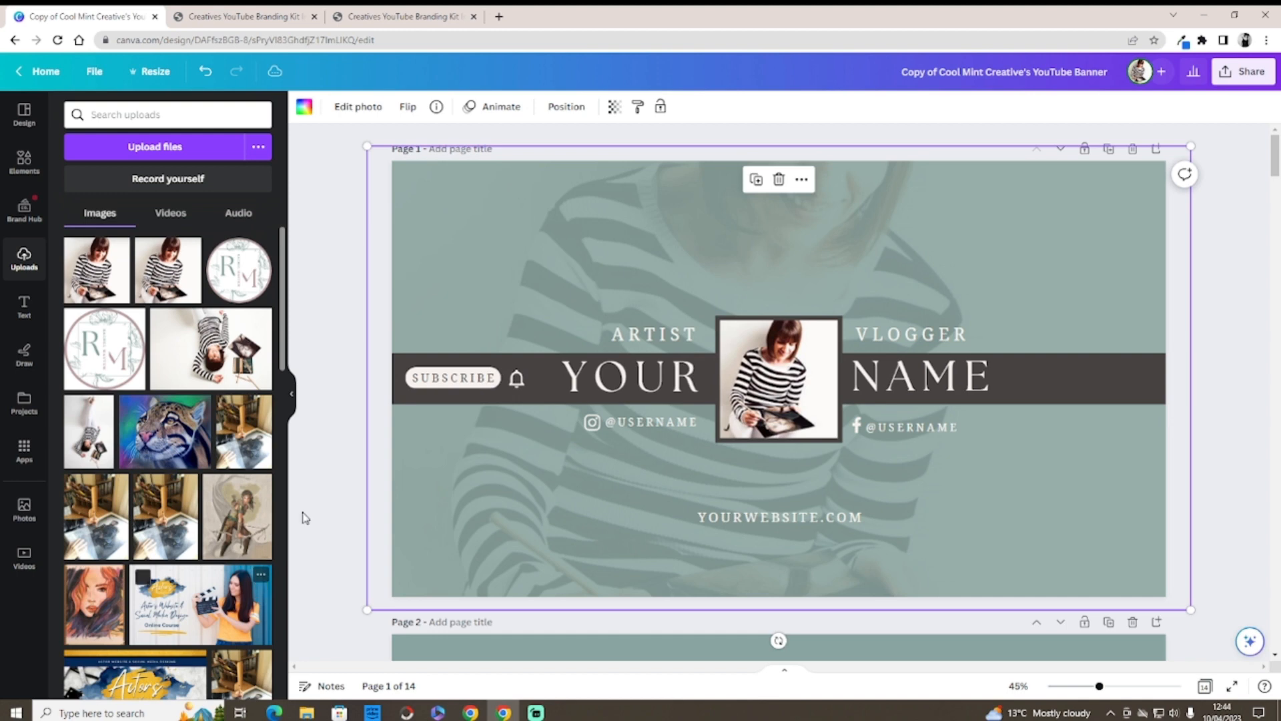
double_click(547, 270)
left_click_drag(548, 266, 541, 340)
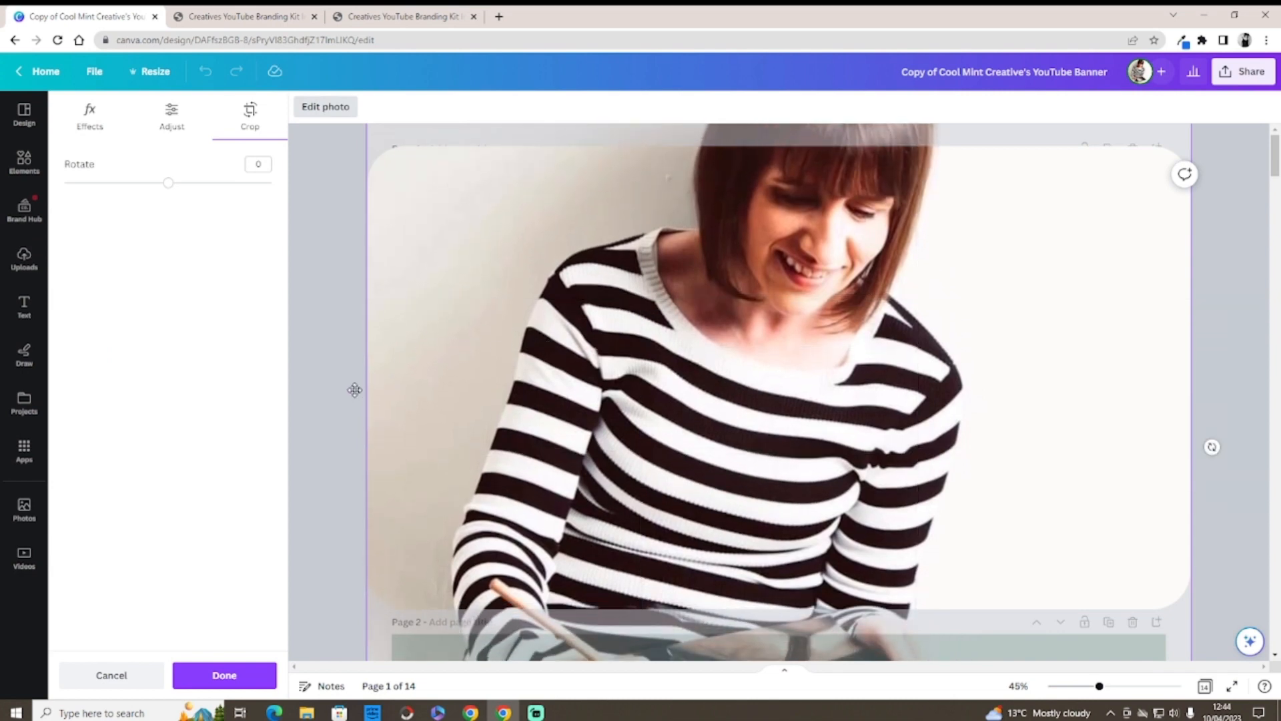
left_click(352, 394)
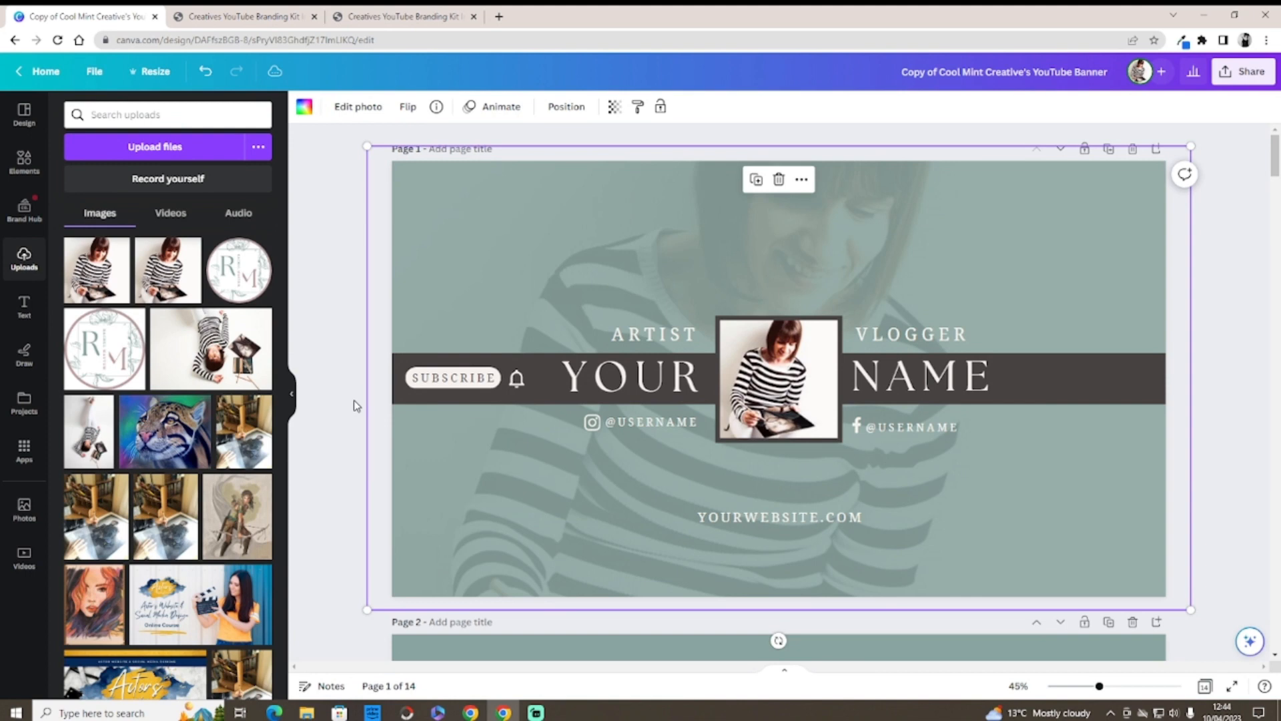
left_click(206, 77)
left_click(207, 80)
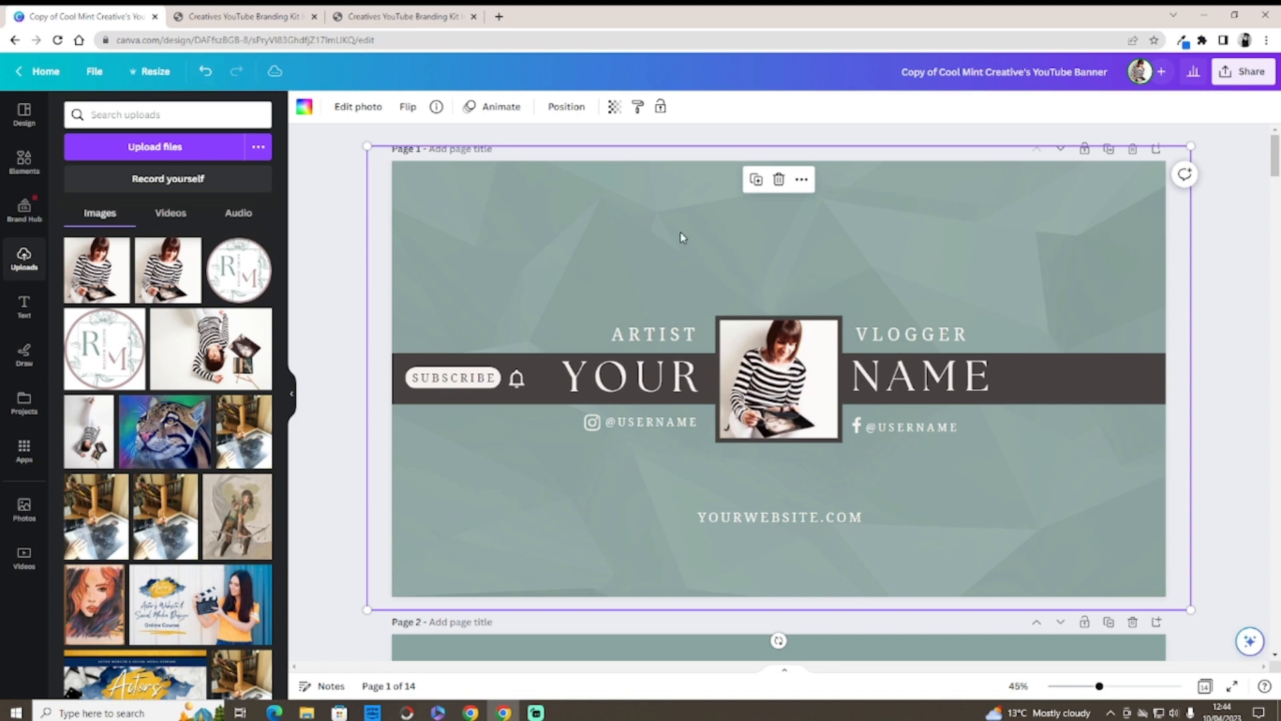
Step: Reapply the striped-top photo as background and move it lower so her face shows near the top
left_click_drag(97, 270, 647, 221)
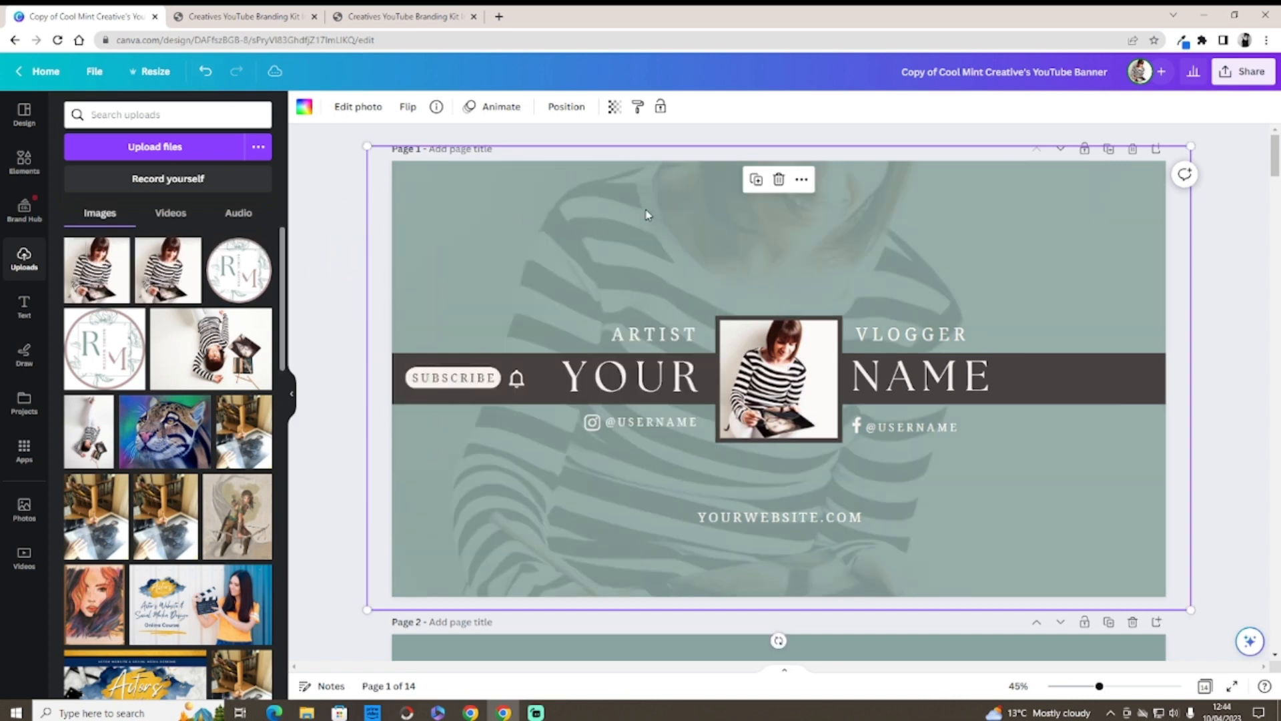
double_click(645, 214)
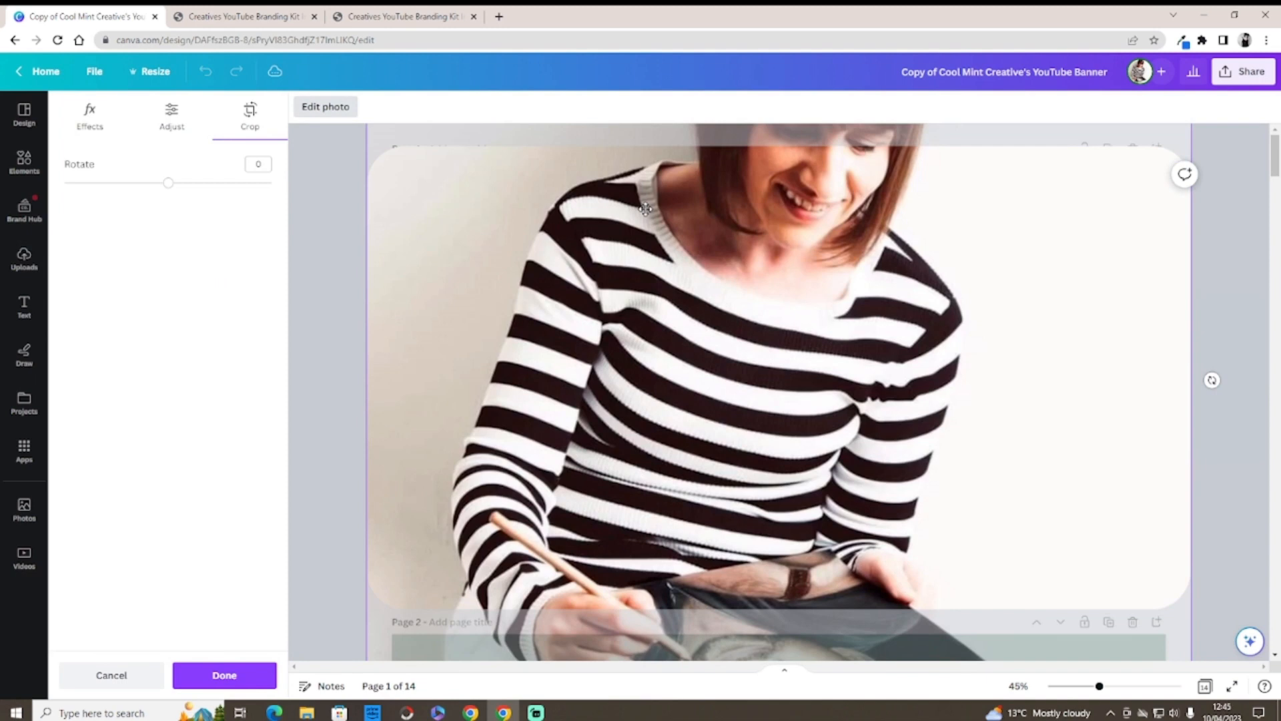
left_click_drag(645, 209, 652, 283)
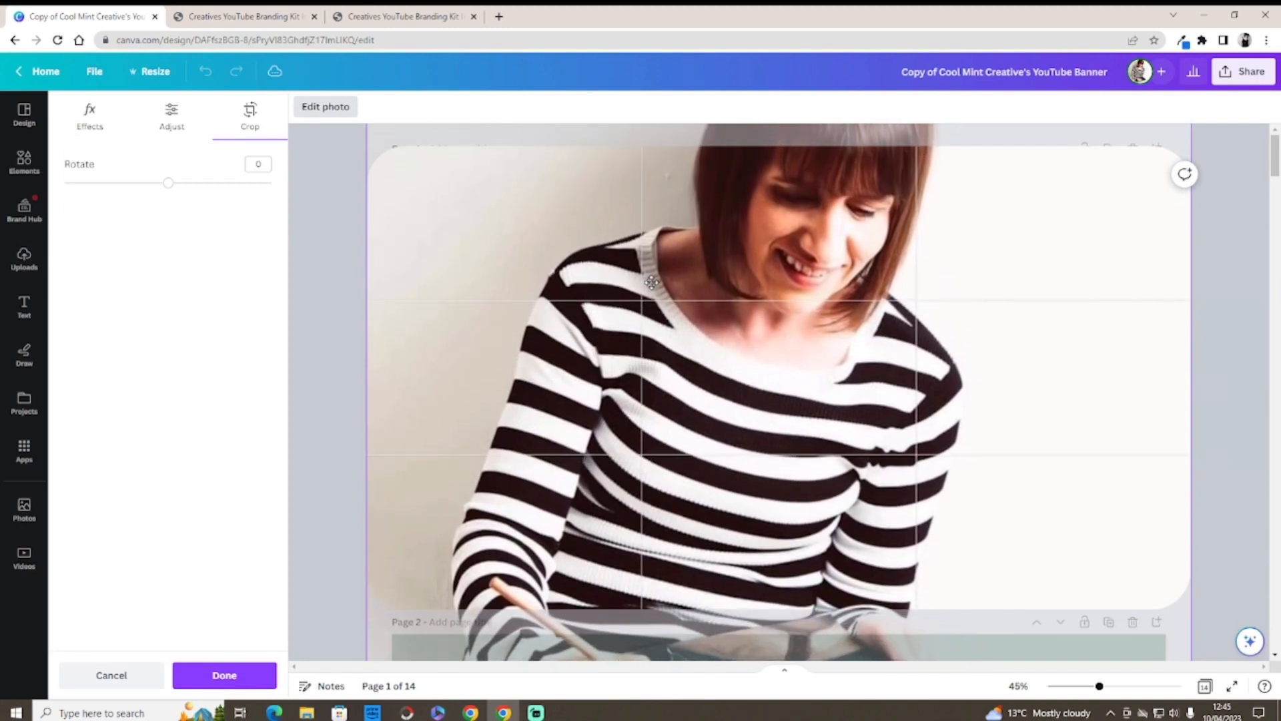
left_click(342, 341)
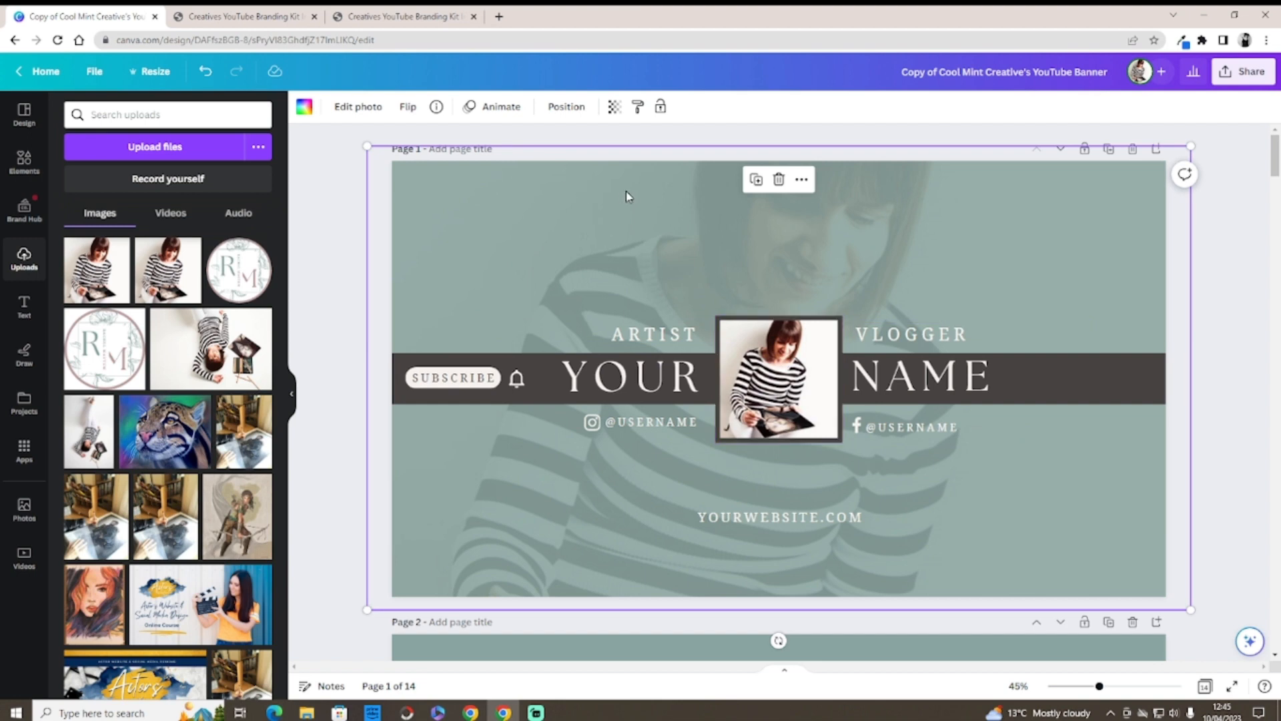
left_click_drag(626, 191, 630, 246)
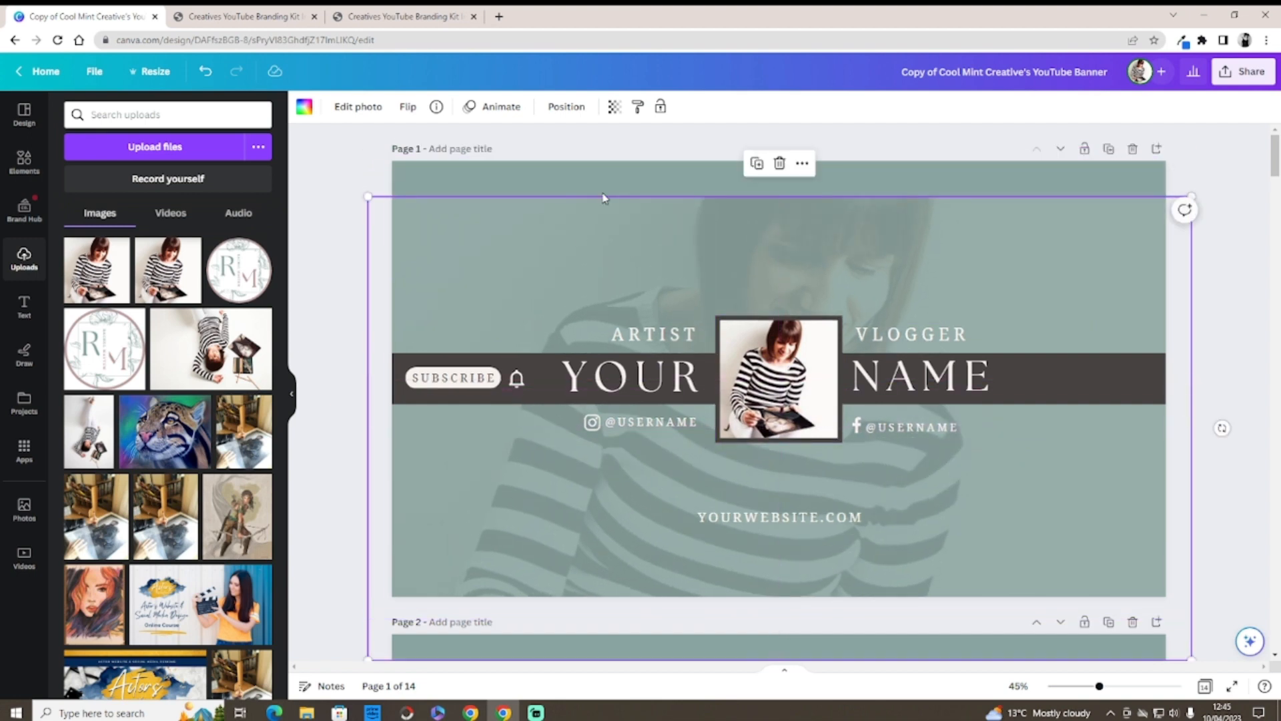
Step: Try pink, mauve, dark grey, black and rust tints for the page background
left_click(617, 173)
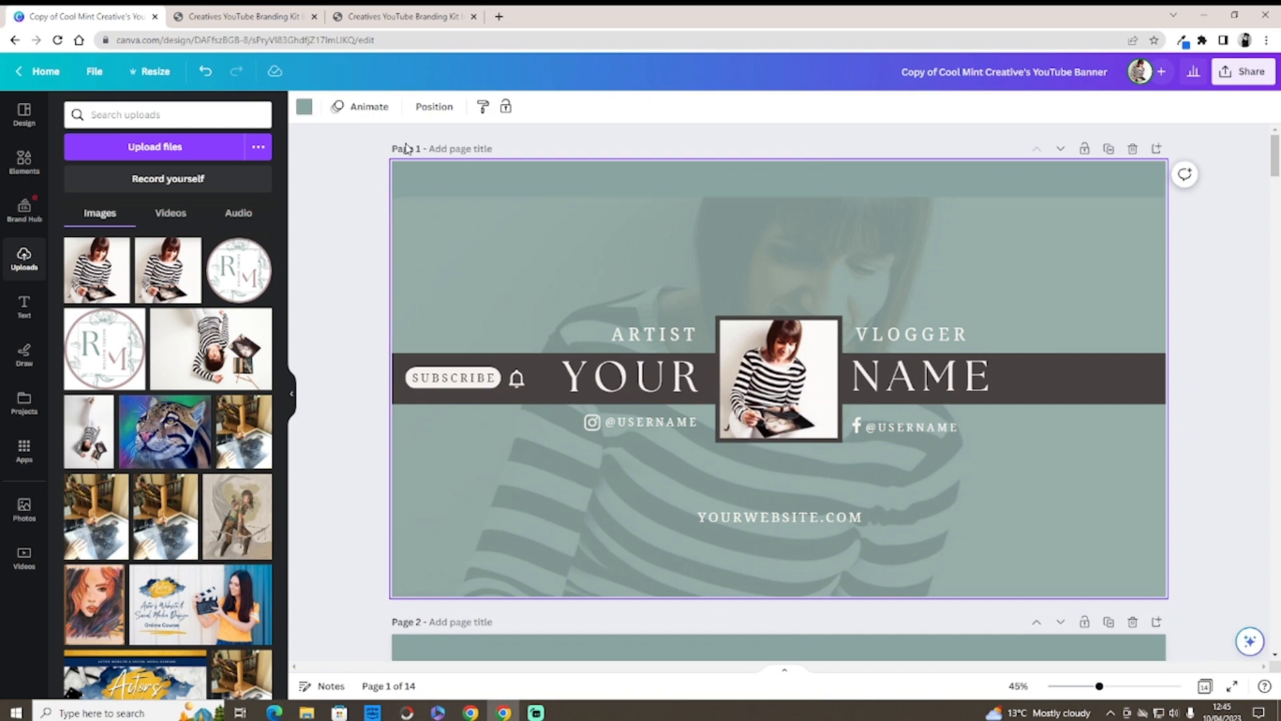
left_click(304, 107)
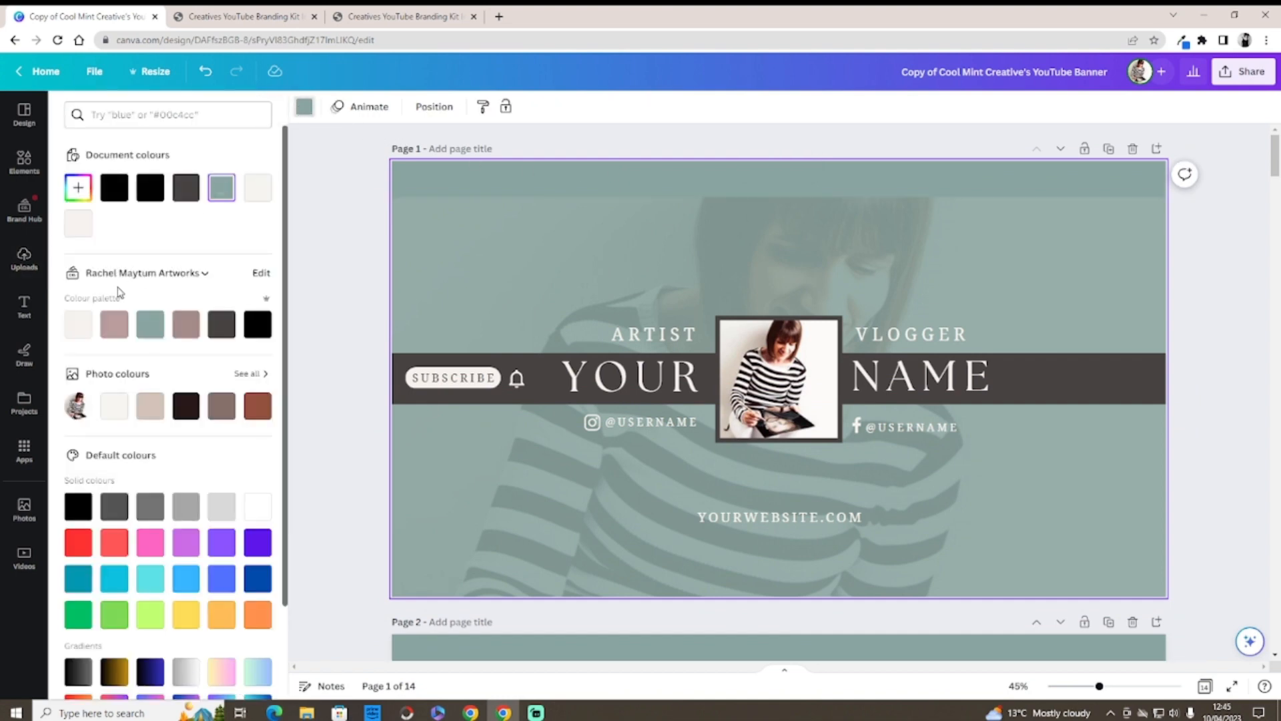
left_click(114, 324)
left_click(185, 324)
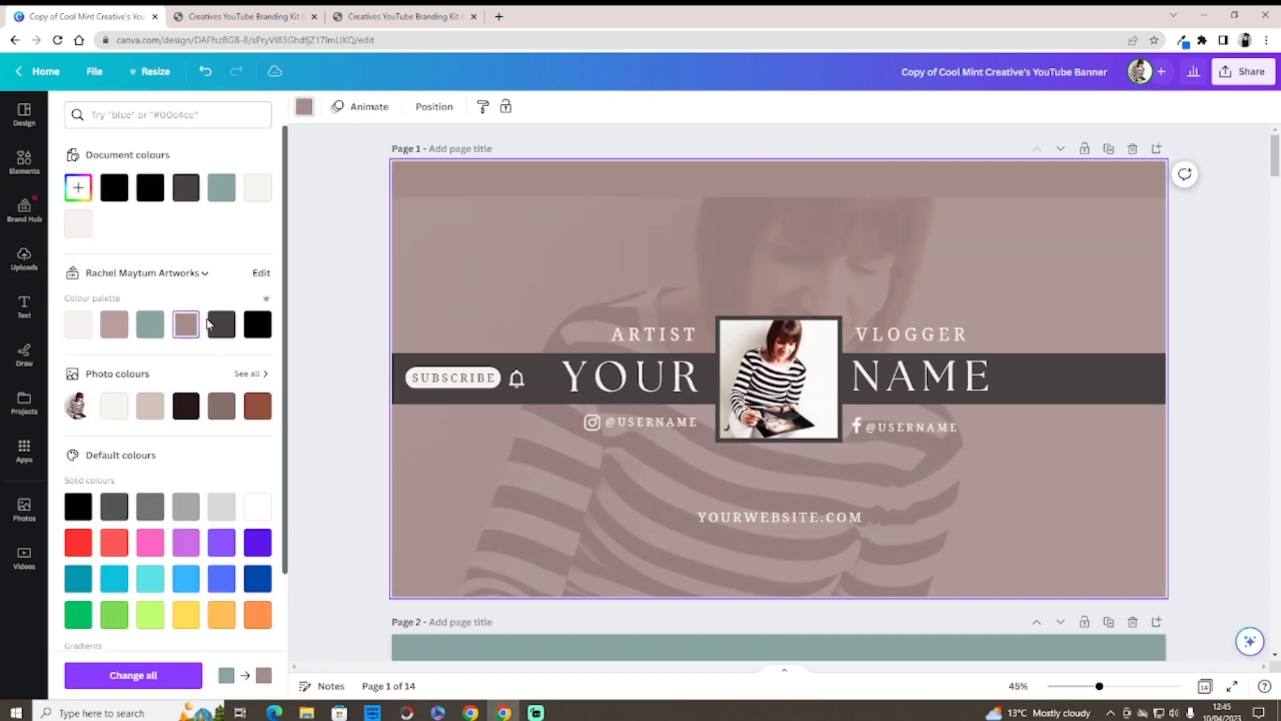
left_click(221, 324)
left_click(258, 324)
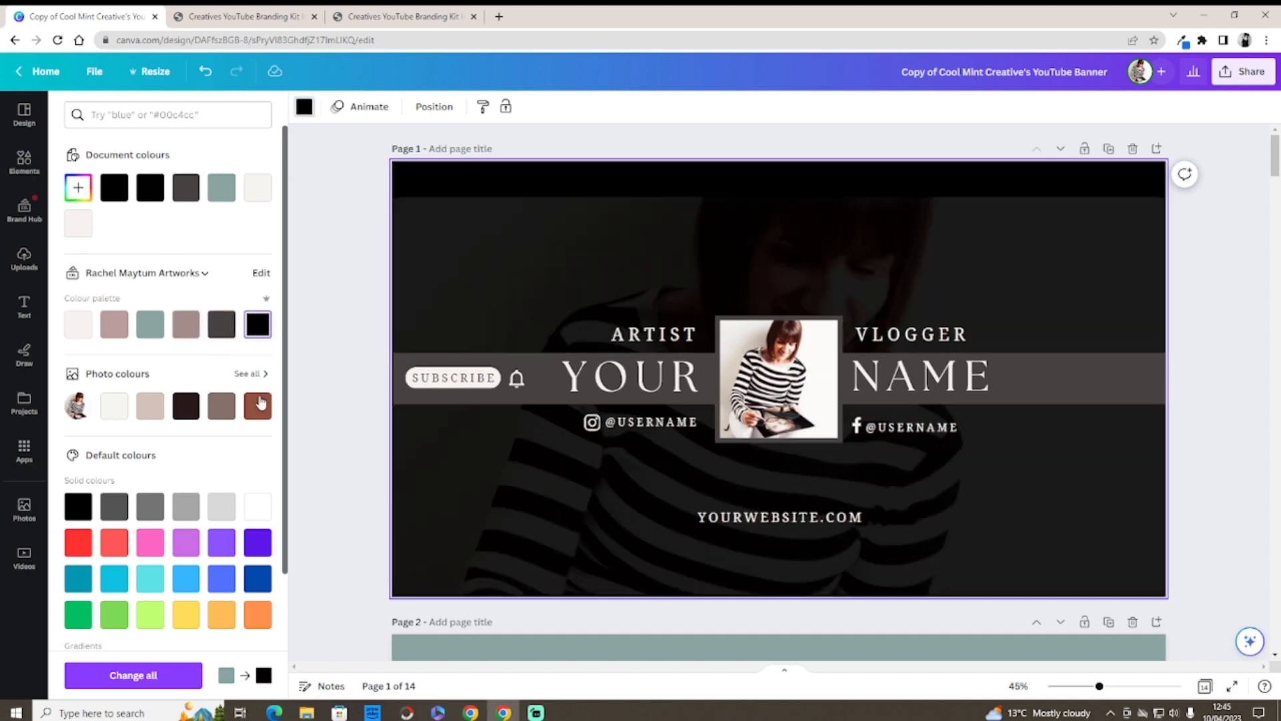
left_click(260, 405)
Step: Try further photo colours, return the tint to mint, and recentre the background photo higher
left_click(221, 405)
left_click(187, 412)
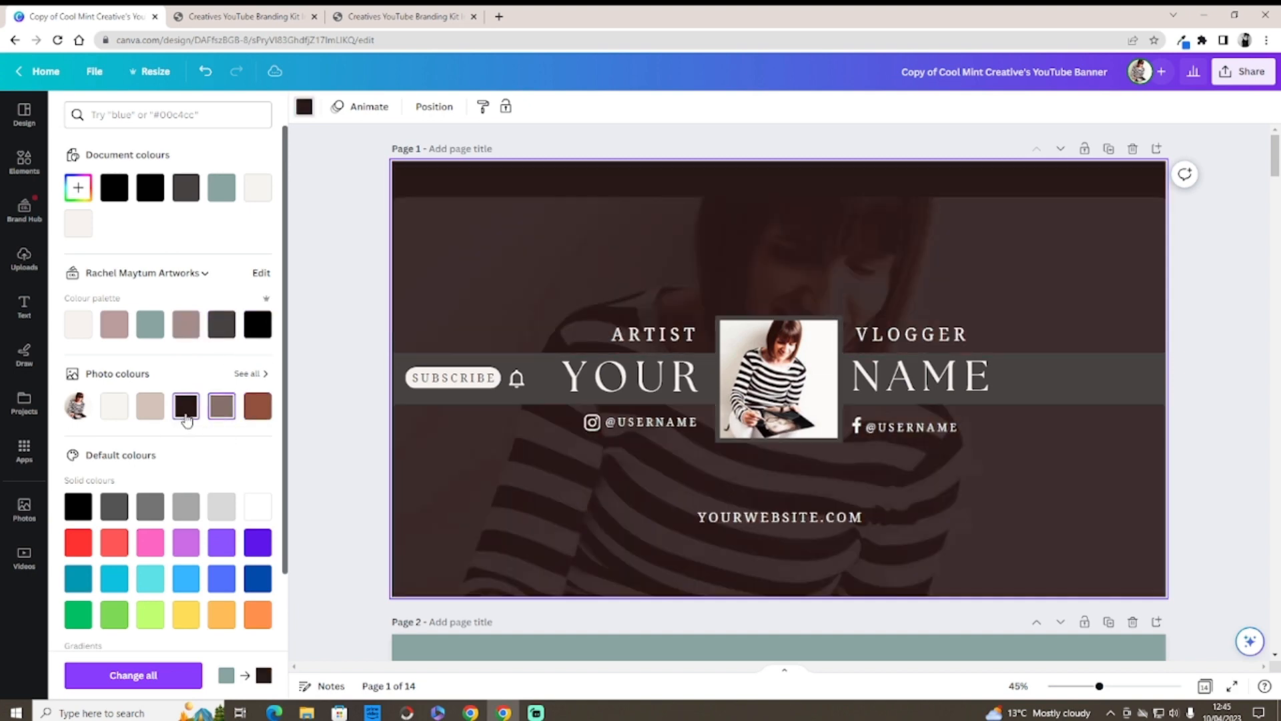
left_click(151, 406)
left_click(114, 406)
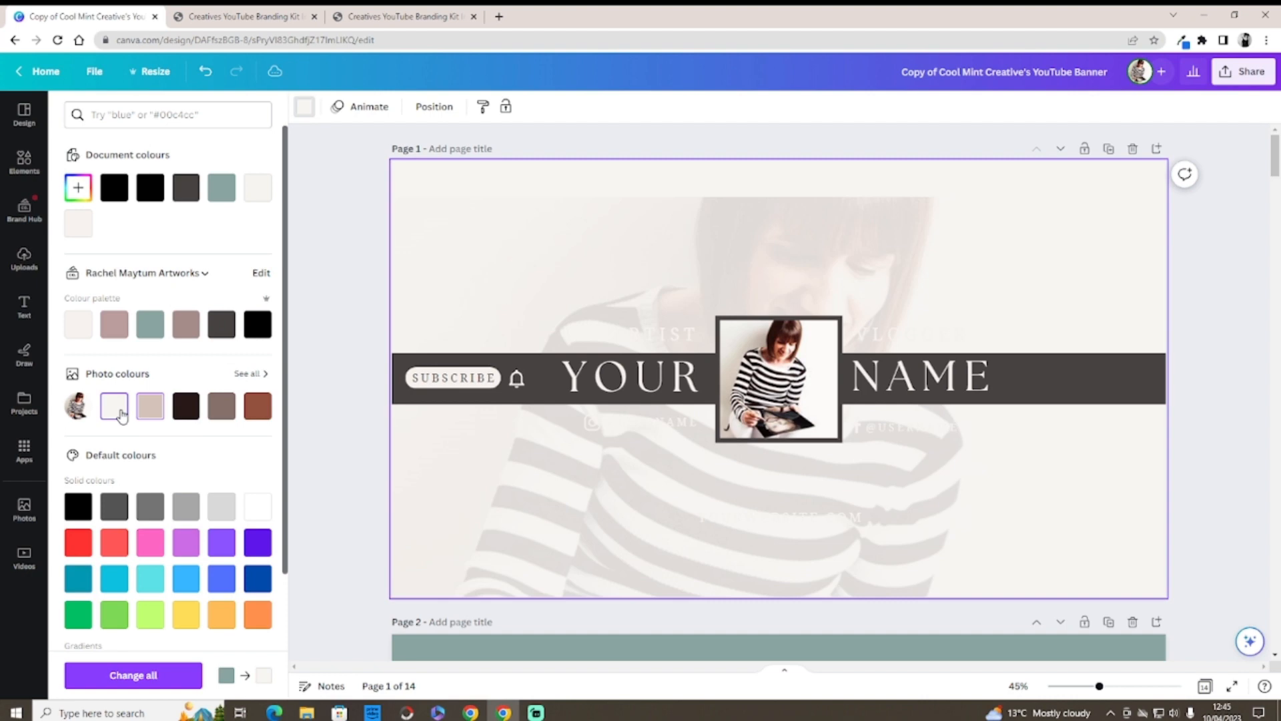
left_click(115, 327)
left_click(149, 325)
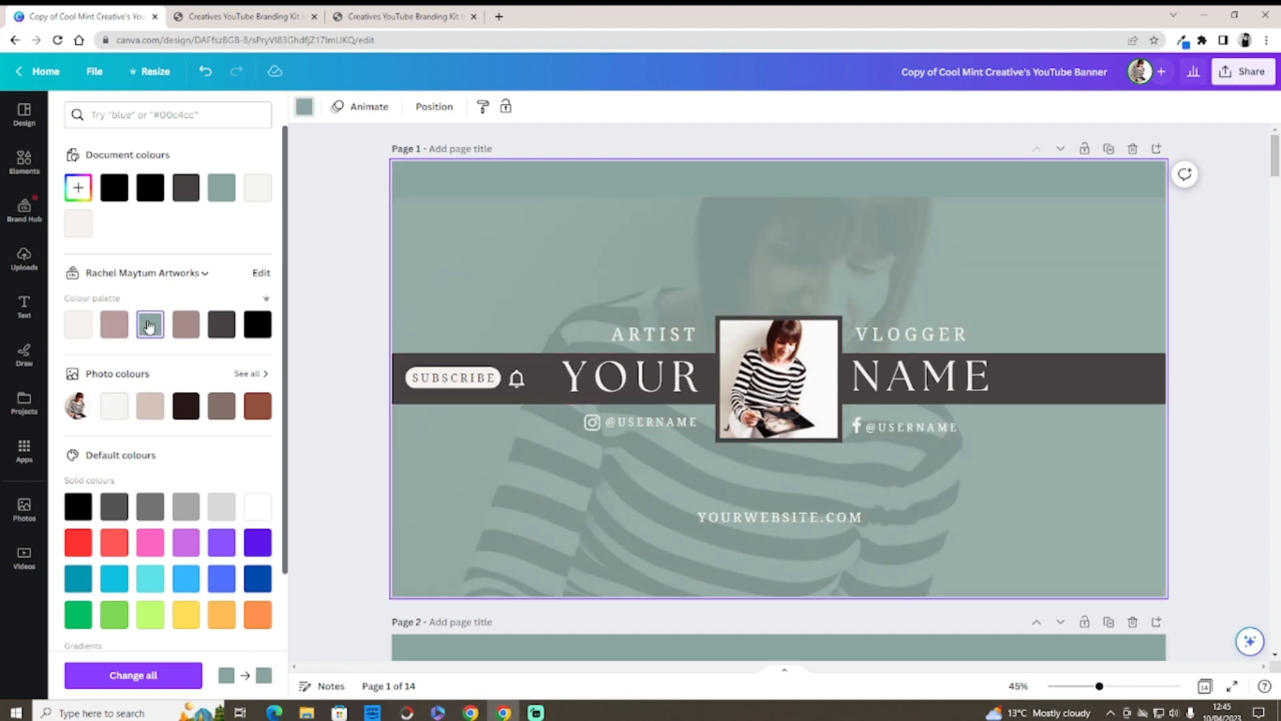
left_click_drag(645, 217, 643, 160)
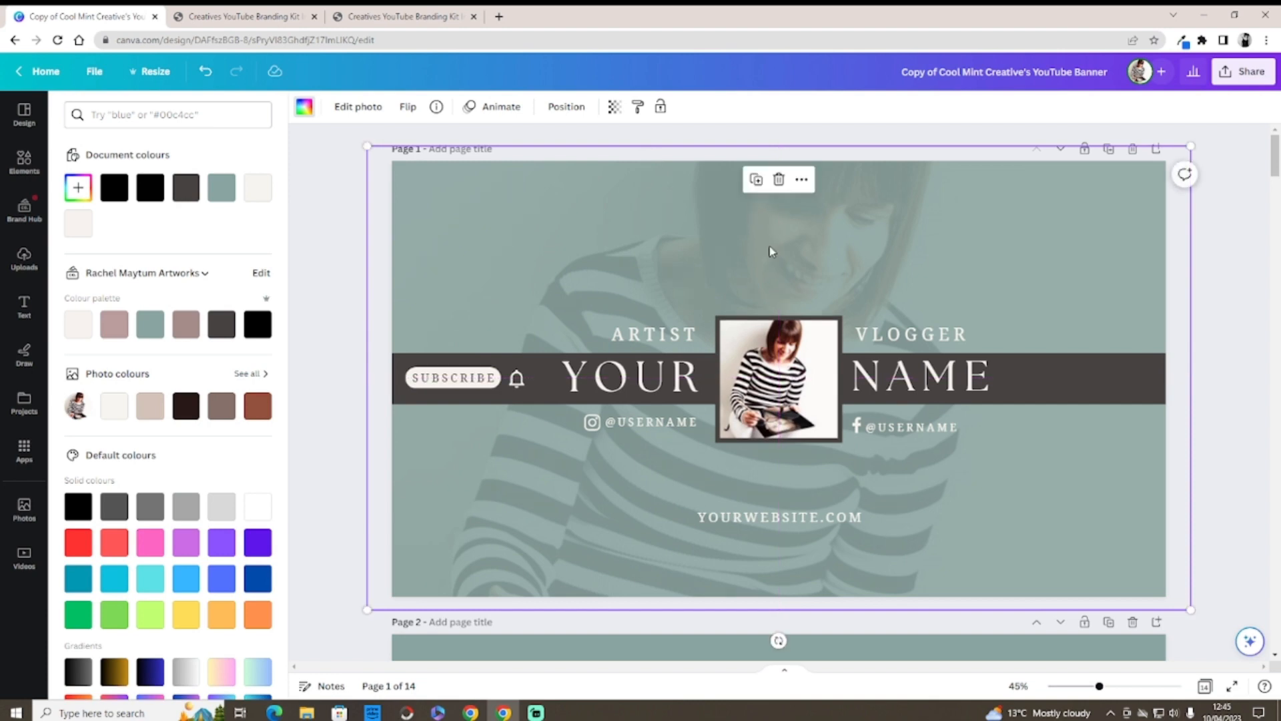
Step: Try pink, then black, as the colour of the band behind YOUR NAME
left_click(1106, 371)
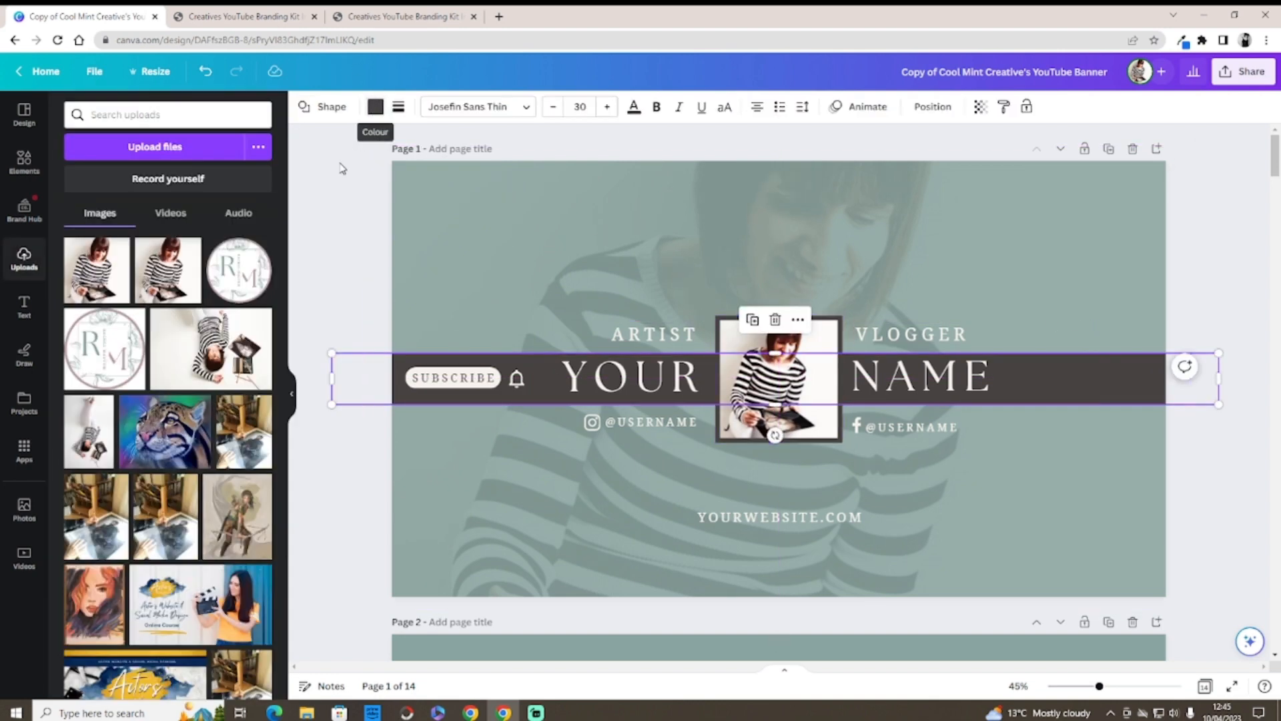
left_click(375, 106)
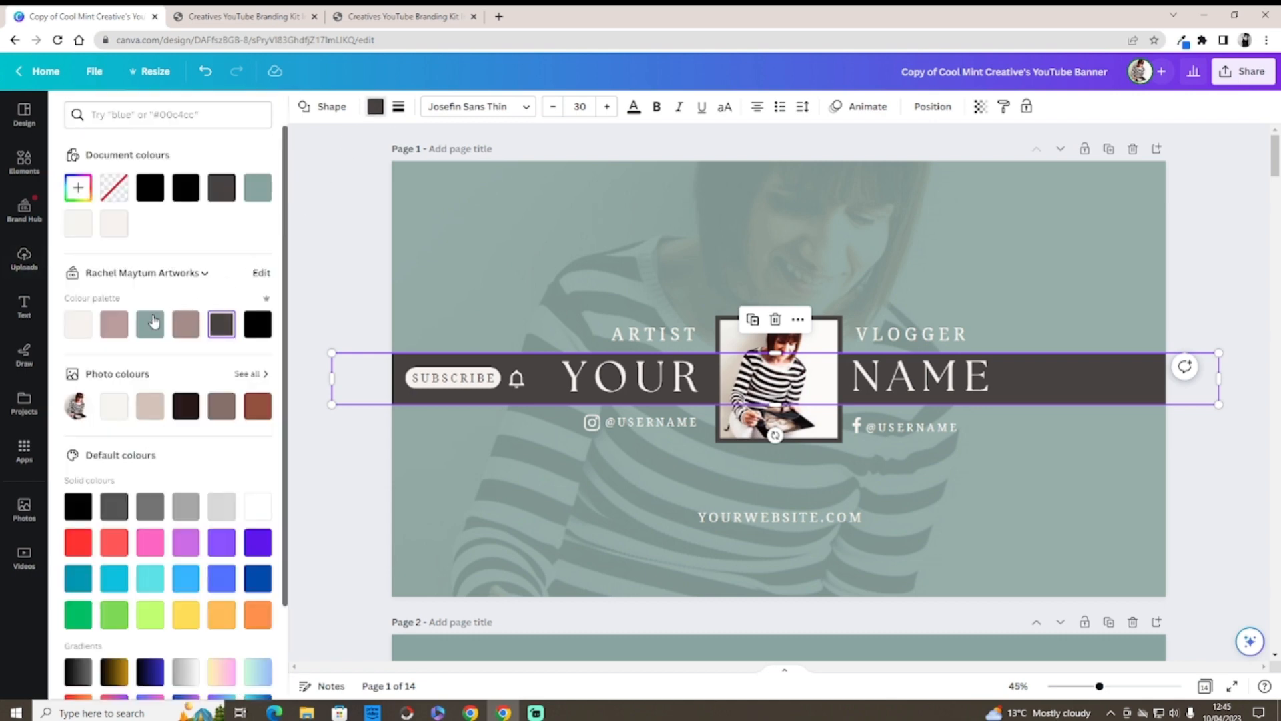
left_click(114, 324)
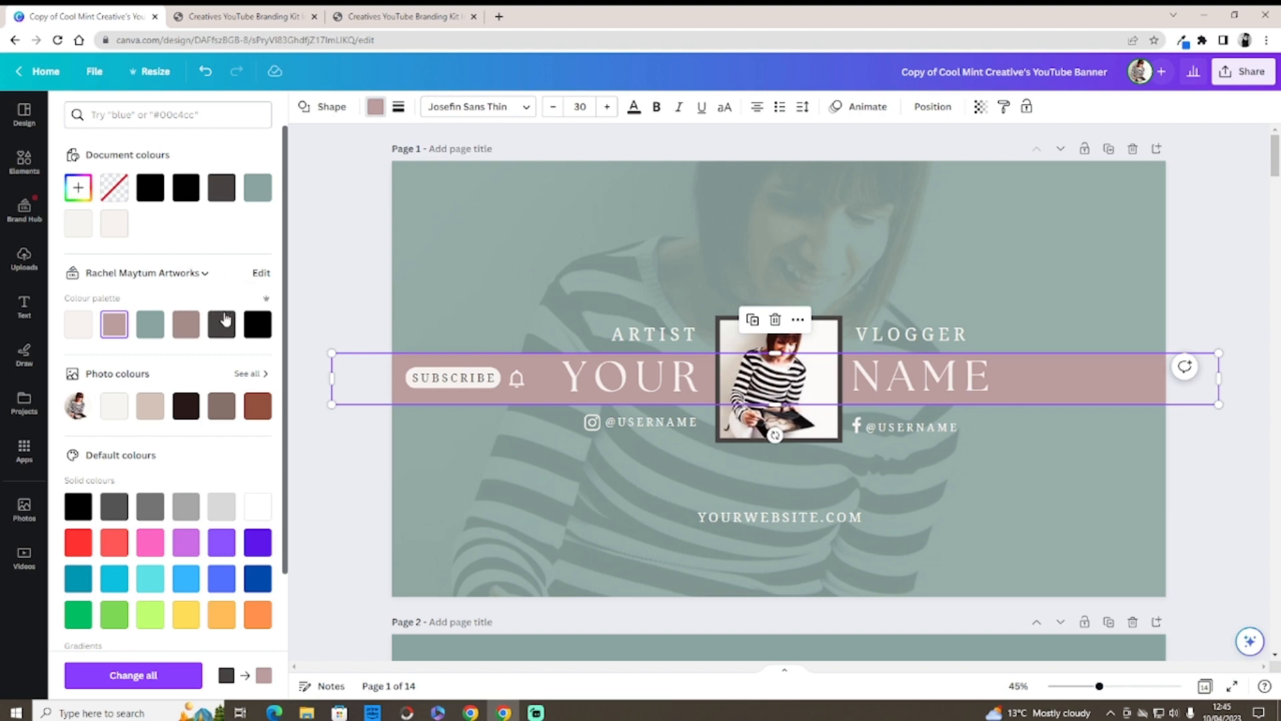
left_click(256, 324)
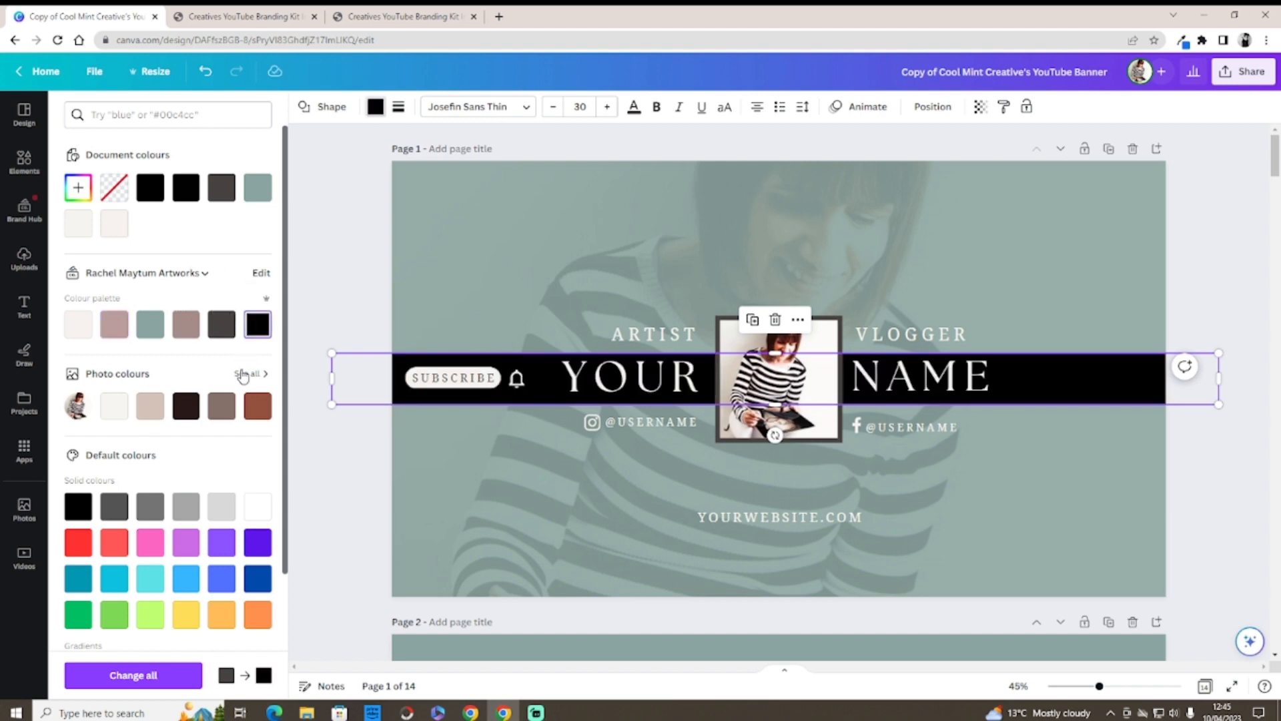
Step: Search the colour panel, then undo twice so the name band returns to dark grey
left_click(136, 117)
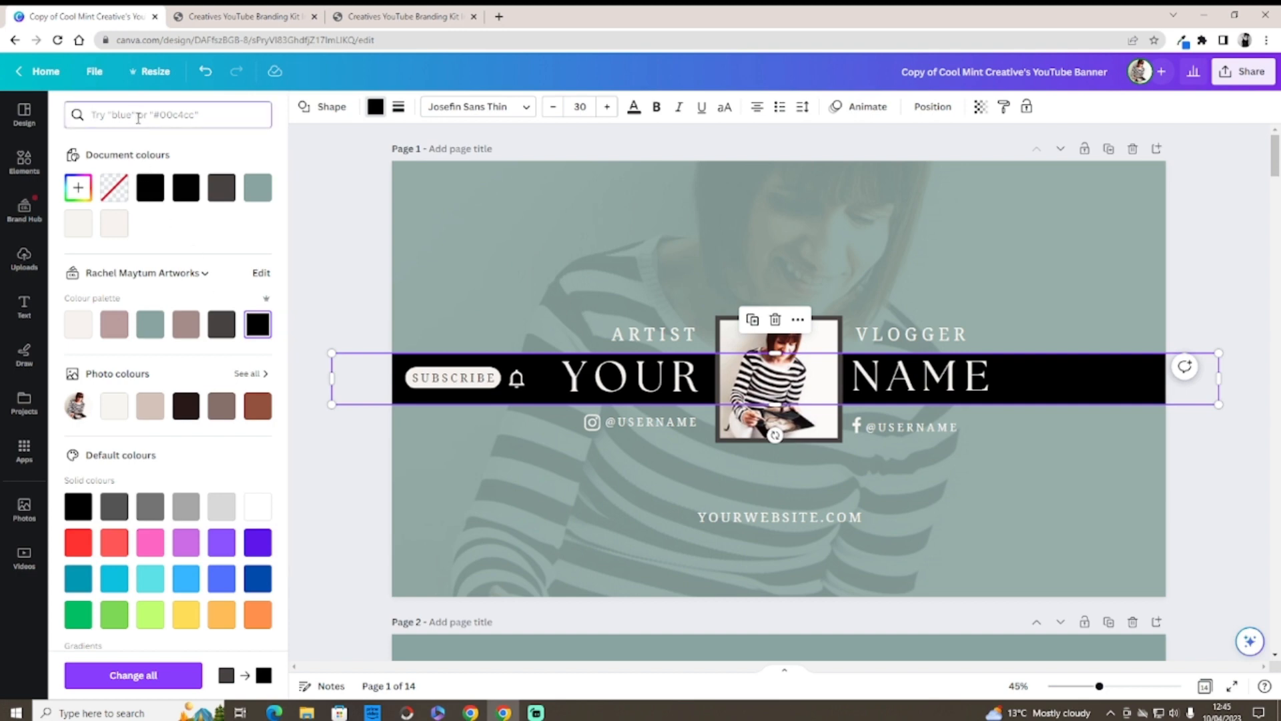
type("pl")
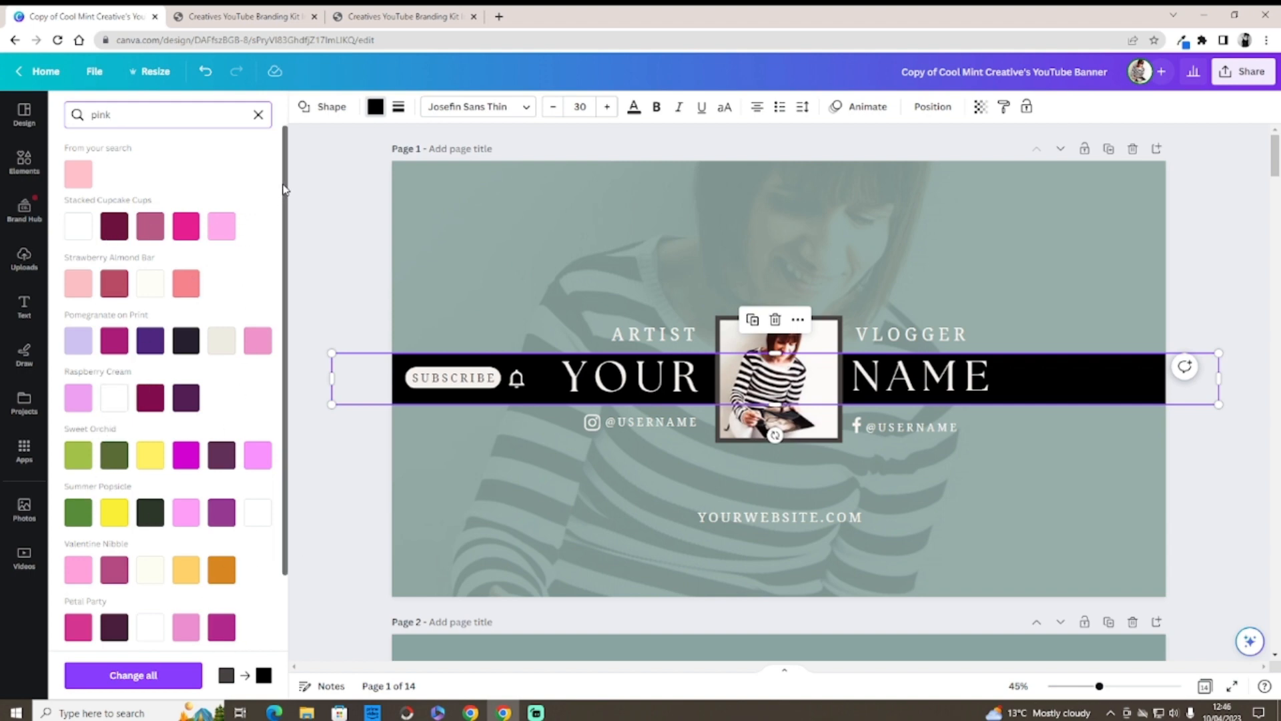
mouse_move(283, 184)
left_mouse_down()
mouse_move(293, 345)
mouse_move(278, 183)
left_mouse_up()
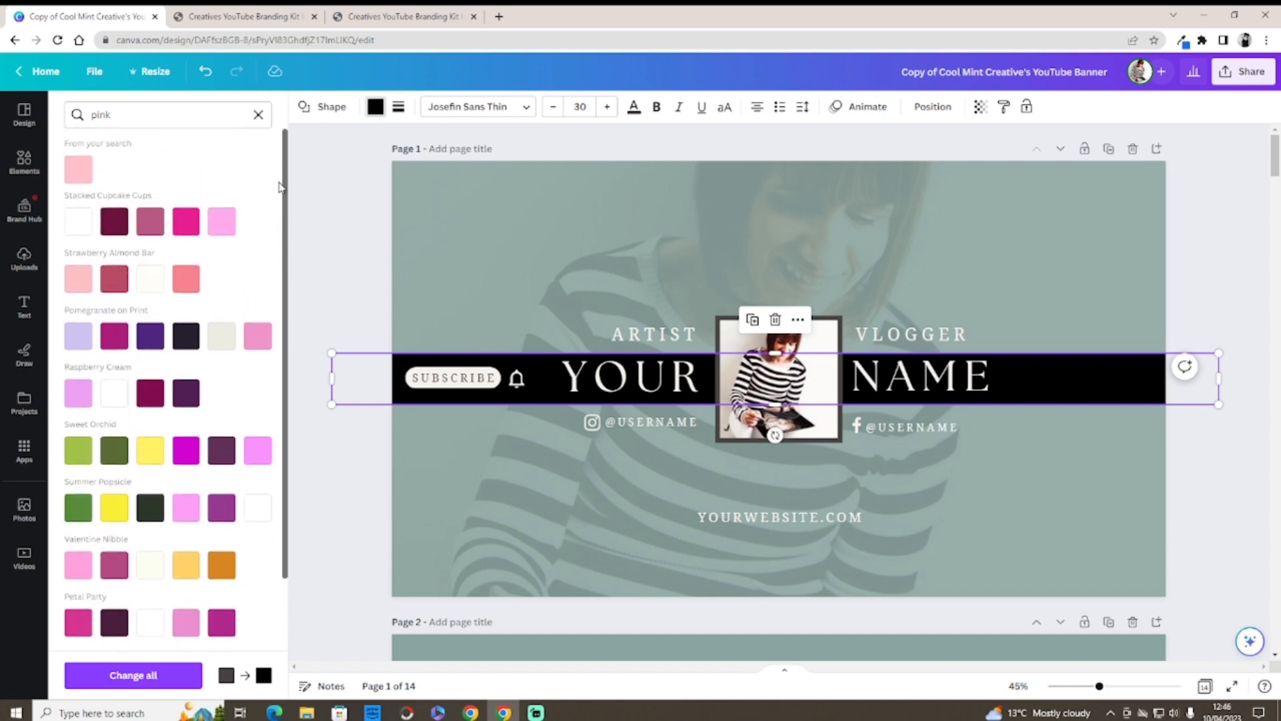
left_click(258, 114)
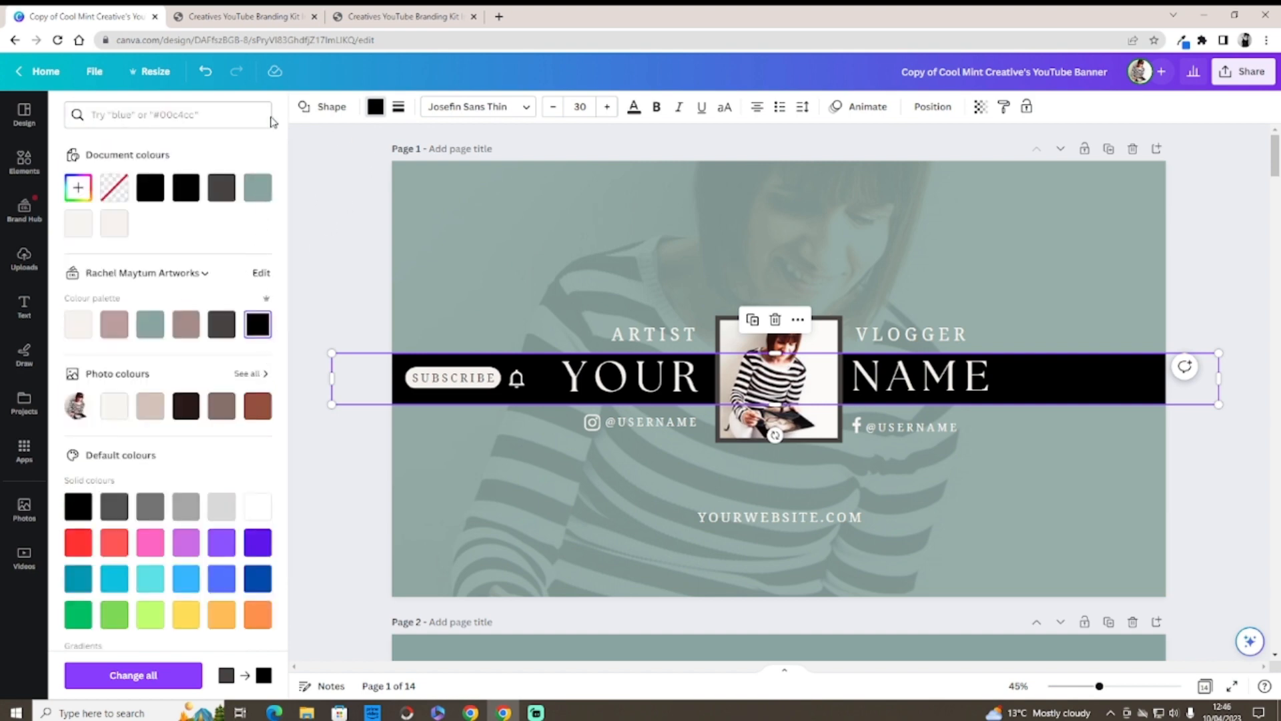
left_click(208, 83)
left_click(209, 83)
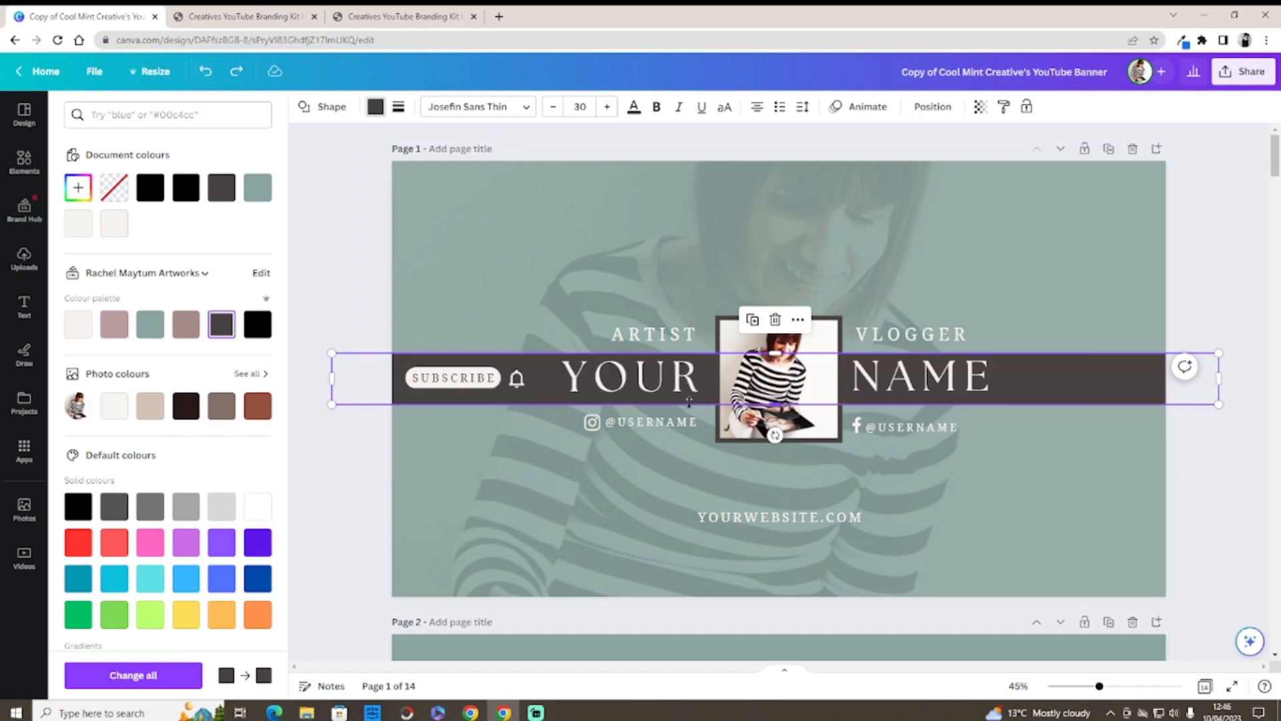
left_click(666, 342)
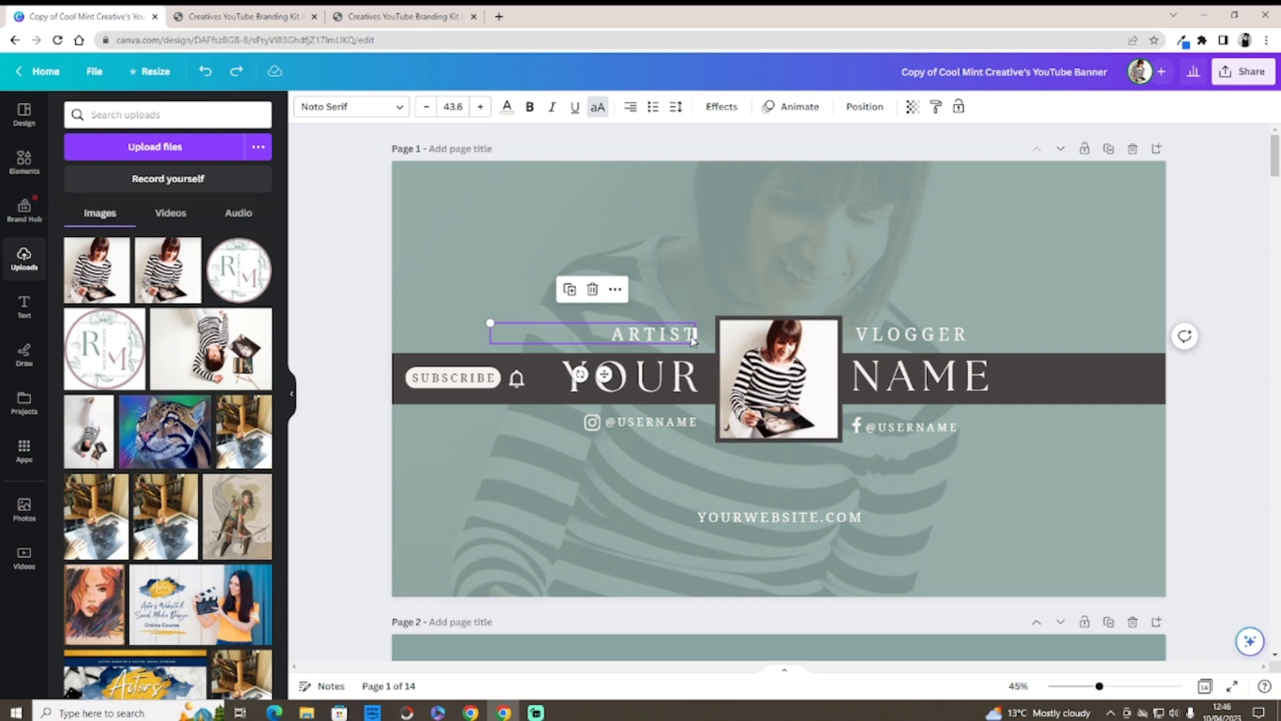
Step: Left-align the ARTIST label and retype its text as PODCAST
left_click(693, 334)
double_click(693, 334)
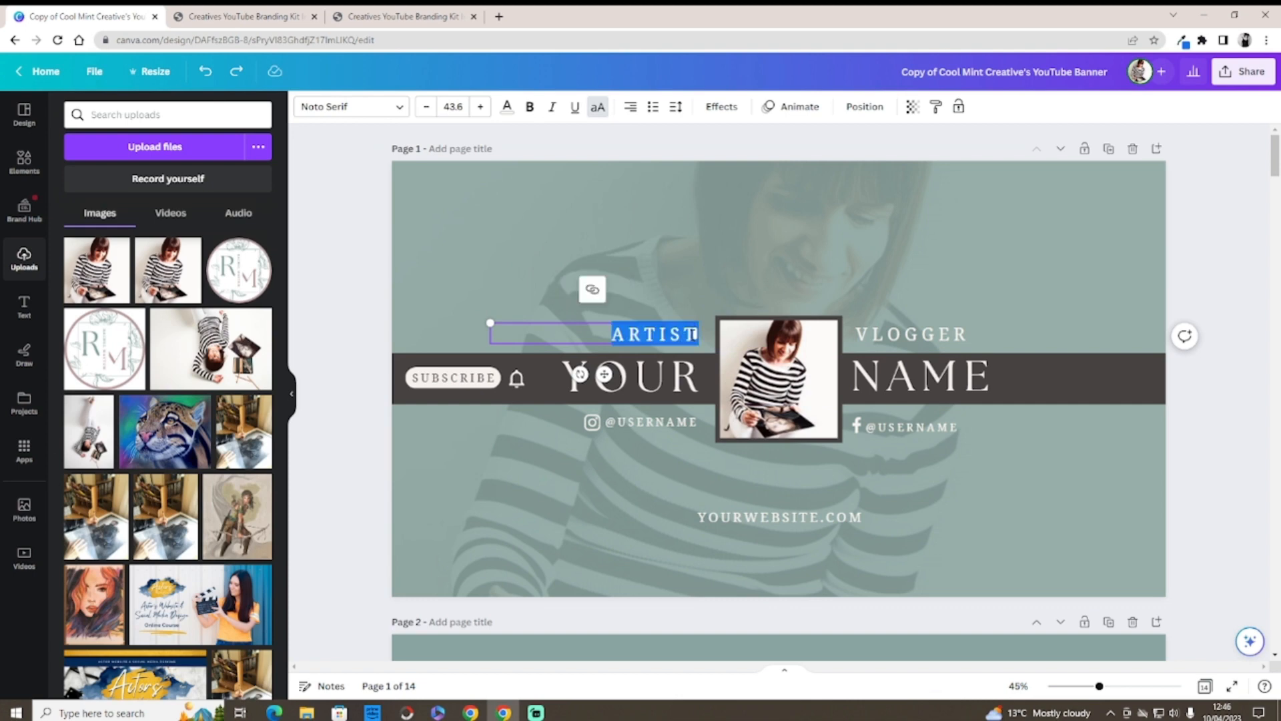
left_click(691, 335)
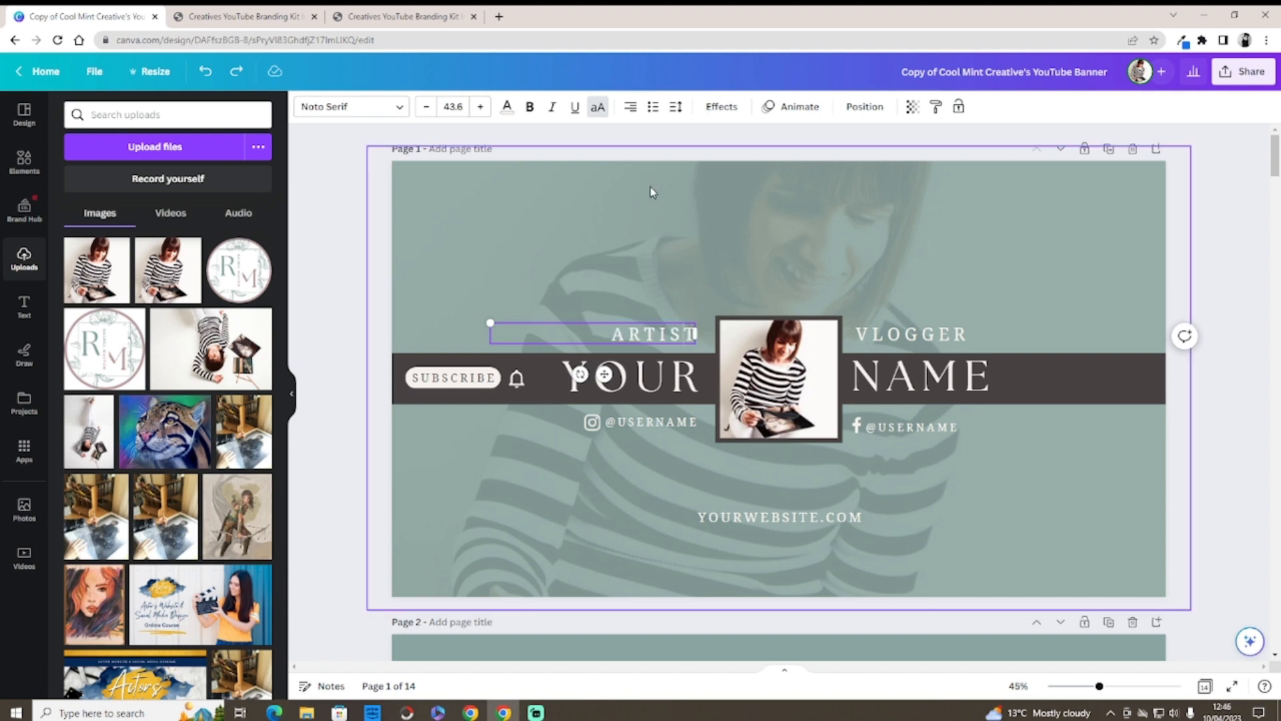
left_click(631, 108)
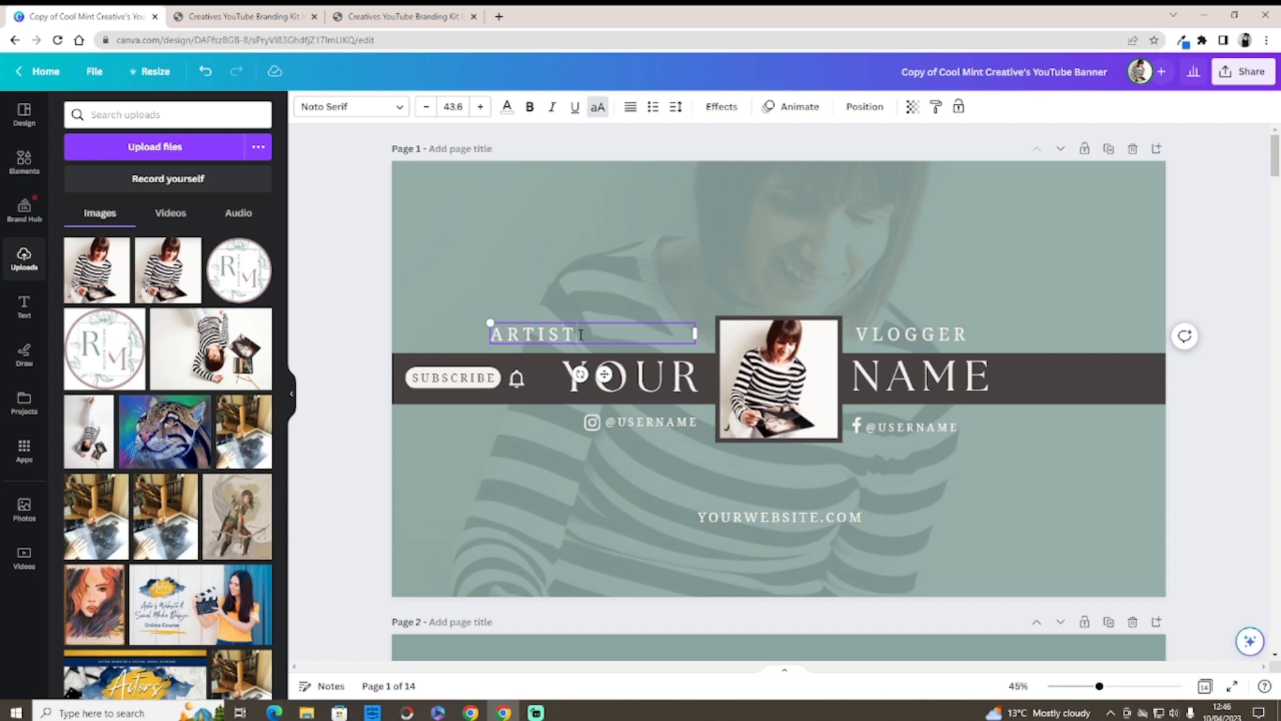
left_click_drag(568, 334, 510, 334)
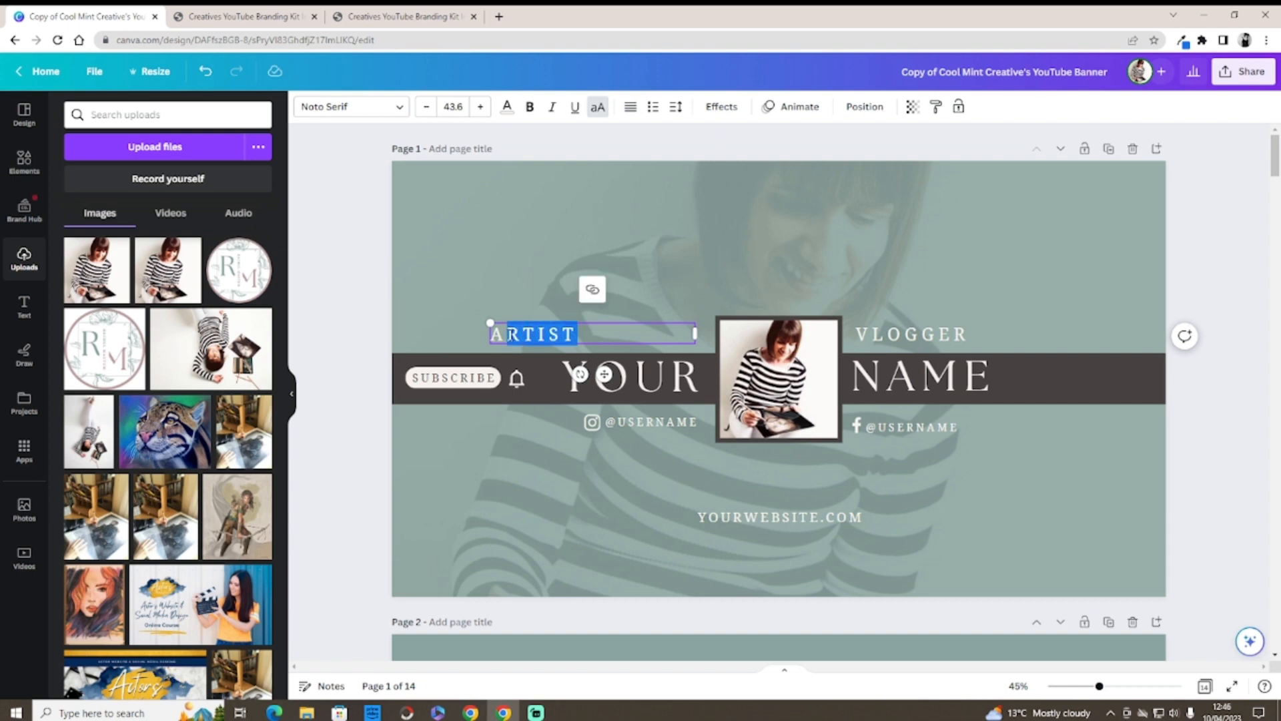
key("BackSpace")
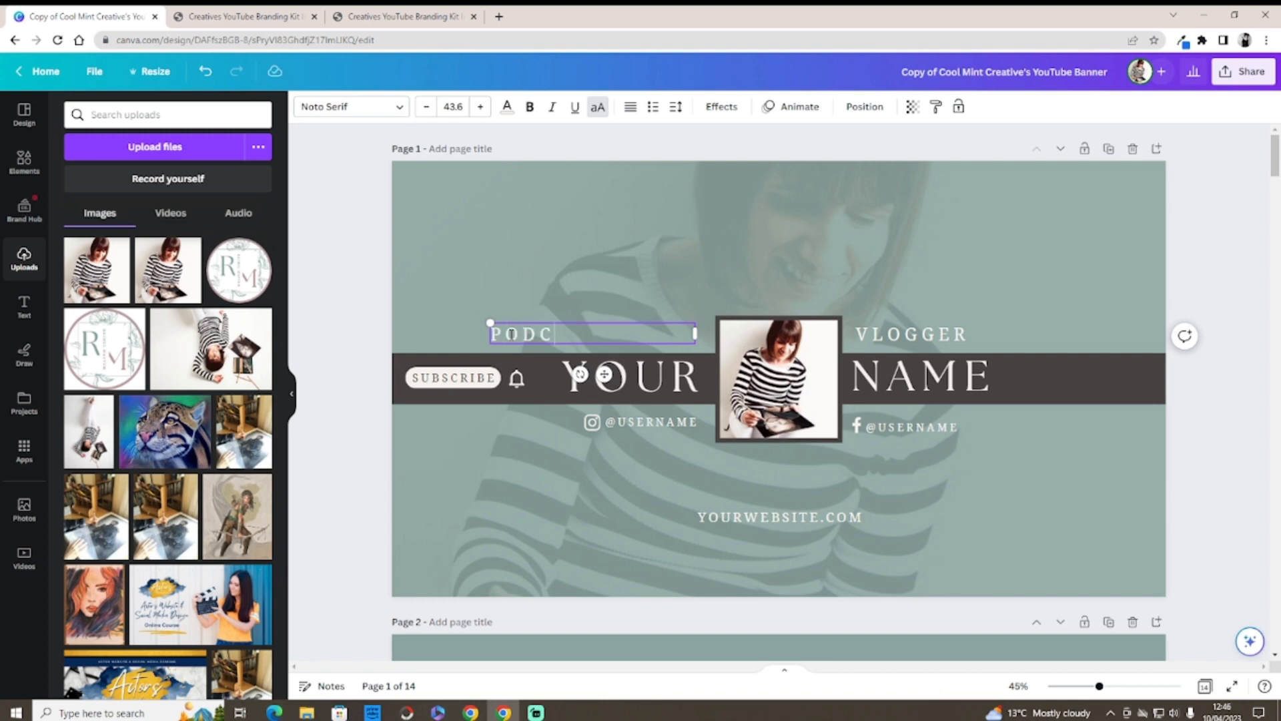
type("PODCASTY")
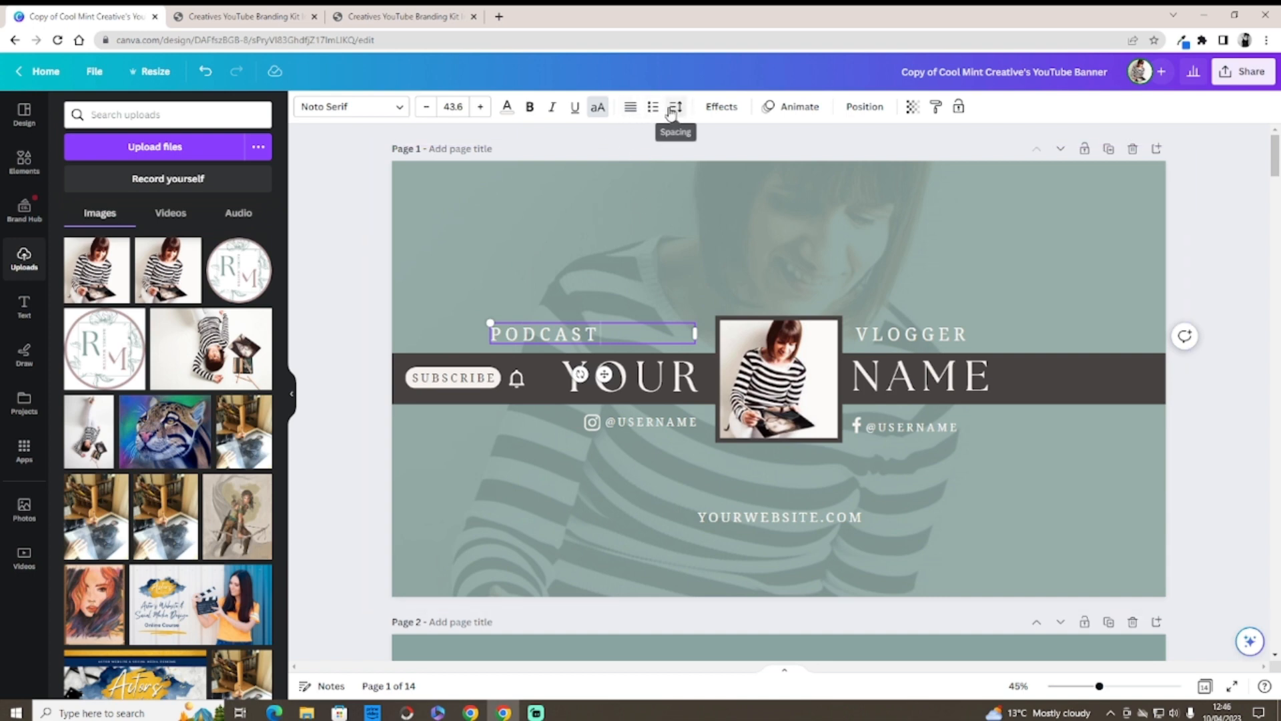
Step: Left-align the PODCAST label and replace the word with PHOTOGRAPHER
left_click(633, 108)
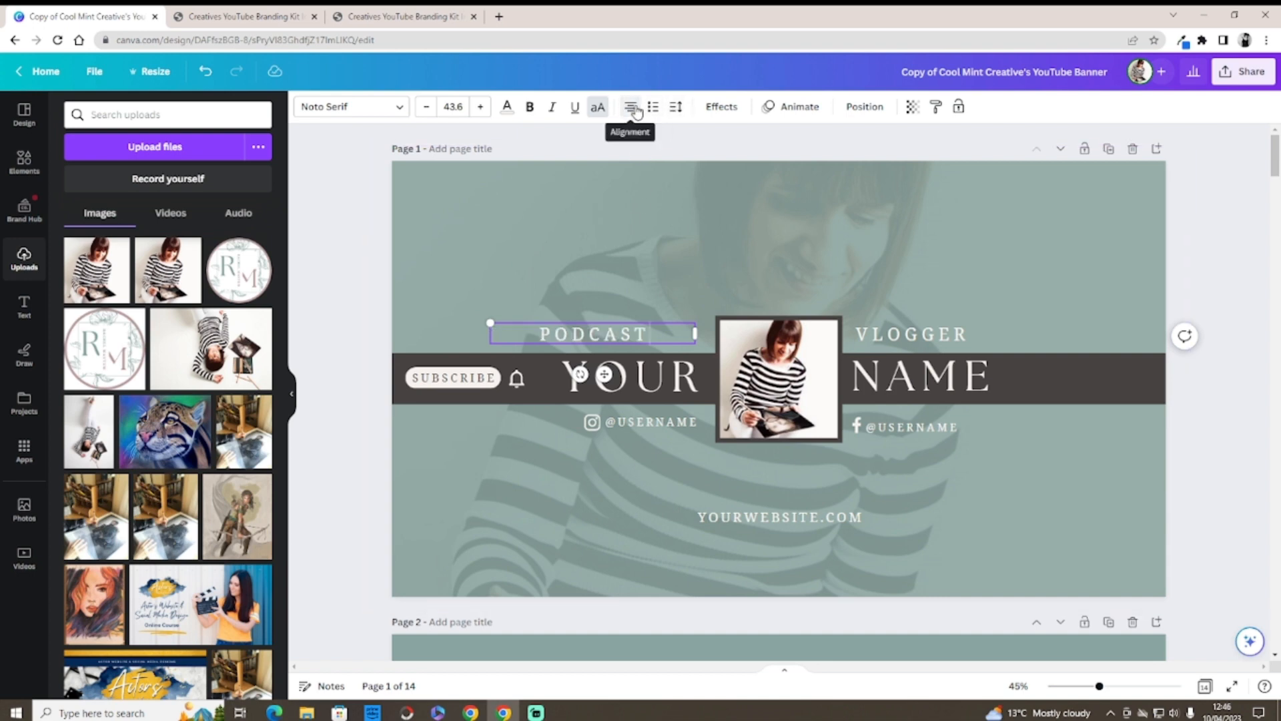
left_click(632, 108)
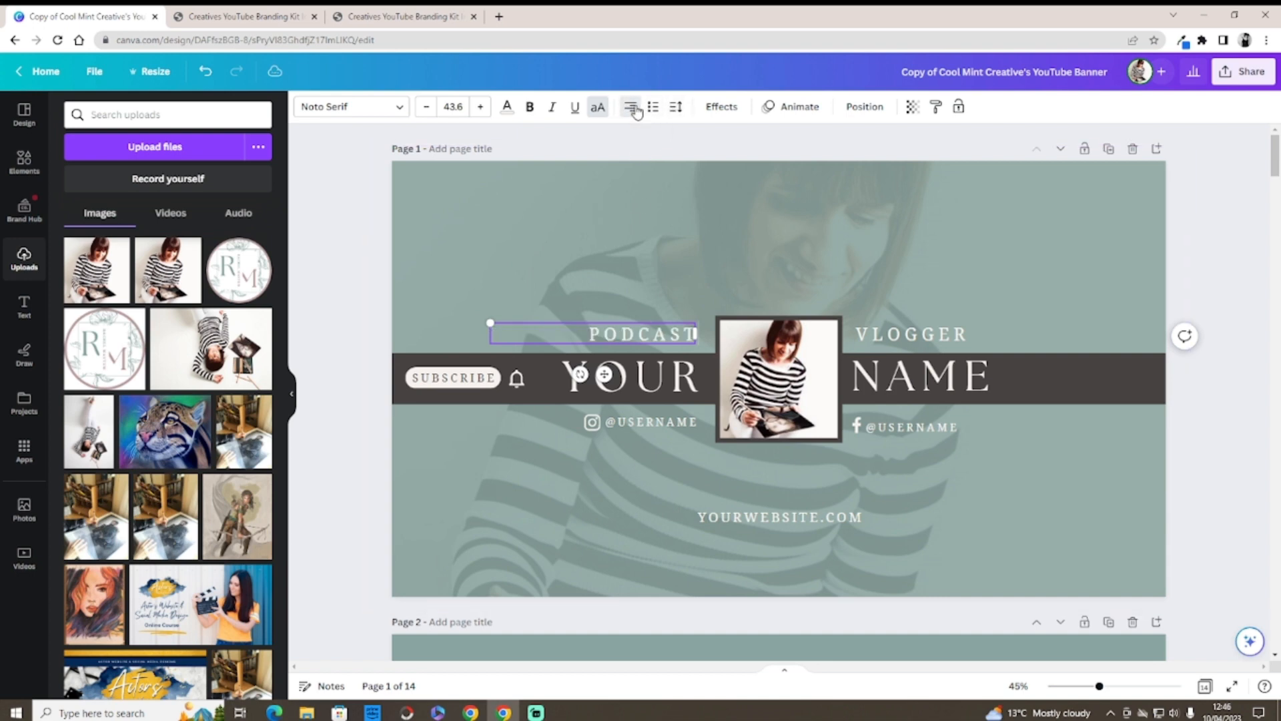
left_click(611, 475)
left_click(687, 340)
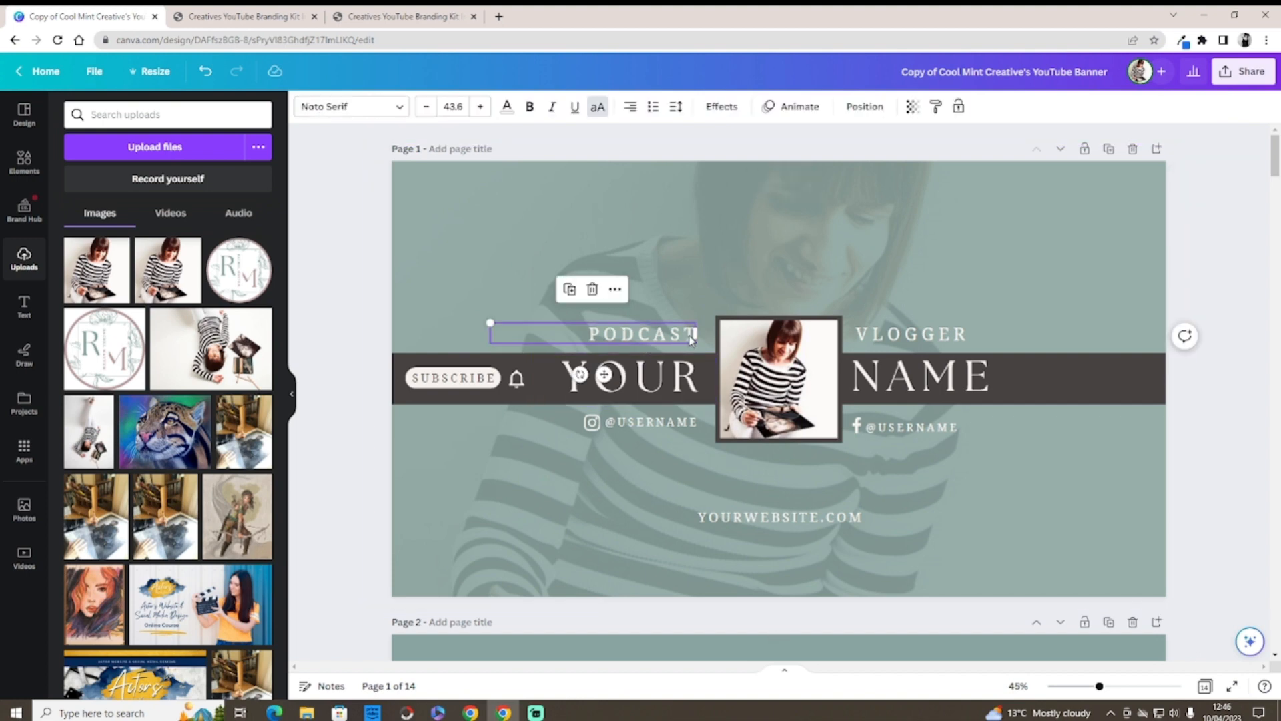
left_click(631, 109)
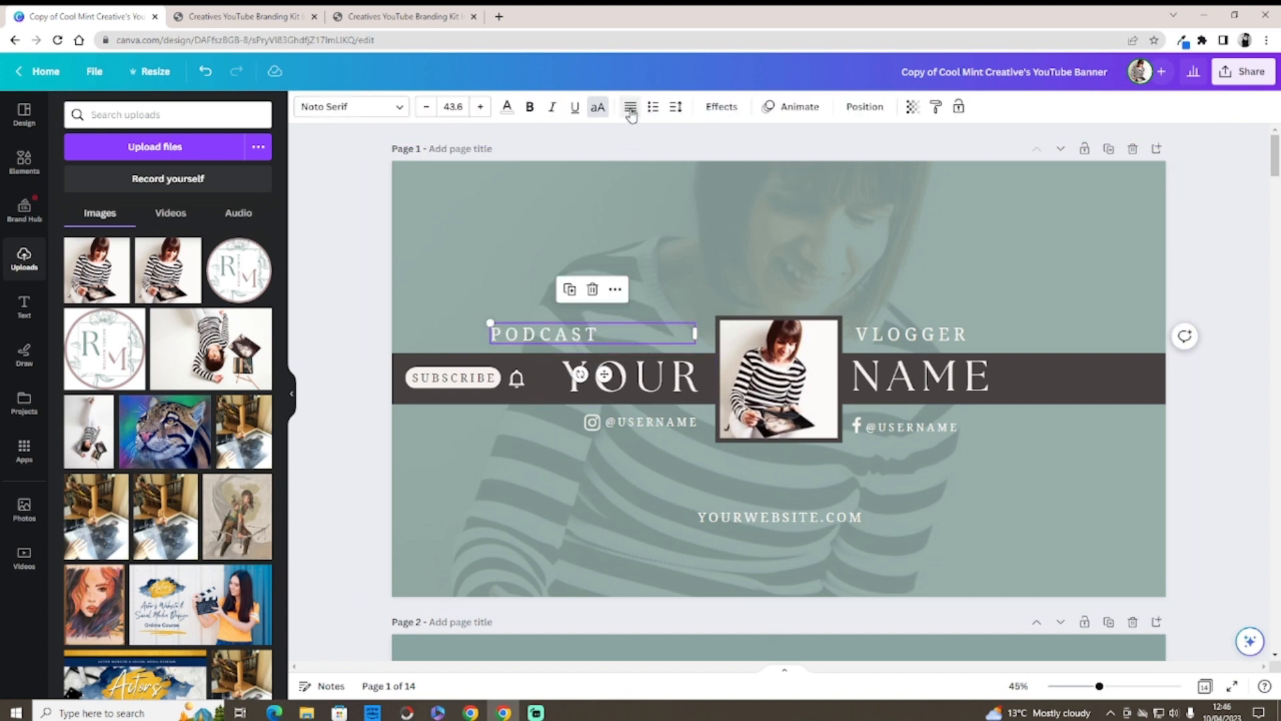
double_click(577, 334)
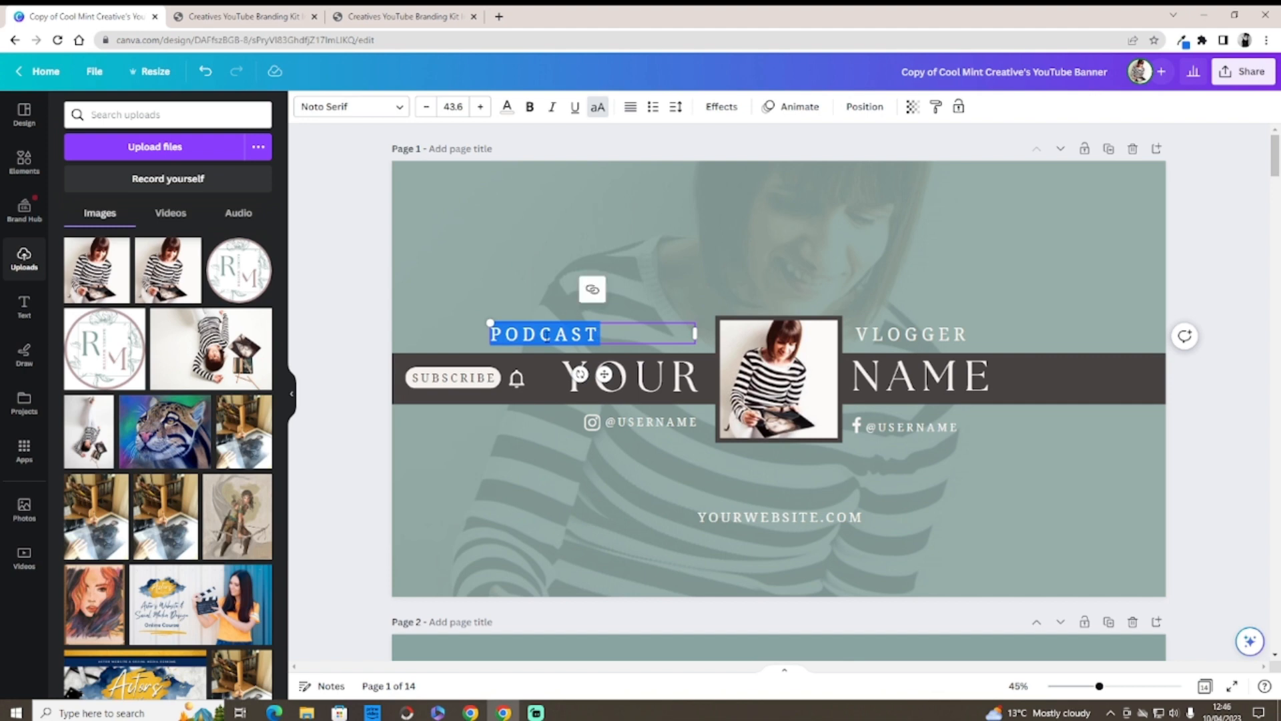
key("BackSpace")
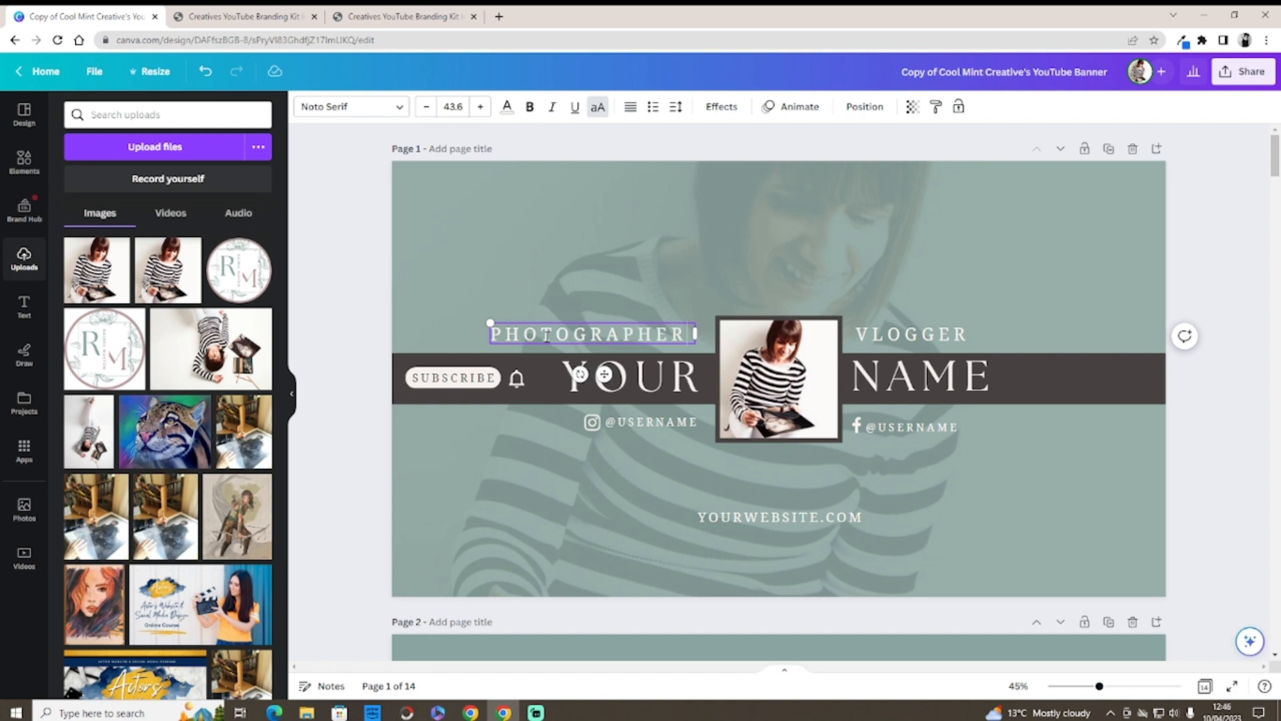
left_click(551, 434)
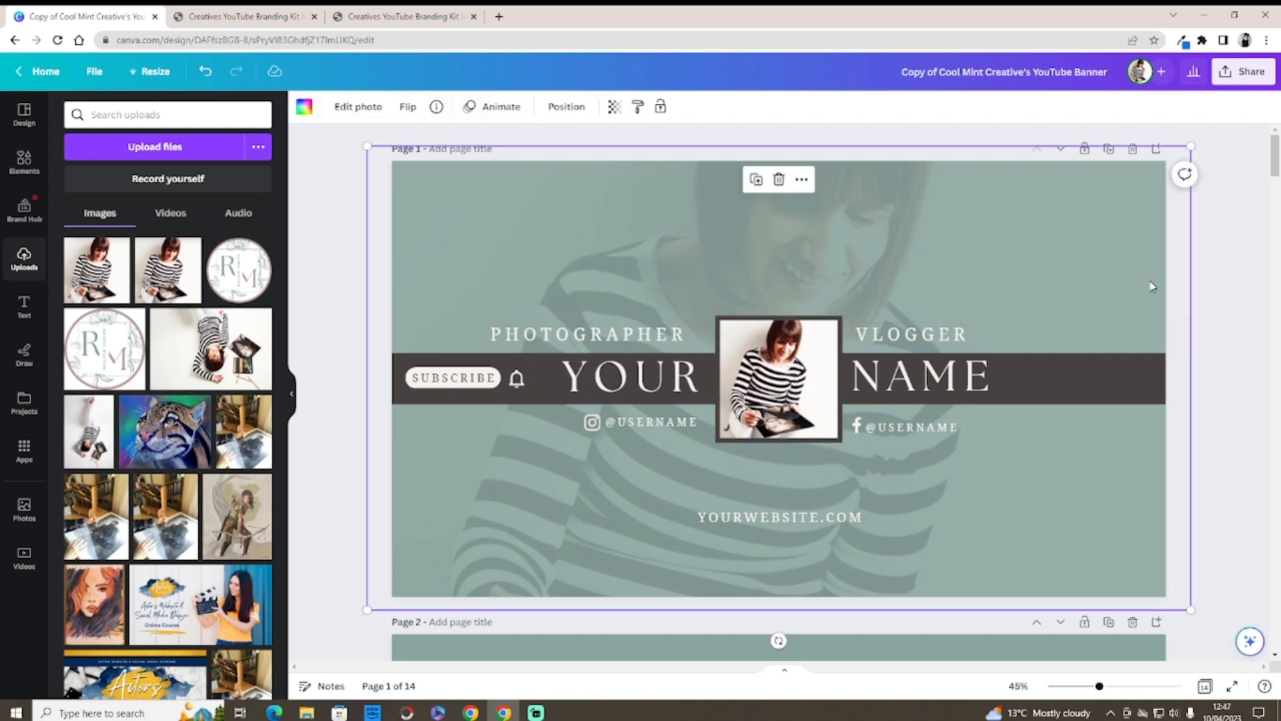
Step: Reduce PHOTOGRAPHER's letter spacing and move it right, next to the central photo
scroll(1271, 184, "down", 4)
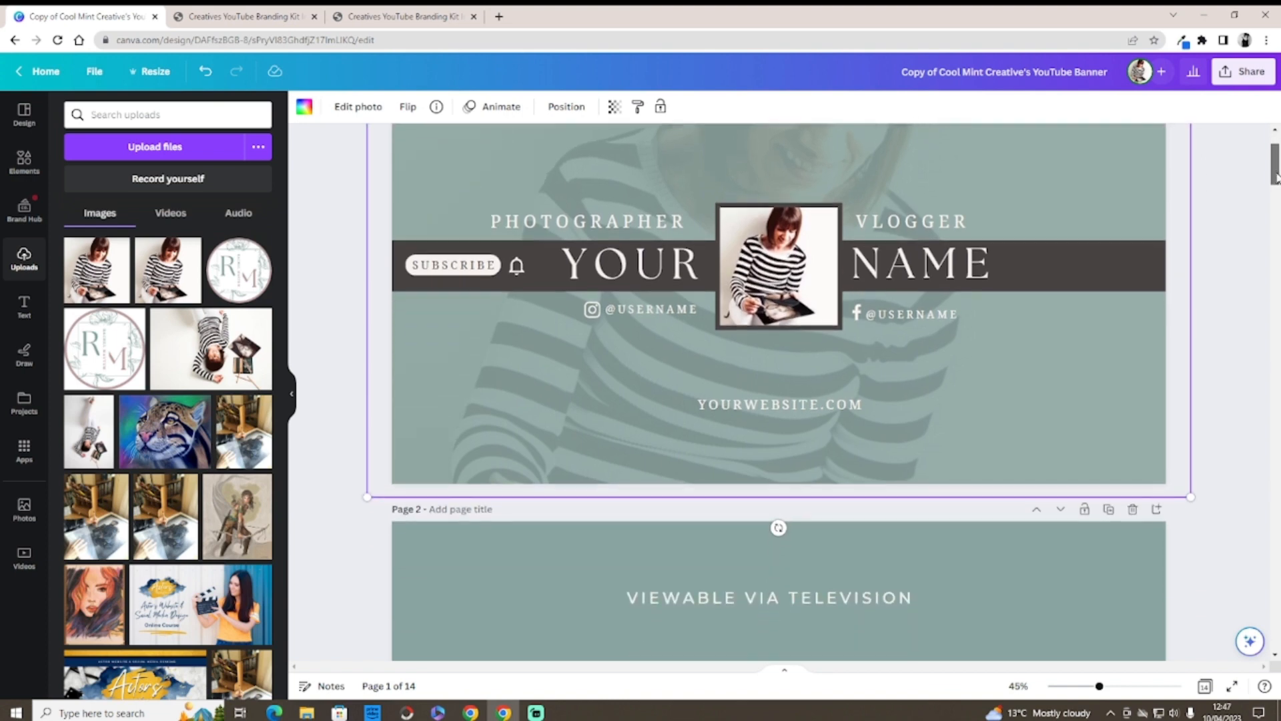
scroll(1275, 180, "up", 3)
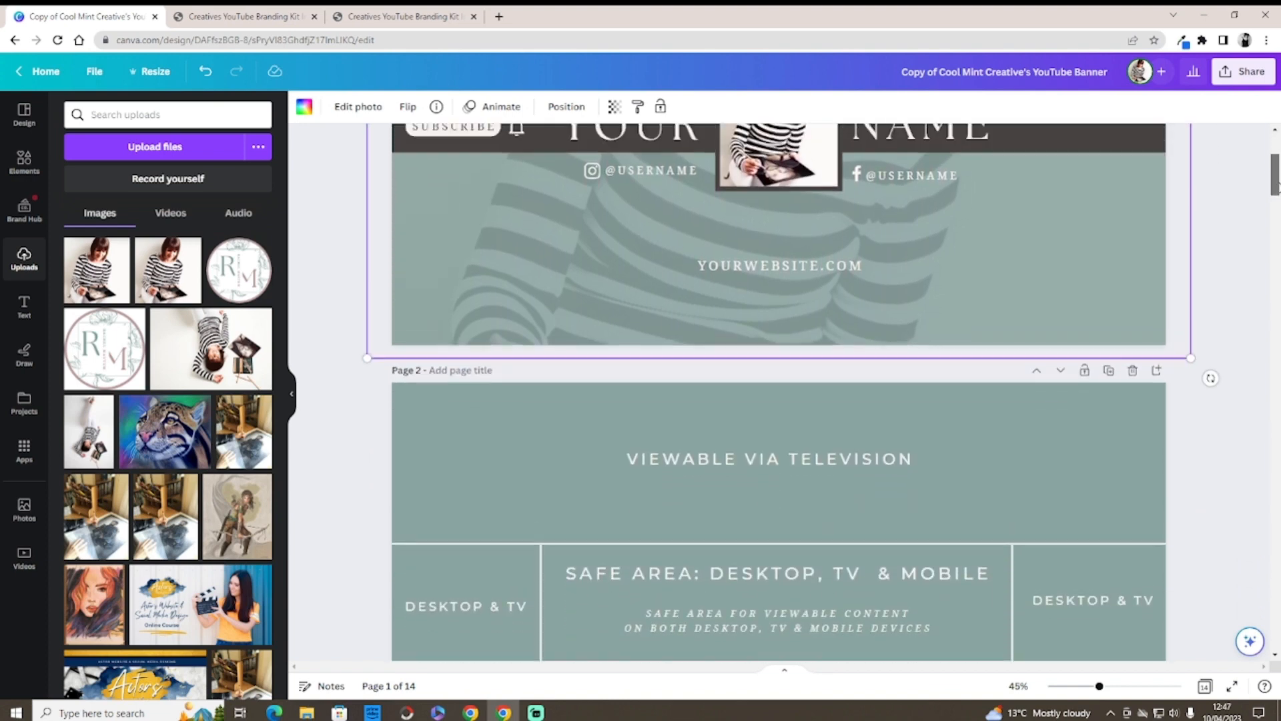
scroll(1276, 175, "up", 2)
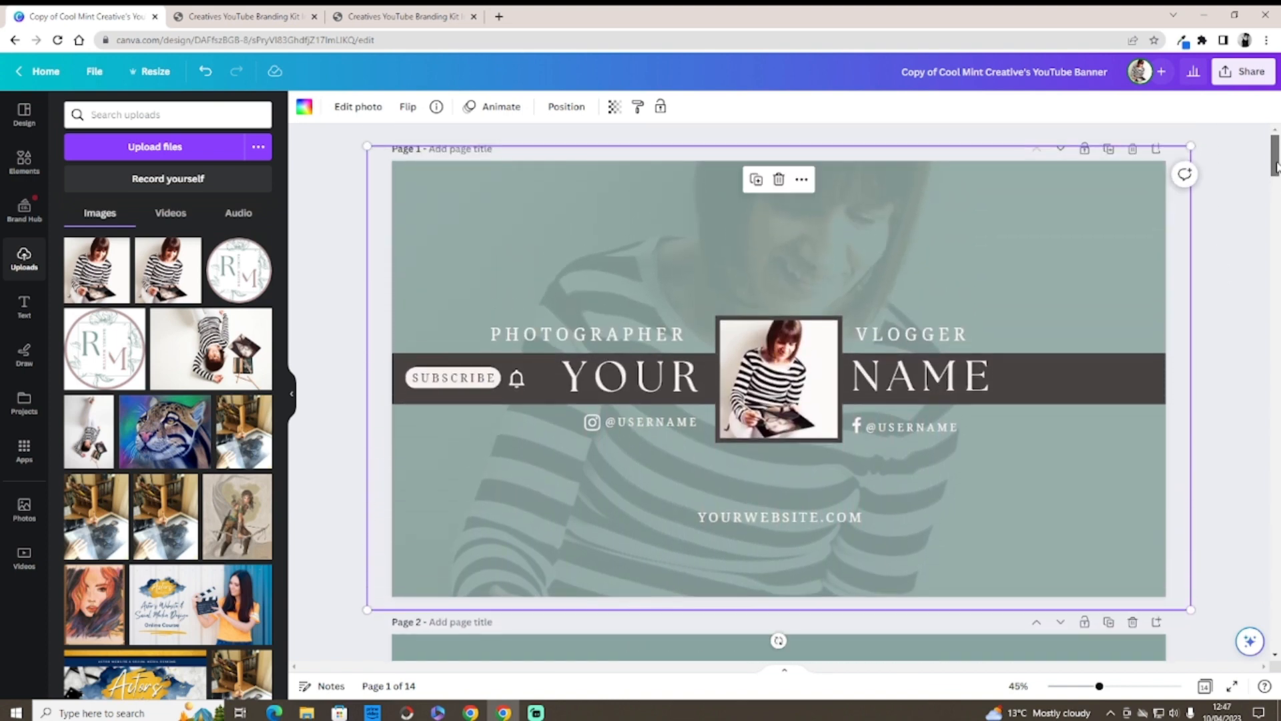
left_click_drag(618, 329, 627, 330)
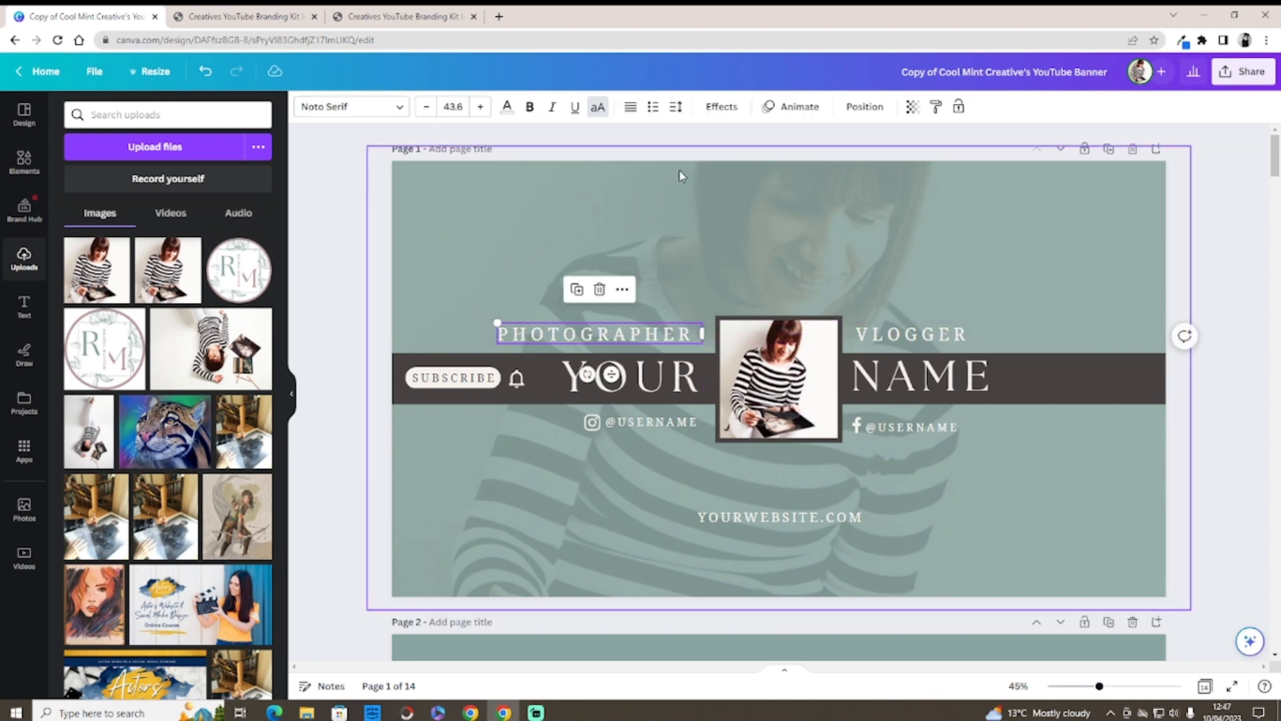
left_click(675, 112)
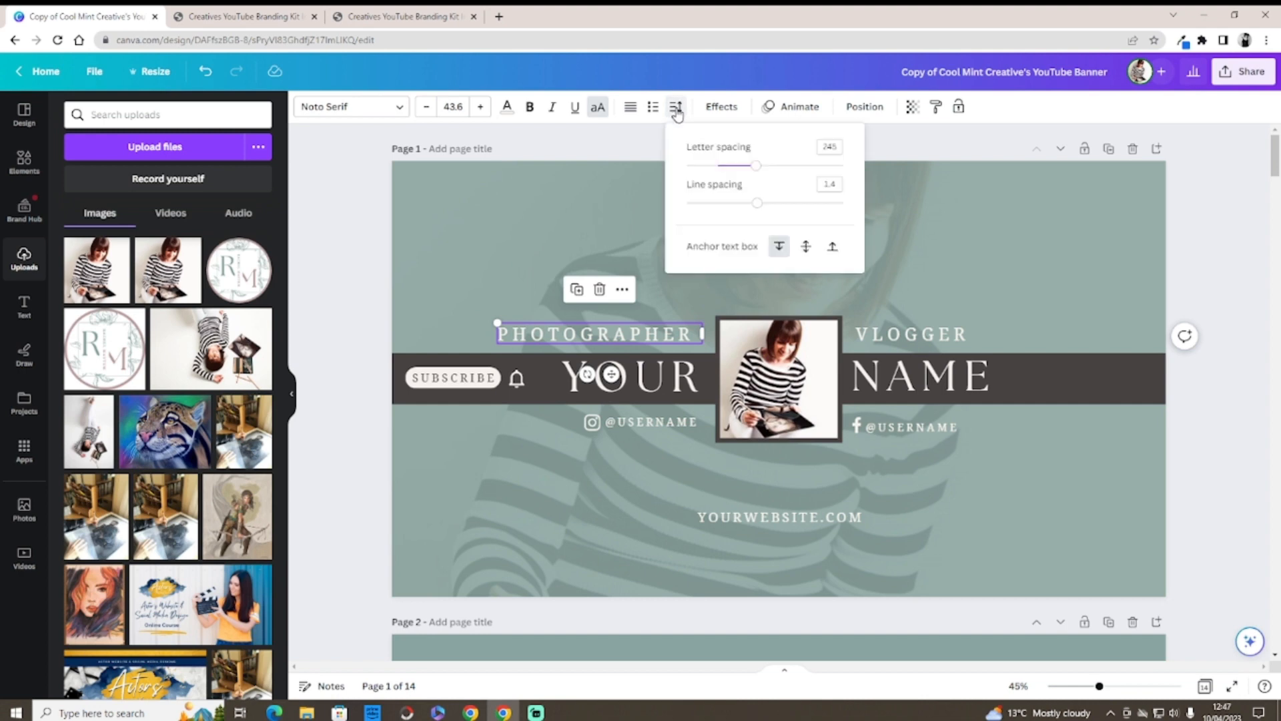
left_click_drag(754, 166, 718, 164)
left_click_drag(597, 333, 657, 333)
left_click(566, 291)
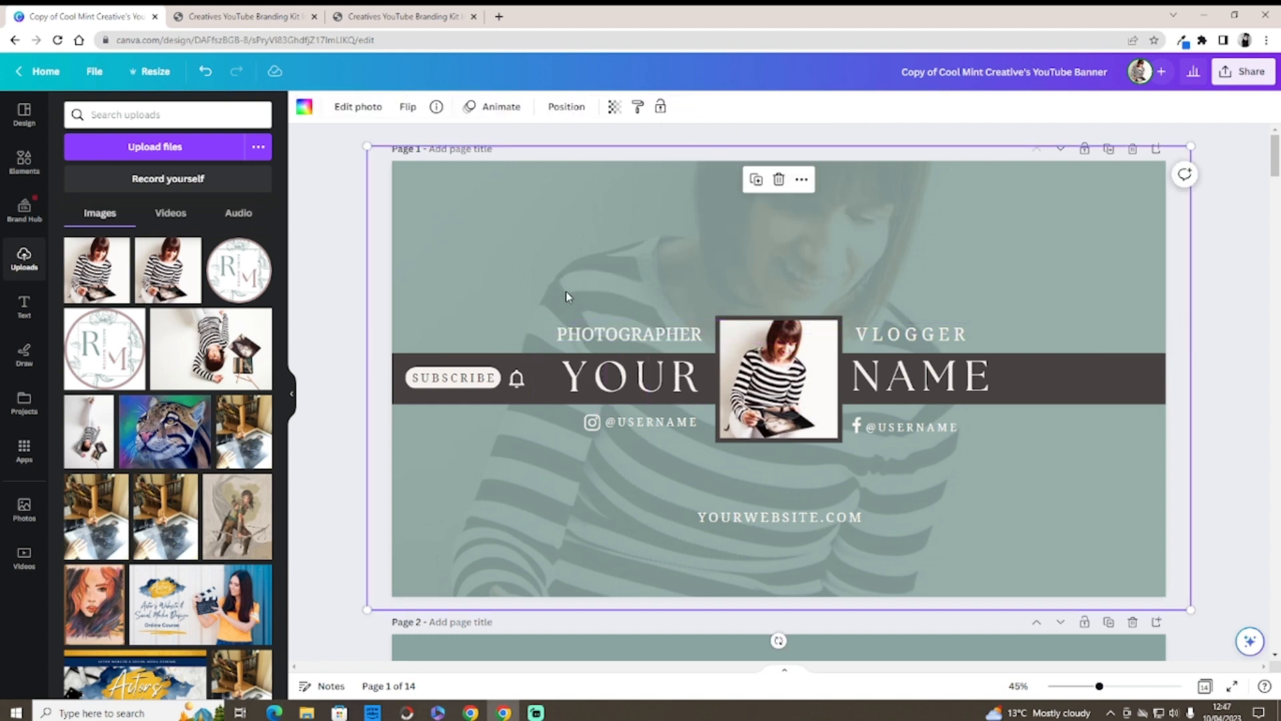
Step: Set VLOGGER's letter spacing to 0
left_click(907, 337)
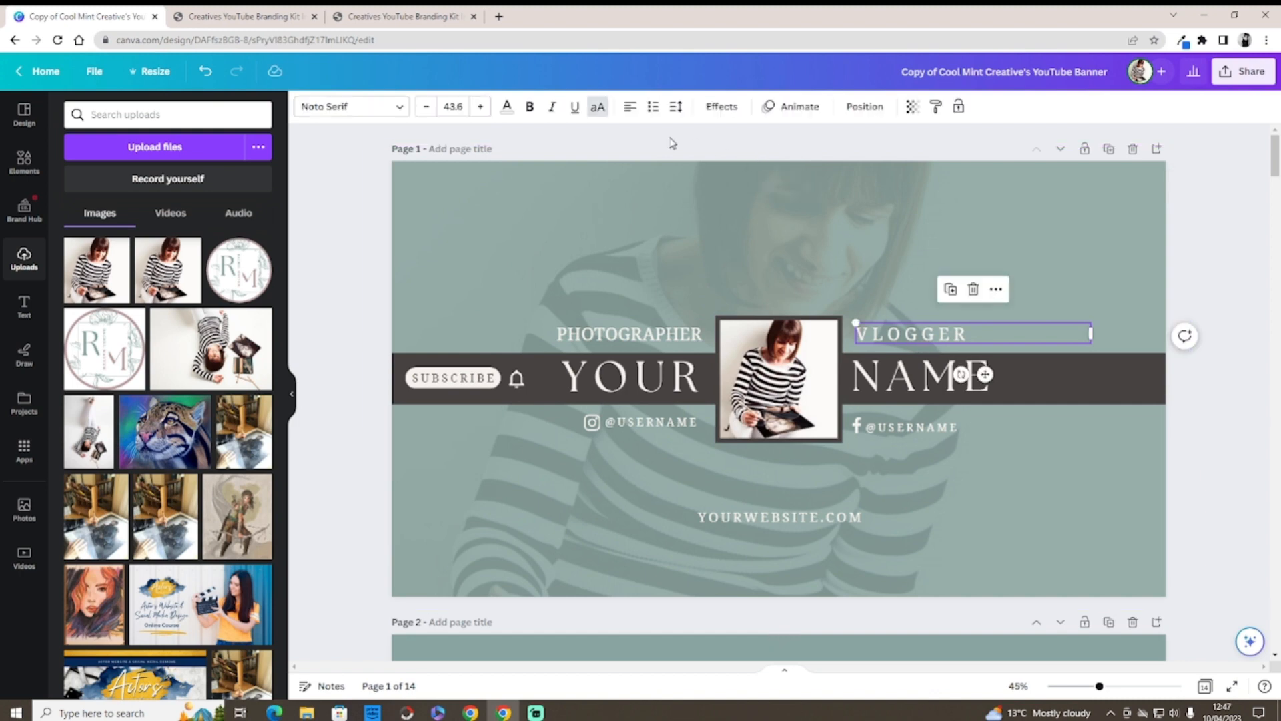
left_click(675, 107)
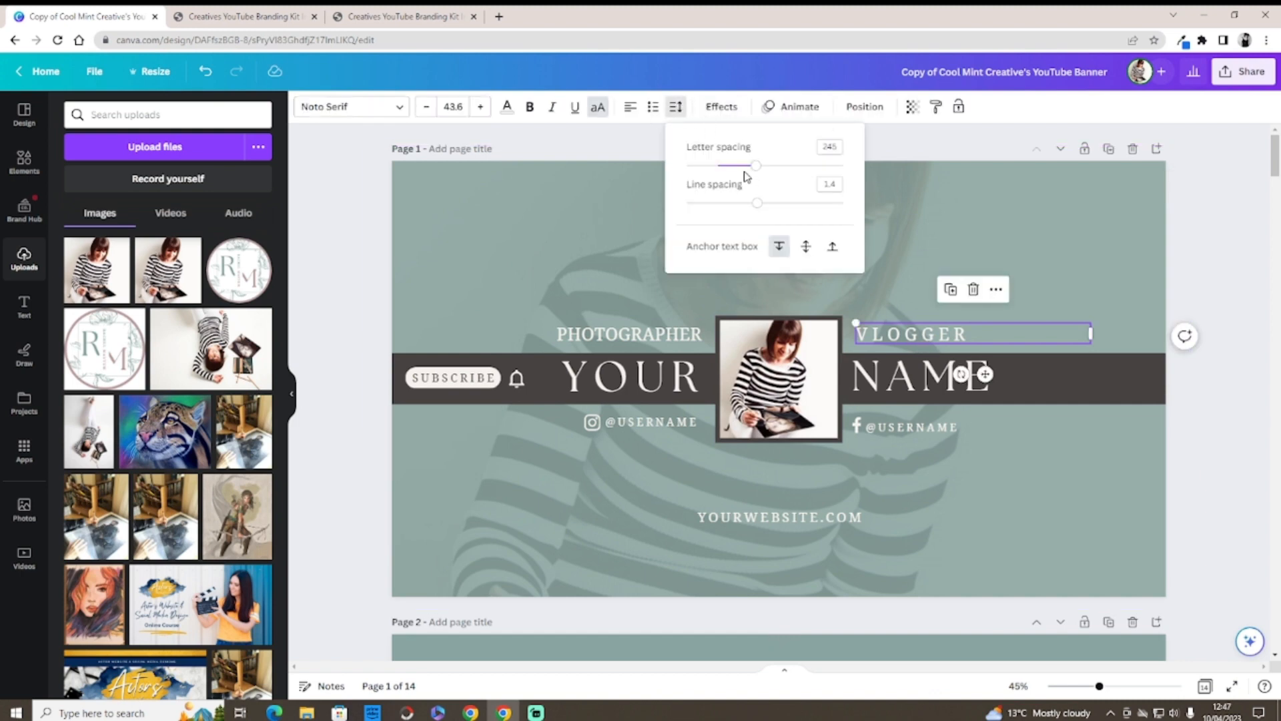
left_click_drag(755, 166, 719, 176)
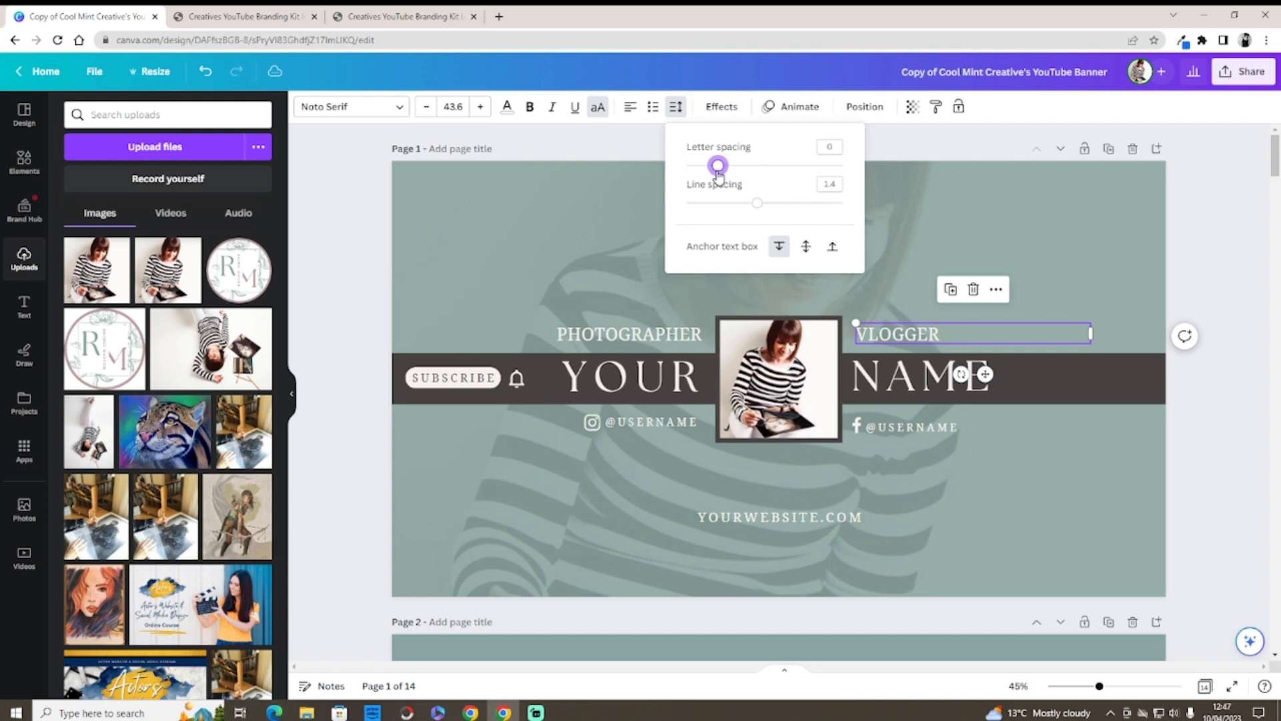
left_click(584, 253)
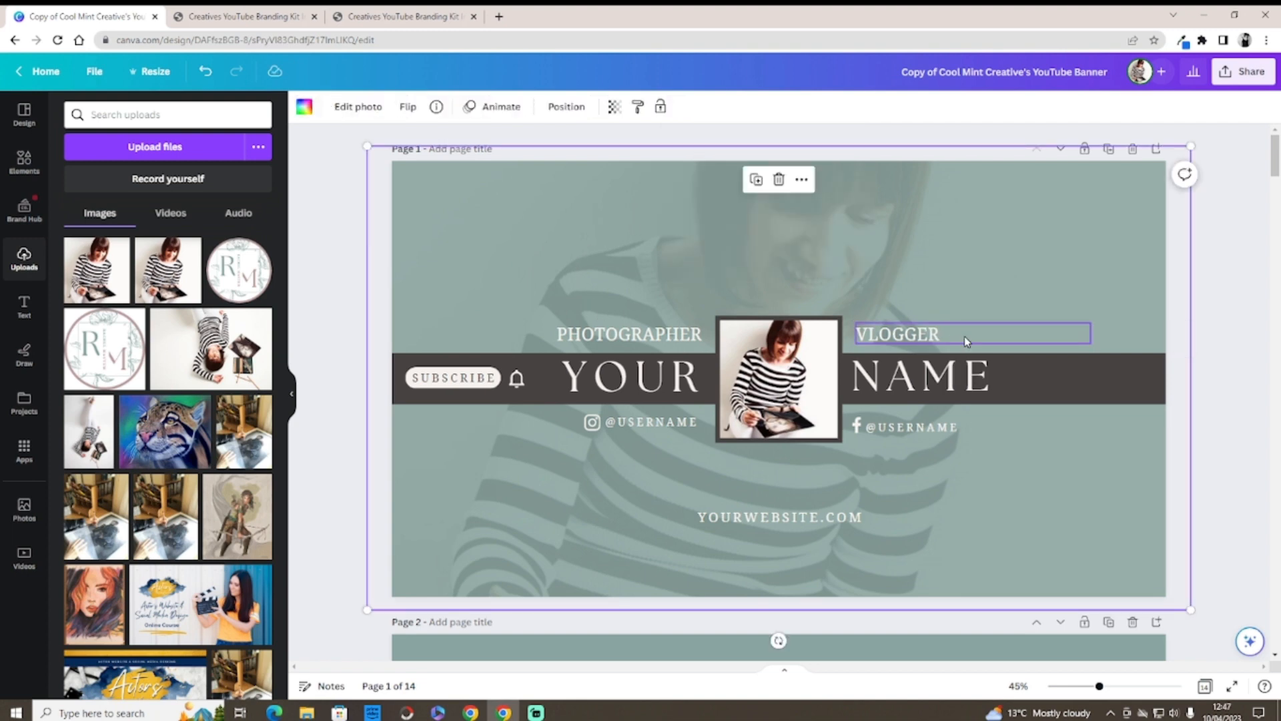
Step: Replace YOUR with the creator's first name and resize its text box to fit one line
left_click(695, 375)
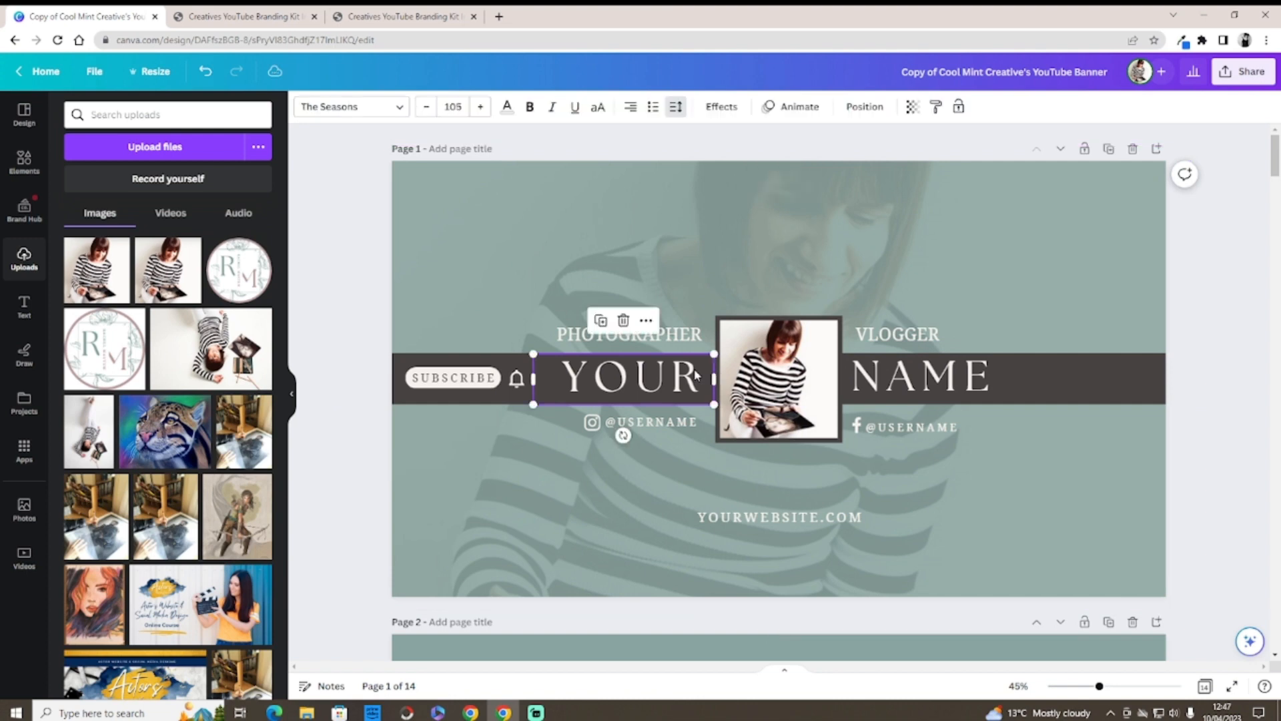
left_click_drag(690, 375, 597, 374)
key("BackSpace")
key("BackSpace")
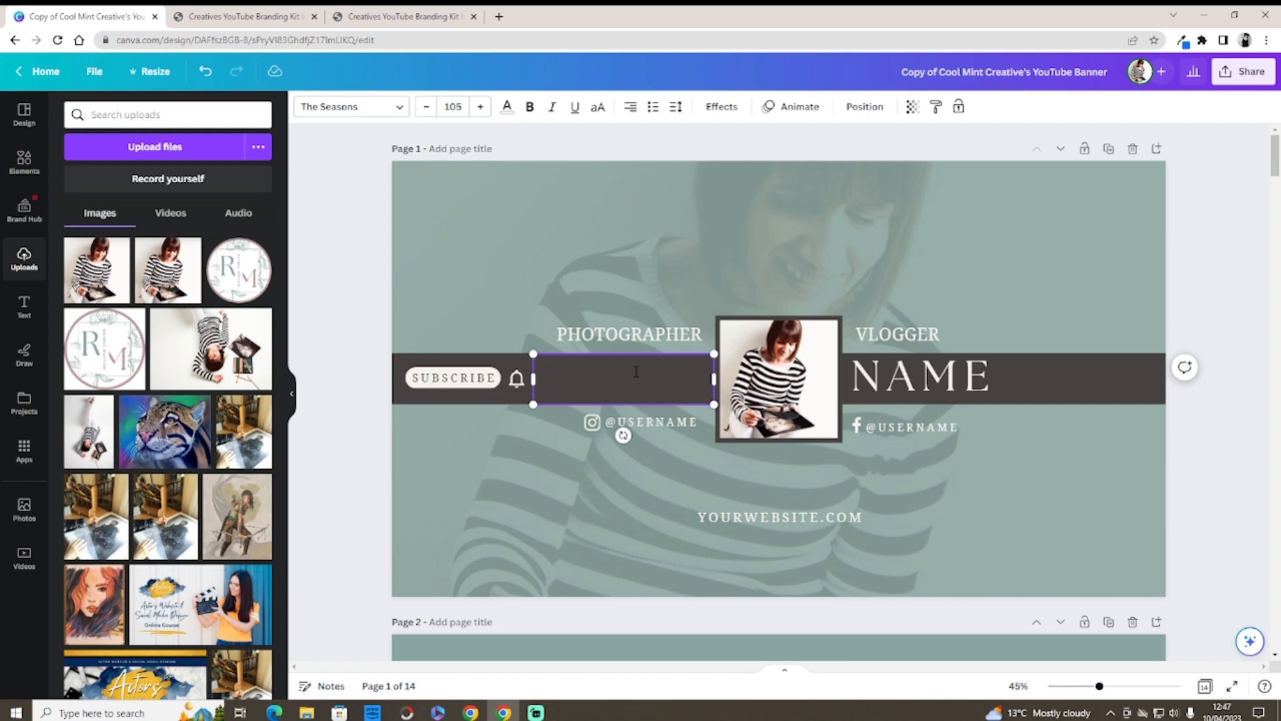
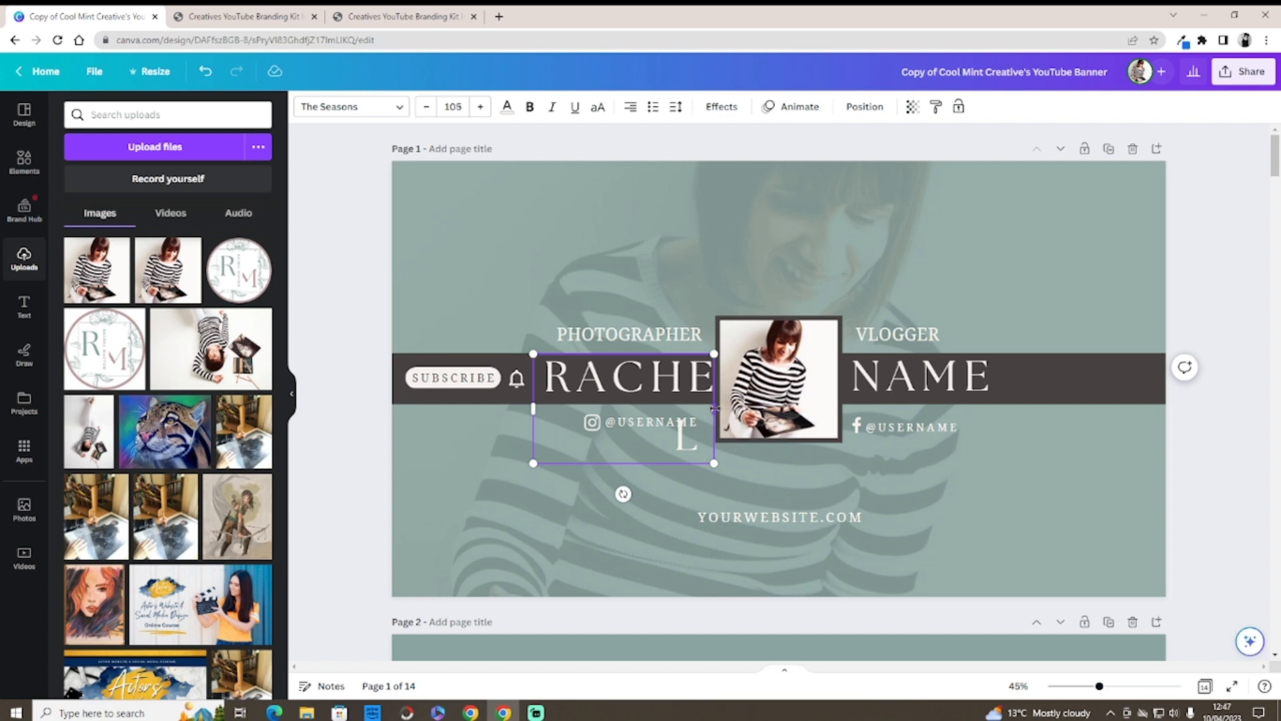
left_click_drag(718, 409, 766, 402)
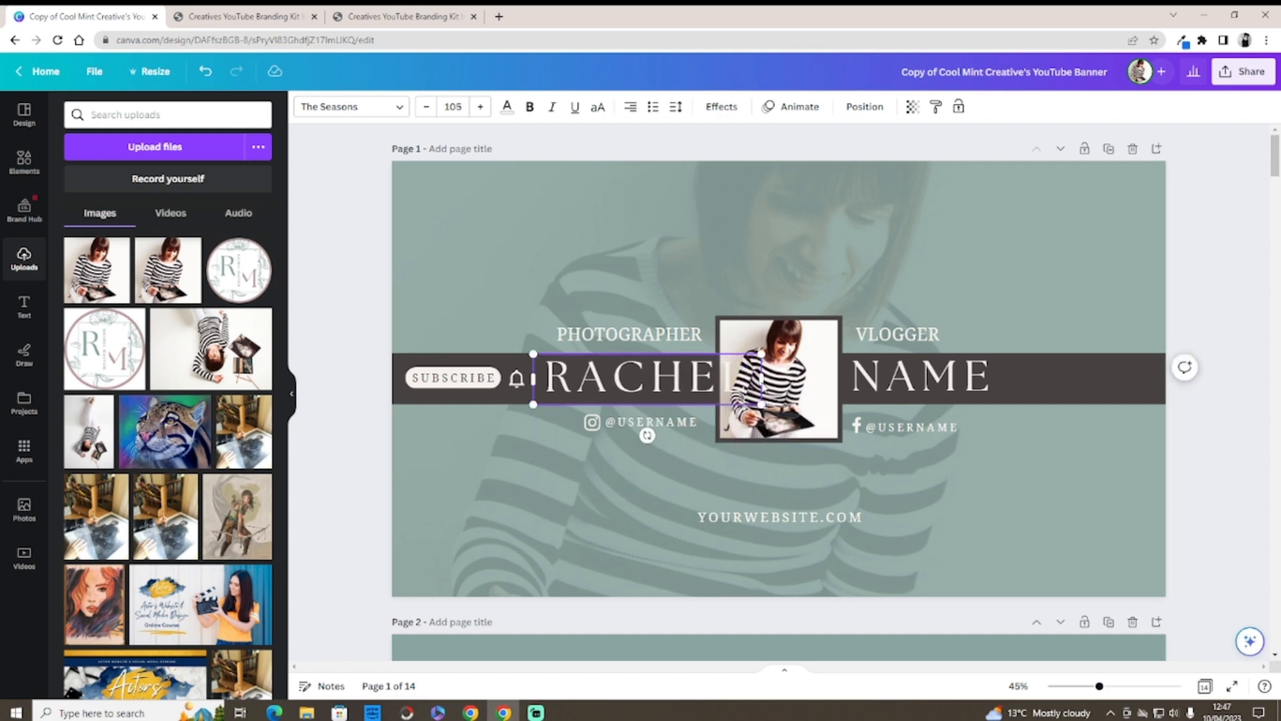
left_click_drag(762, 352, 722, 361)
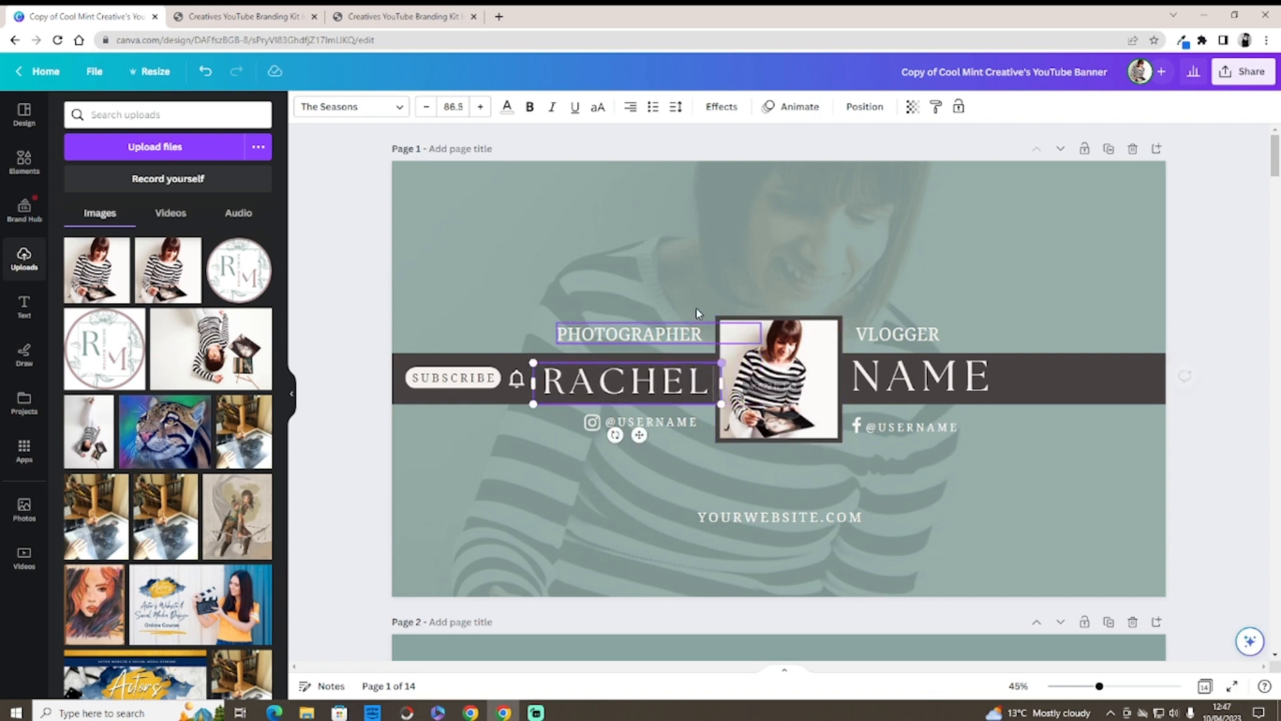
Step: Lower the first name's letter spacing to 26, enlarge it to 96.5, and shift it slightly left
left_click(675, 107)
left_click_drag(743, 165, 721, 165)
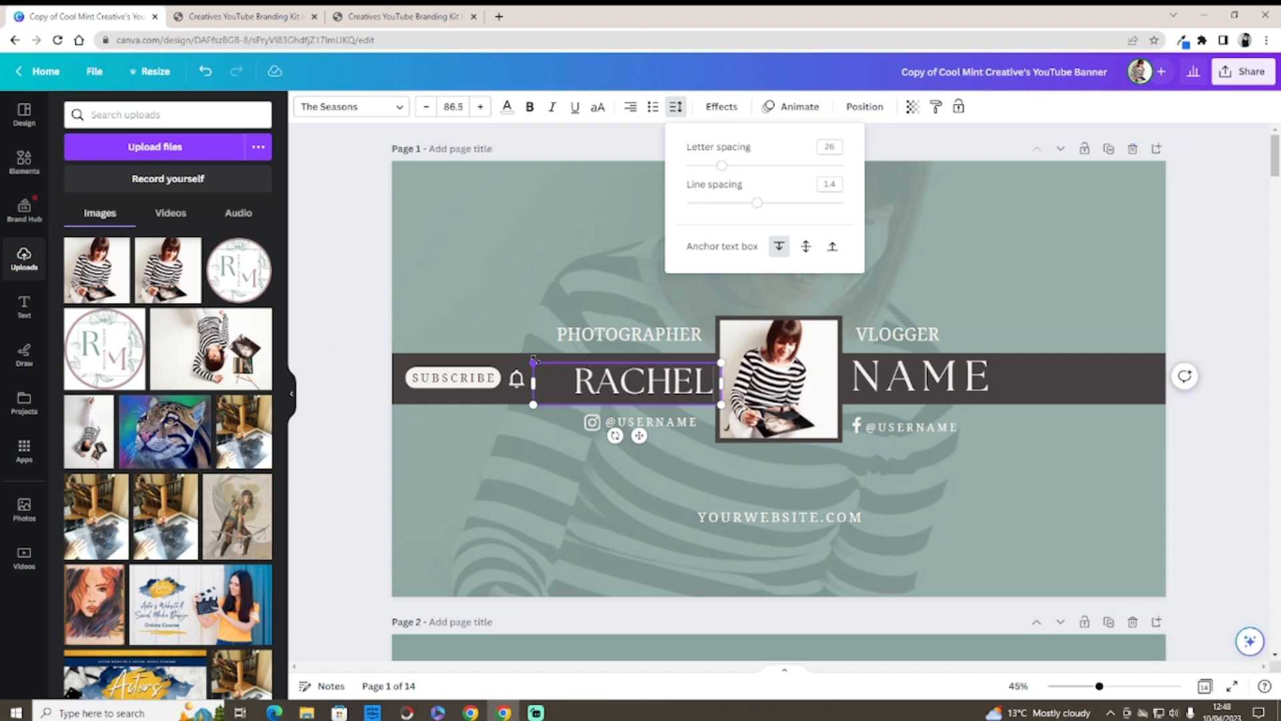
left_click_drag(533, 363, 511, 358)
left_click(555, 448)
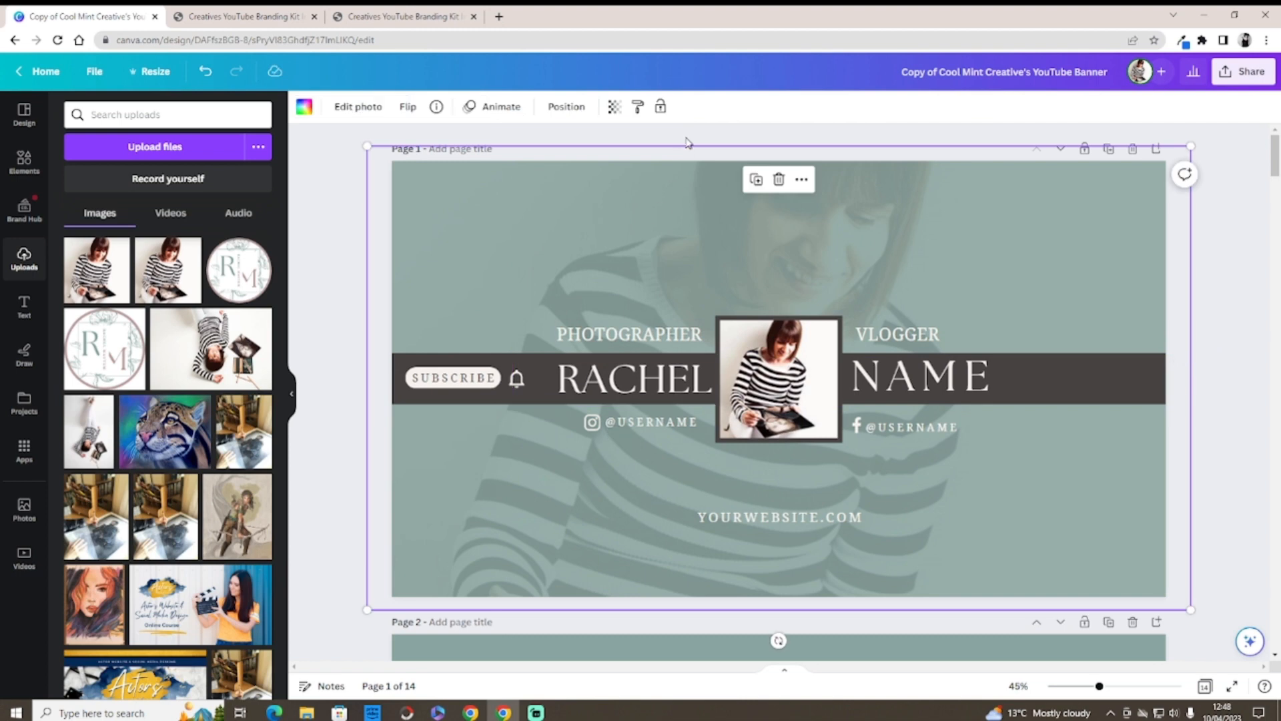
left_click(627, 382)
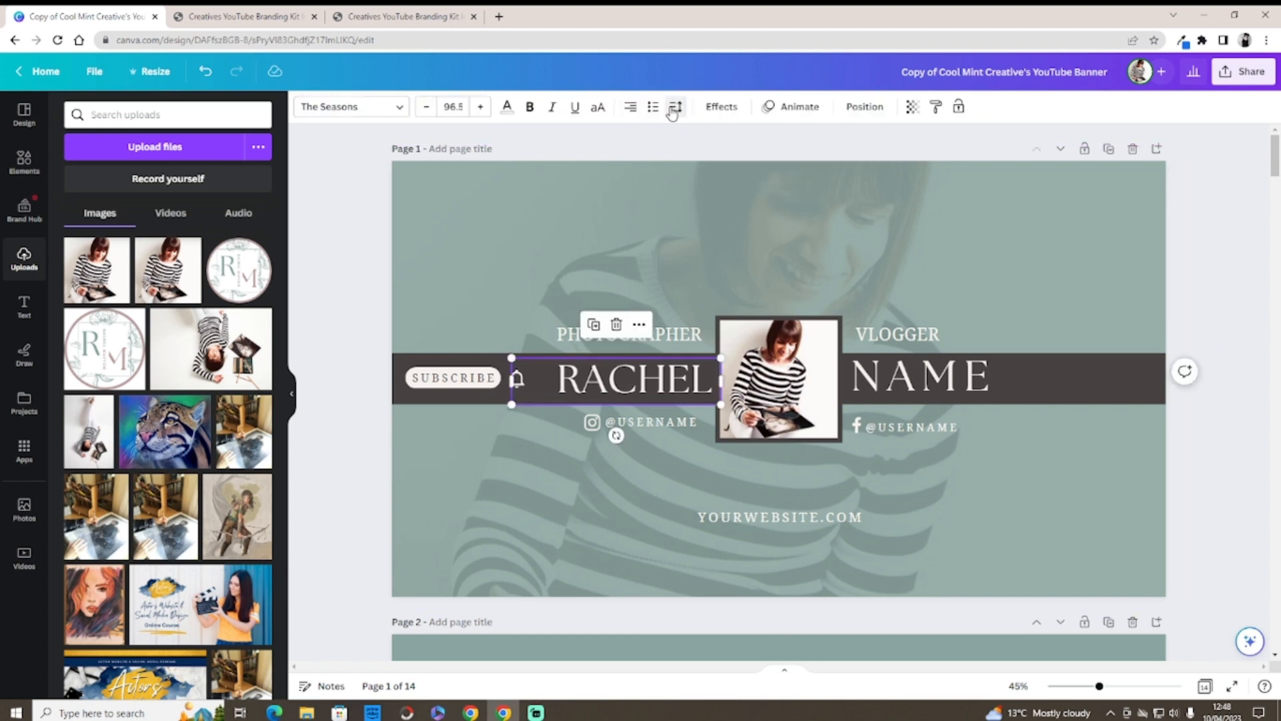
left_click(675, 107)
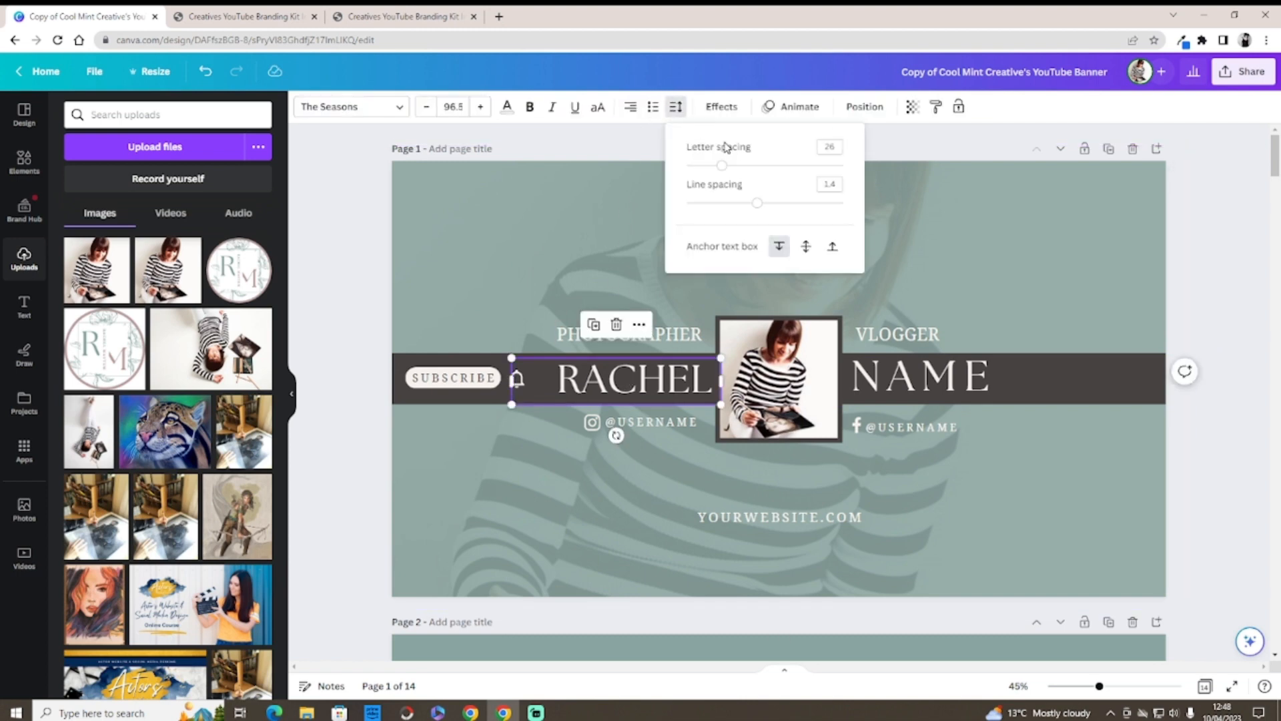
left_click(579, 254)
left_click(661, 385)
left_click_drag(661, 385, 661, 386)
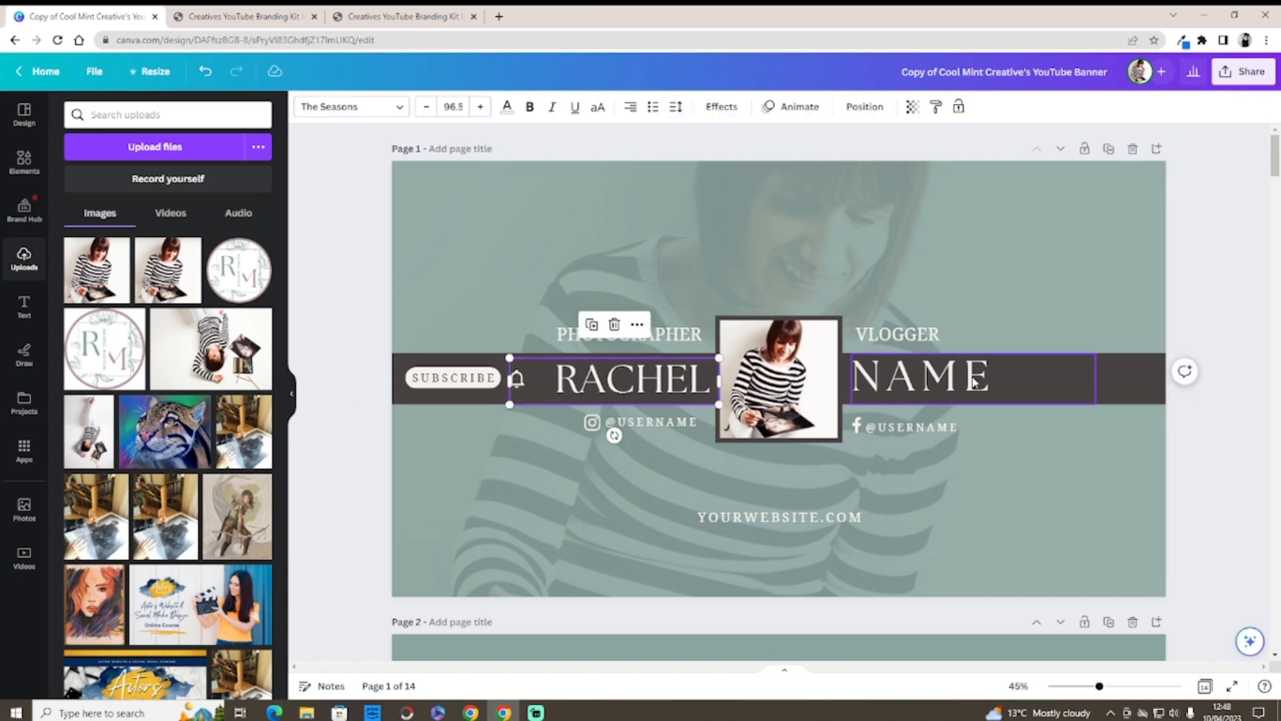
Step: Replace the NAME placeholder with the creator's surname
left_click(994, 386)
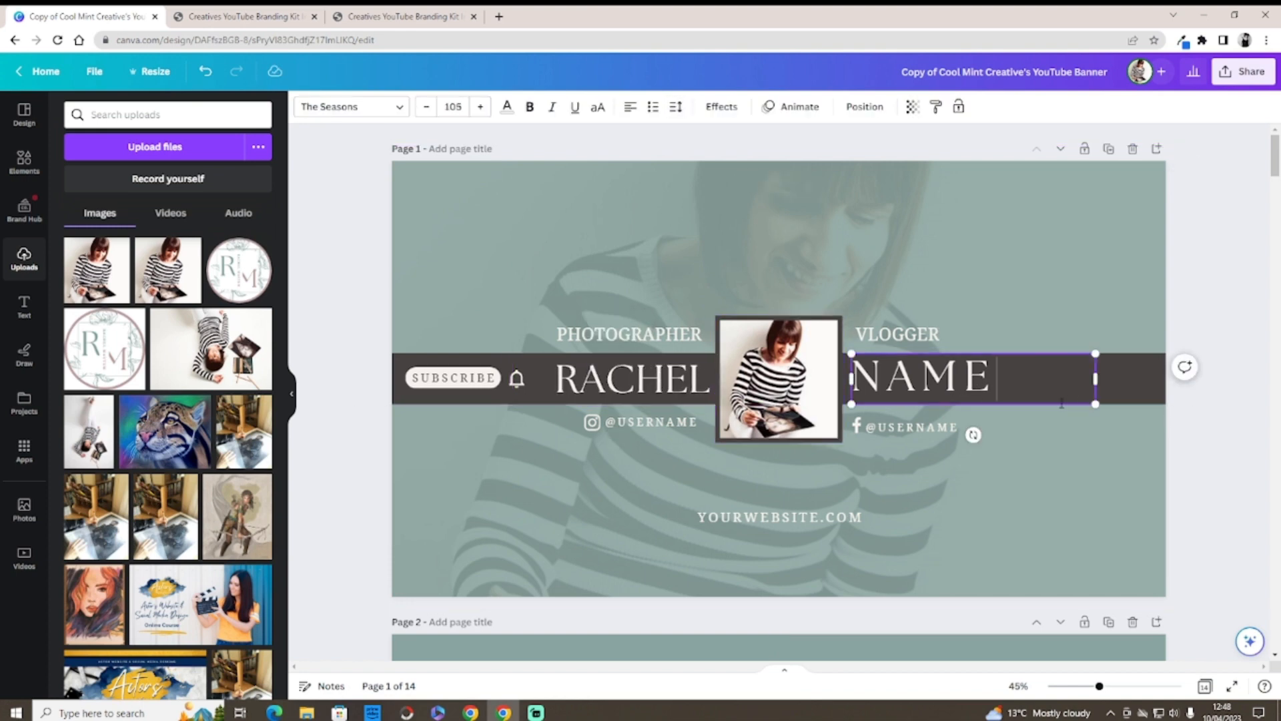
left_click_drag(1001, 383, 886, 375)
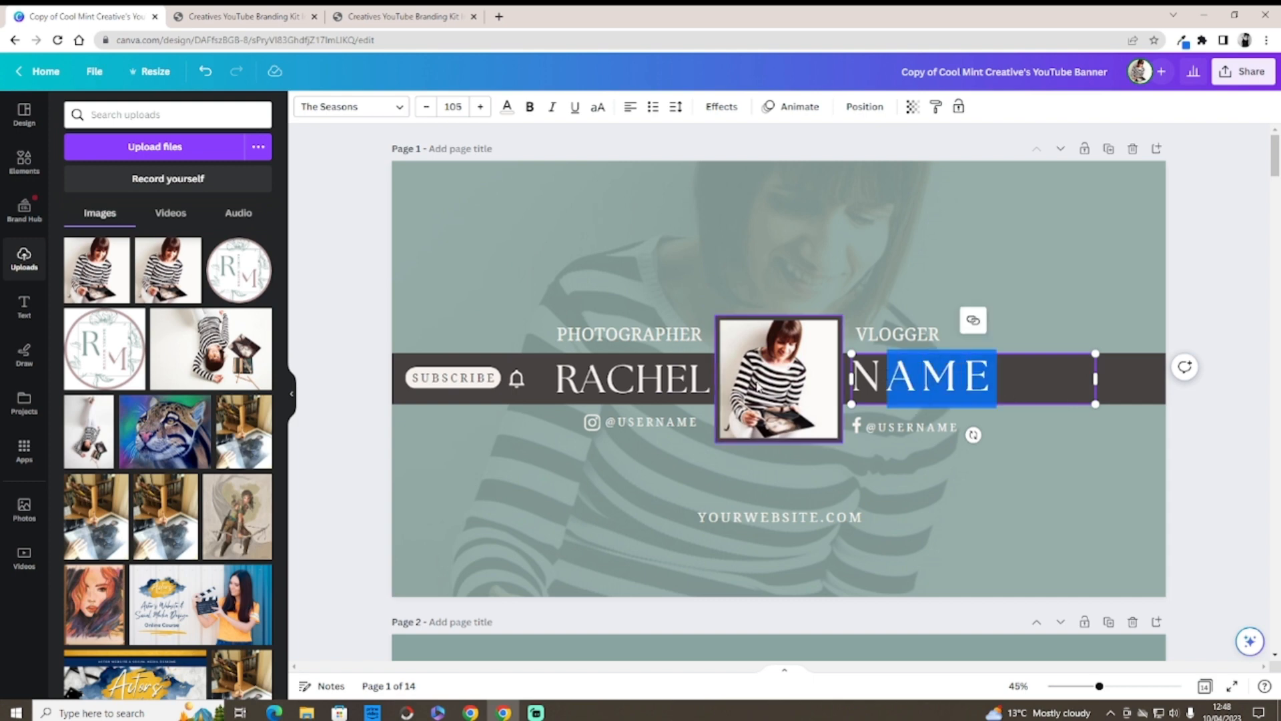
left_click(634, 379)
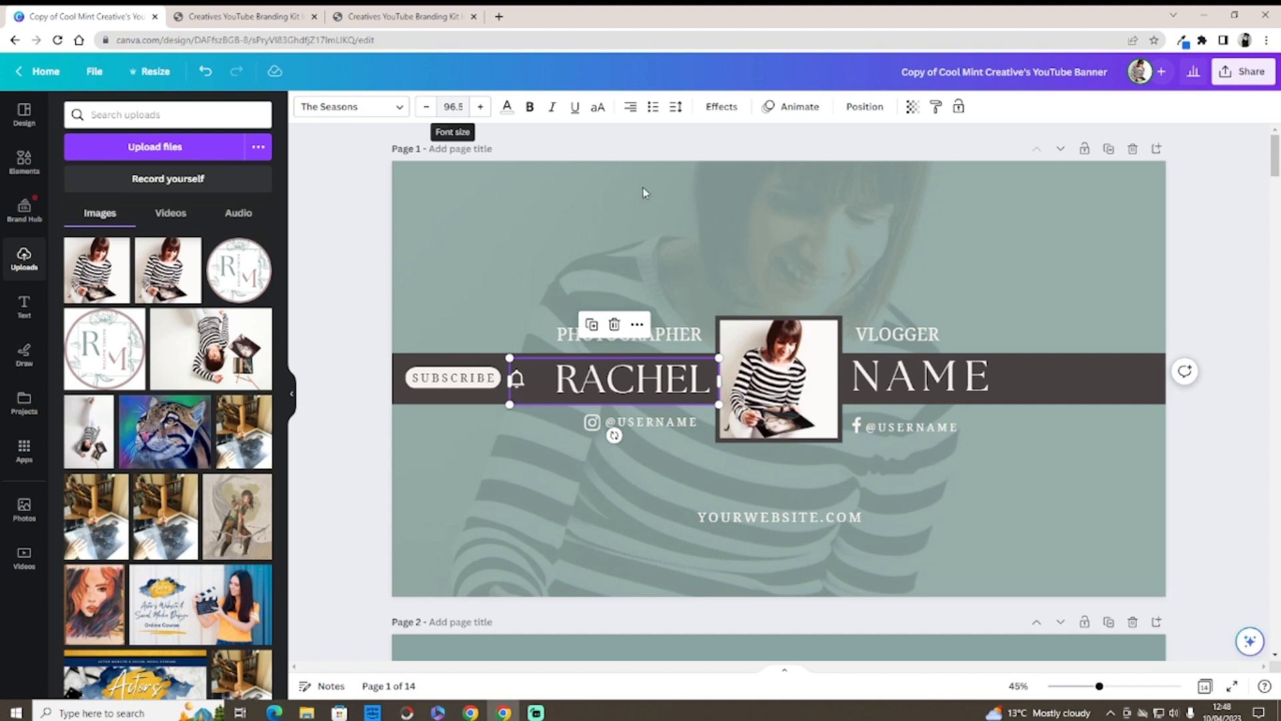
left_click(921, 385)
double_click(899, 384)
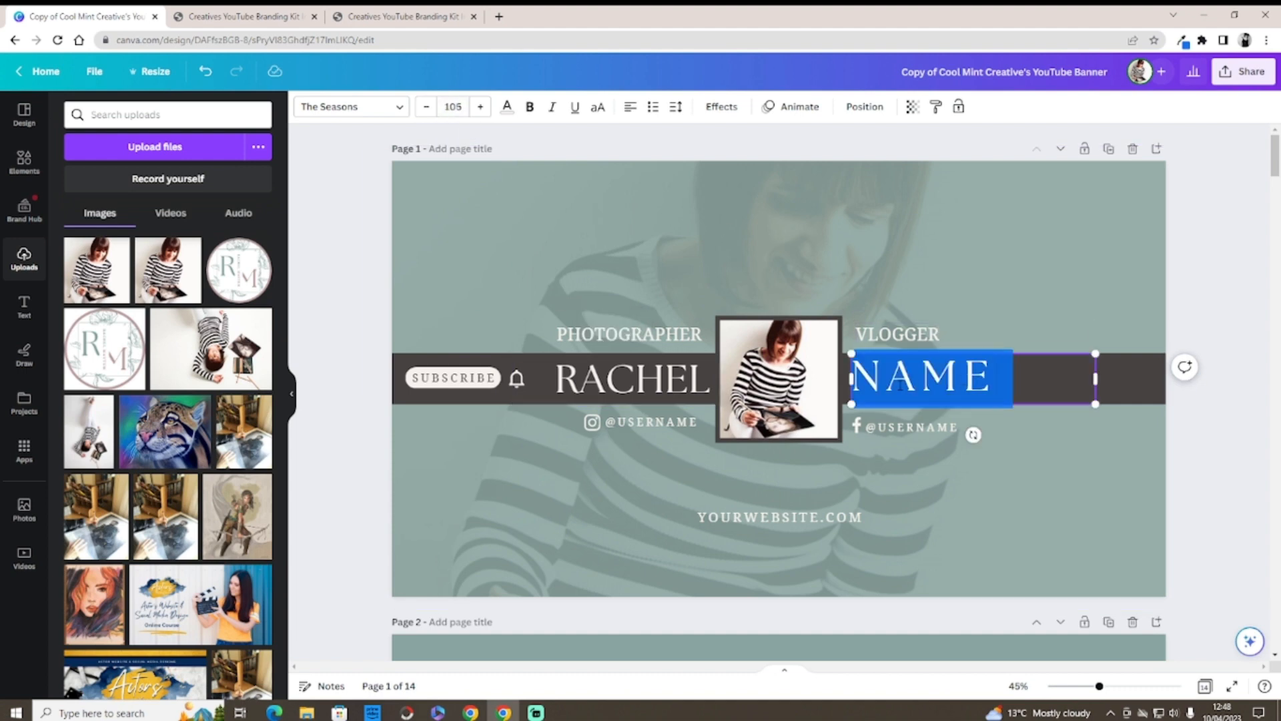
key("BackSpace")
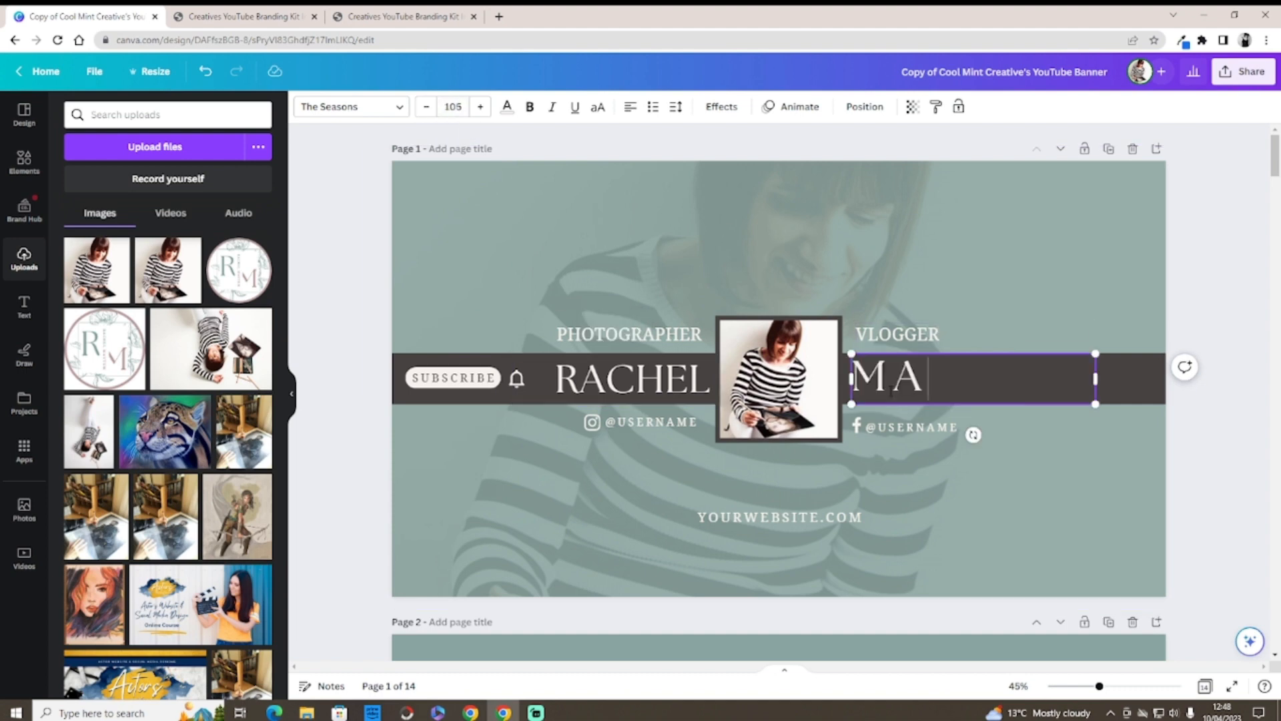
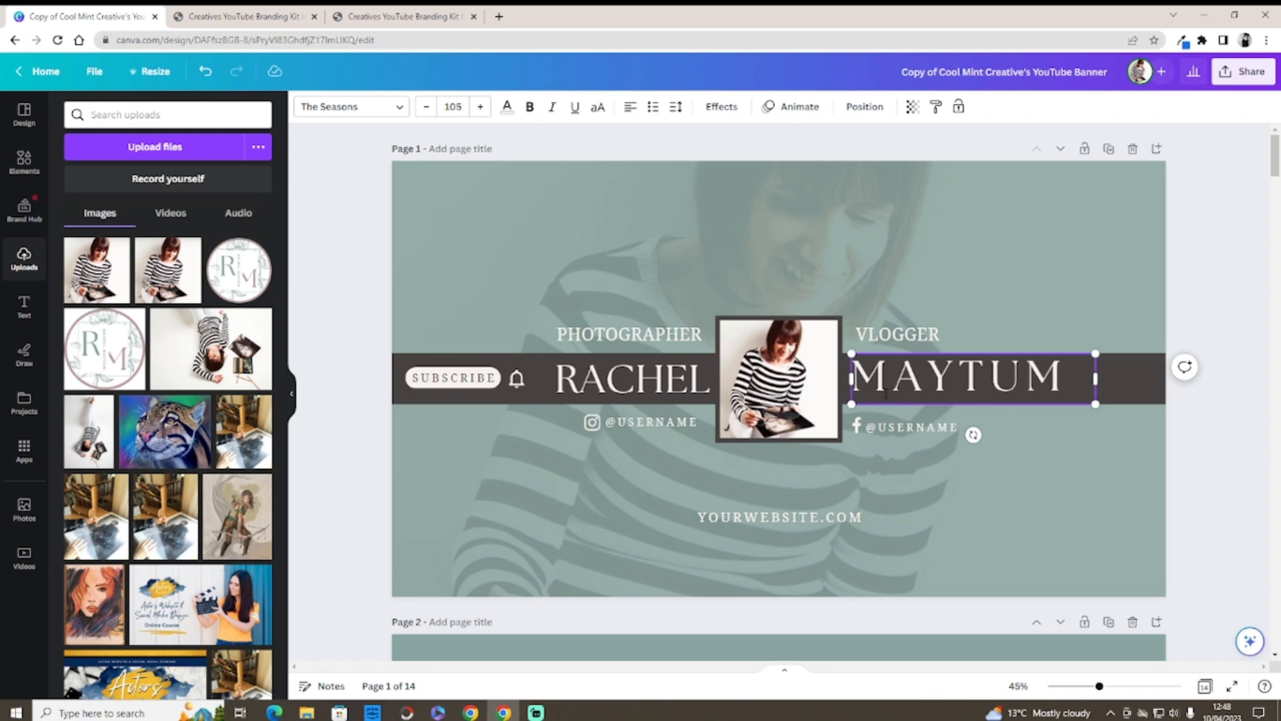
Step: Decrease the surname's font size four steps, set letter spacing to 4, and nudge it into alignment
left_click(428, 110)
left_click(428, 110)
left_click(428, 110)
left_click(427, 110)
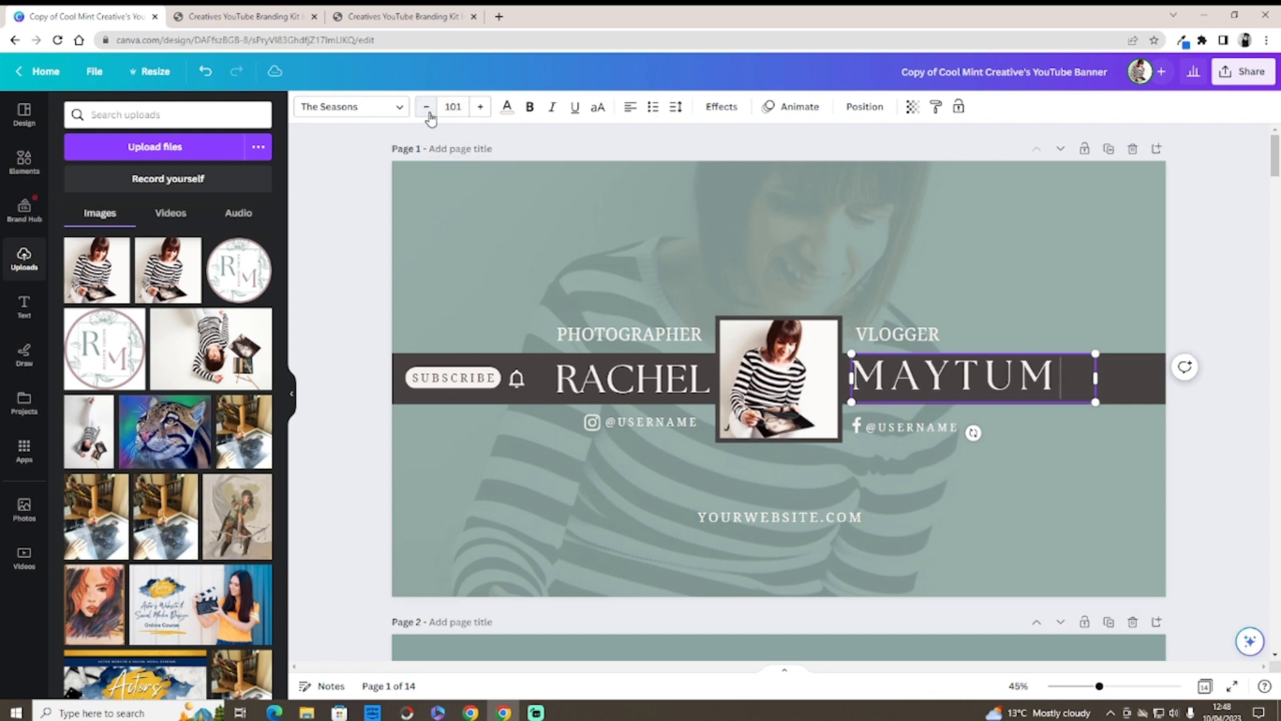
left_click(428, 110)
left_click(428, 110)
left_click(428, 110)
left_click(428, 110)
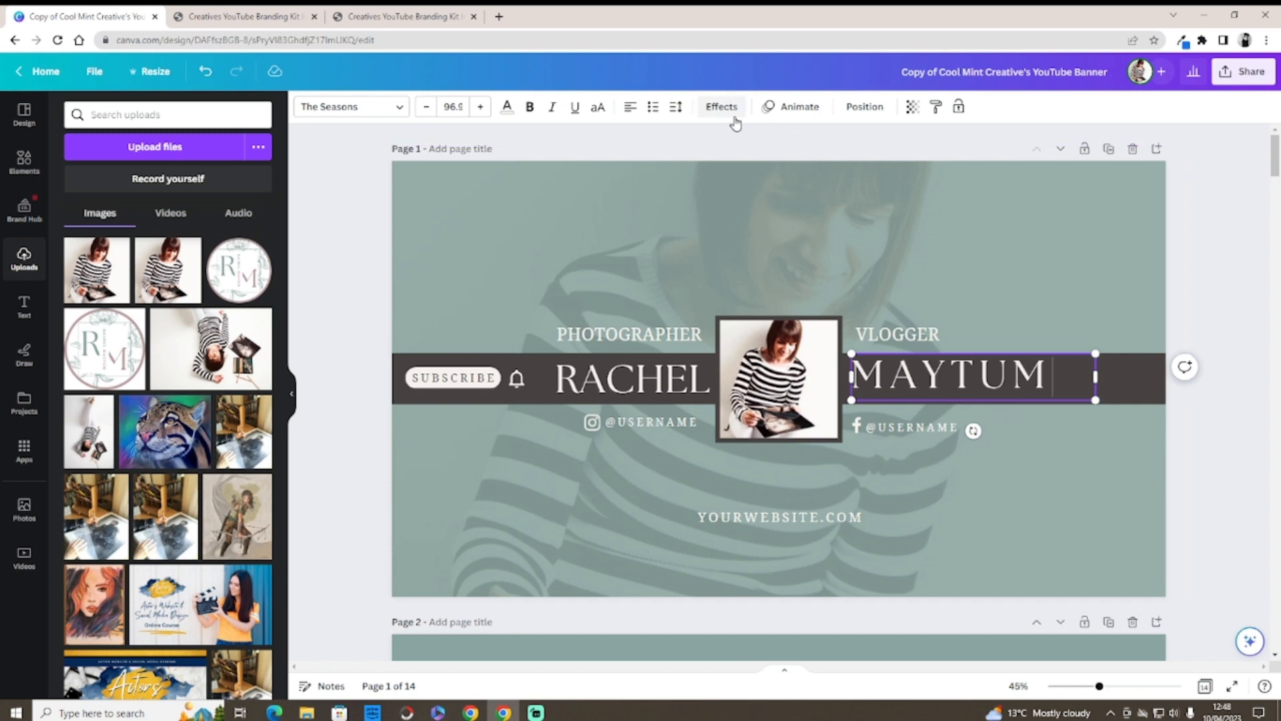
left_click(676, 107)
left_click_drag(742, 164, 720, 175)
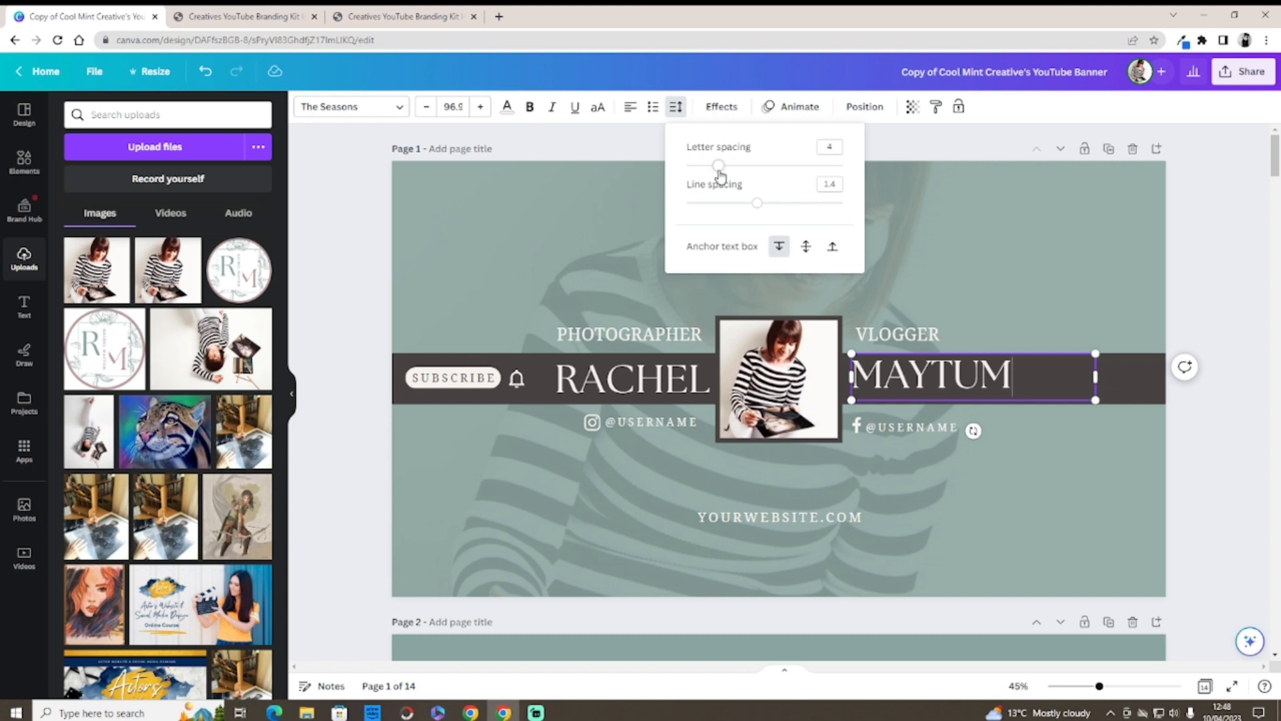
left_click(598, 180)
left_click_drag(906, 385, 905, 385)
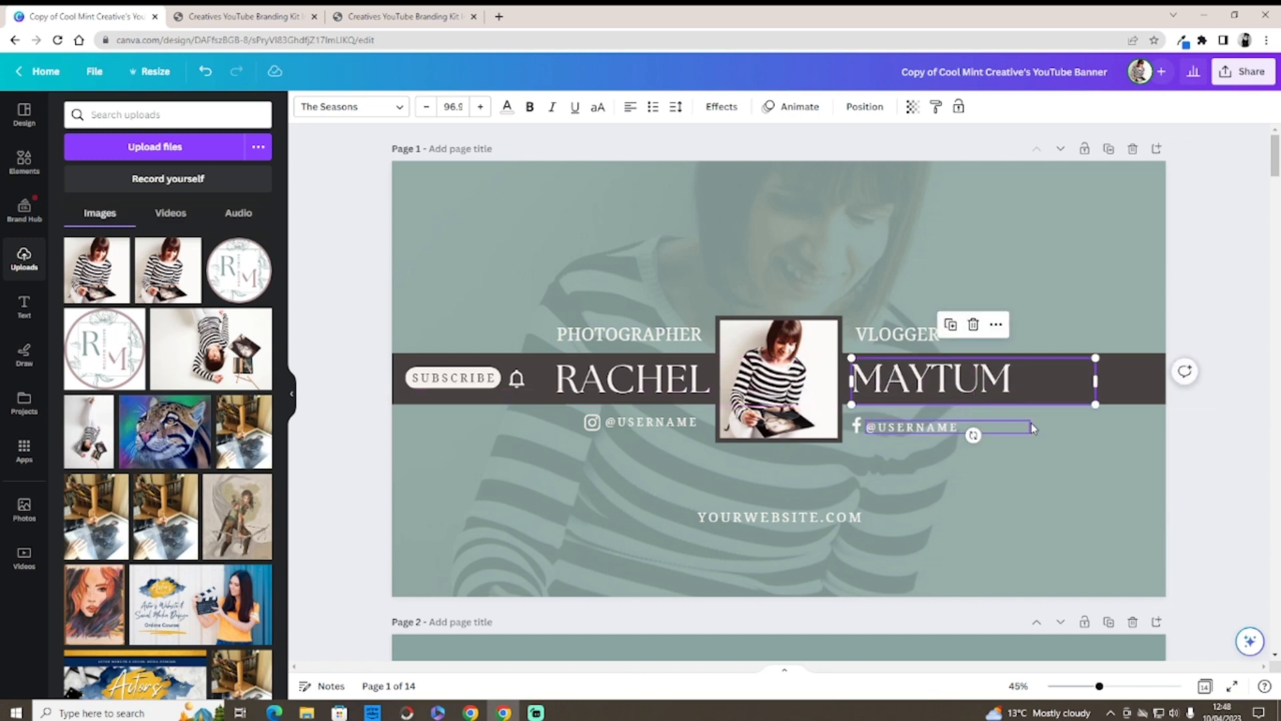
left_click(1081, 415)
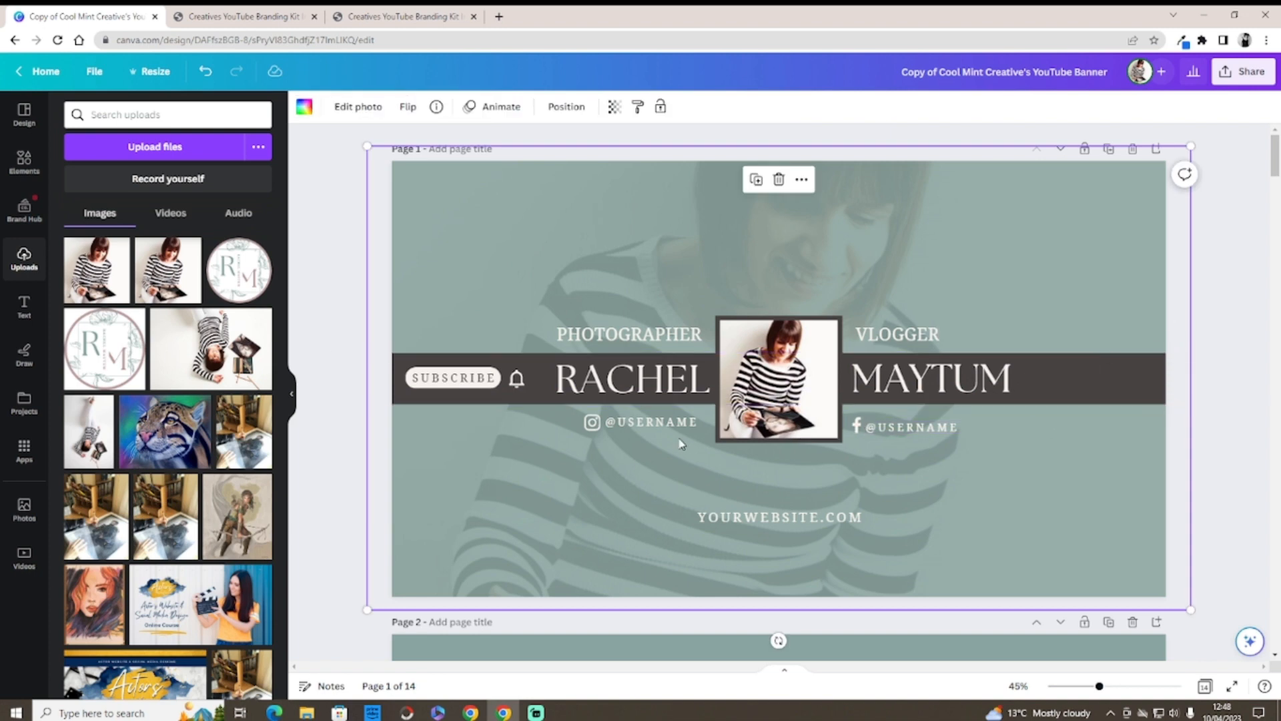
left_click(698, 423)
left_click_drag(699, 422, 626, 423)
key("BackSpace")
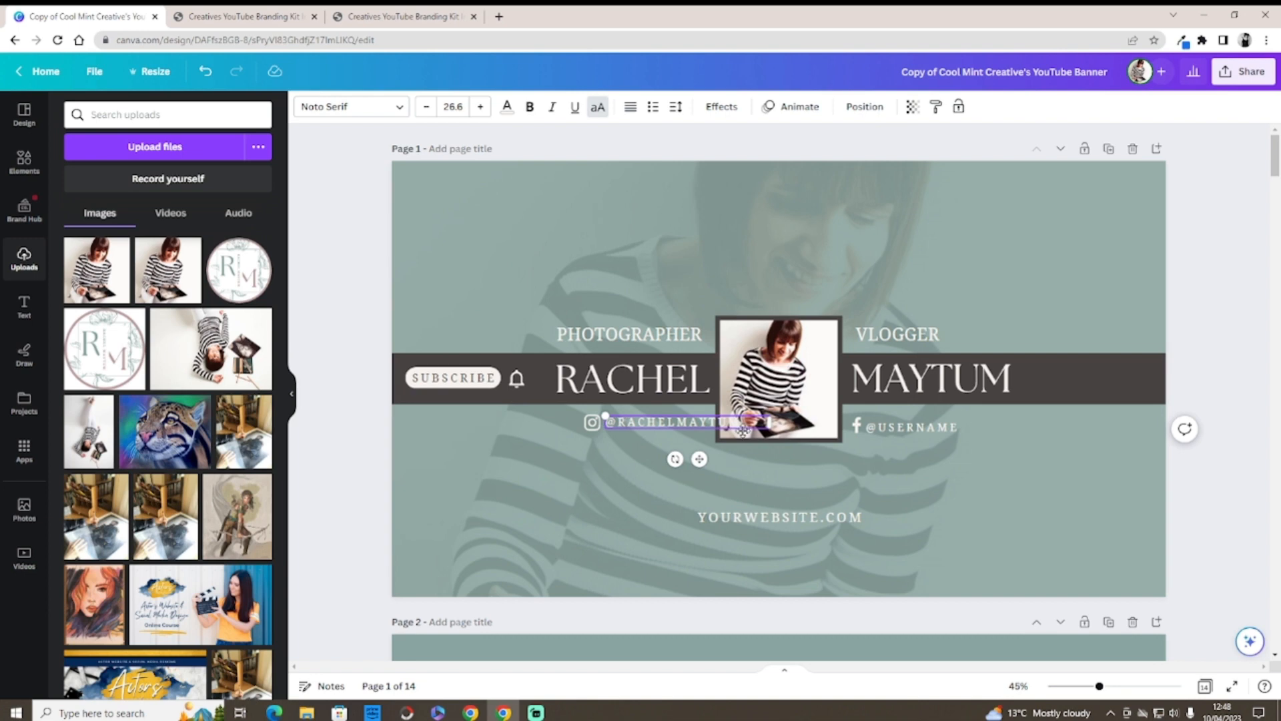
left_click(676, 107)
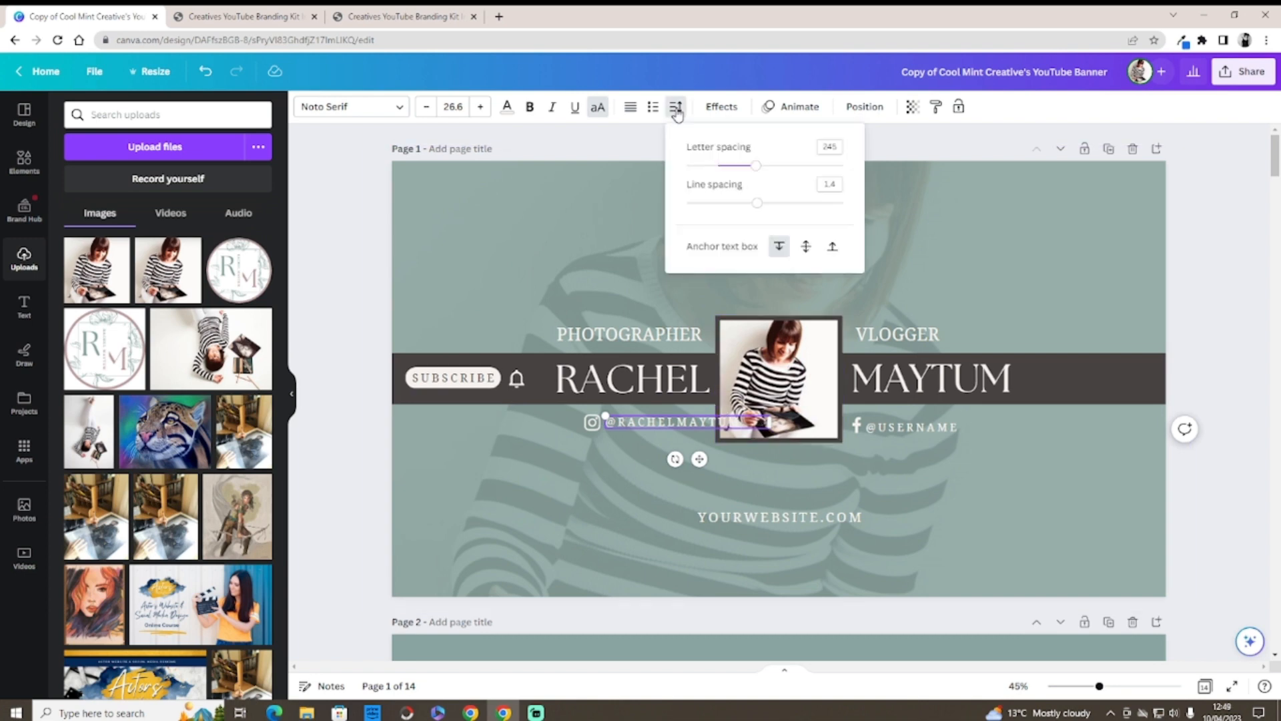
left_click_drag(756, 165, 726, 178)
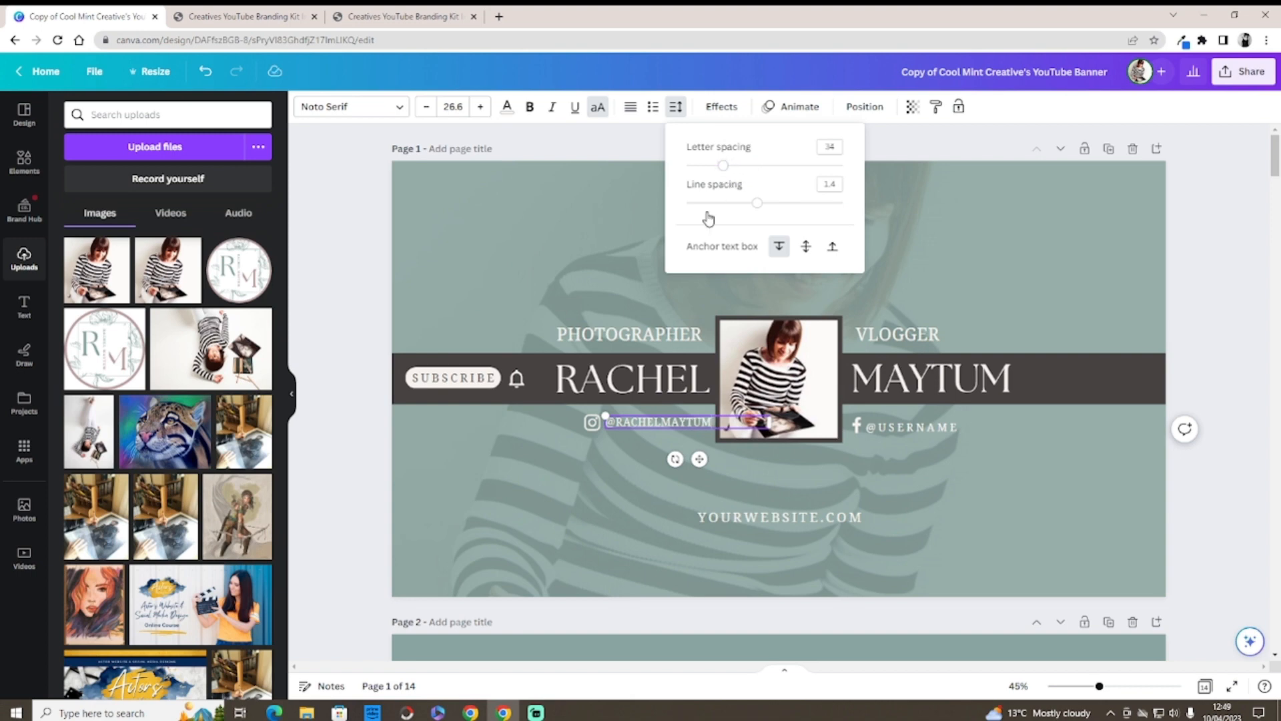
left_click(608, 297)
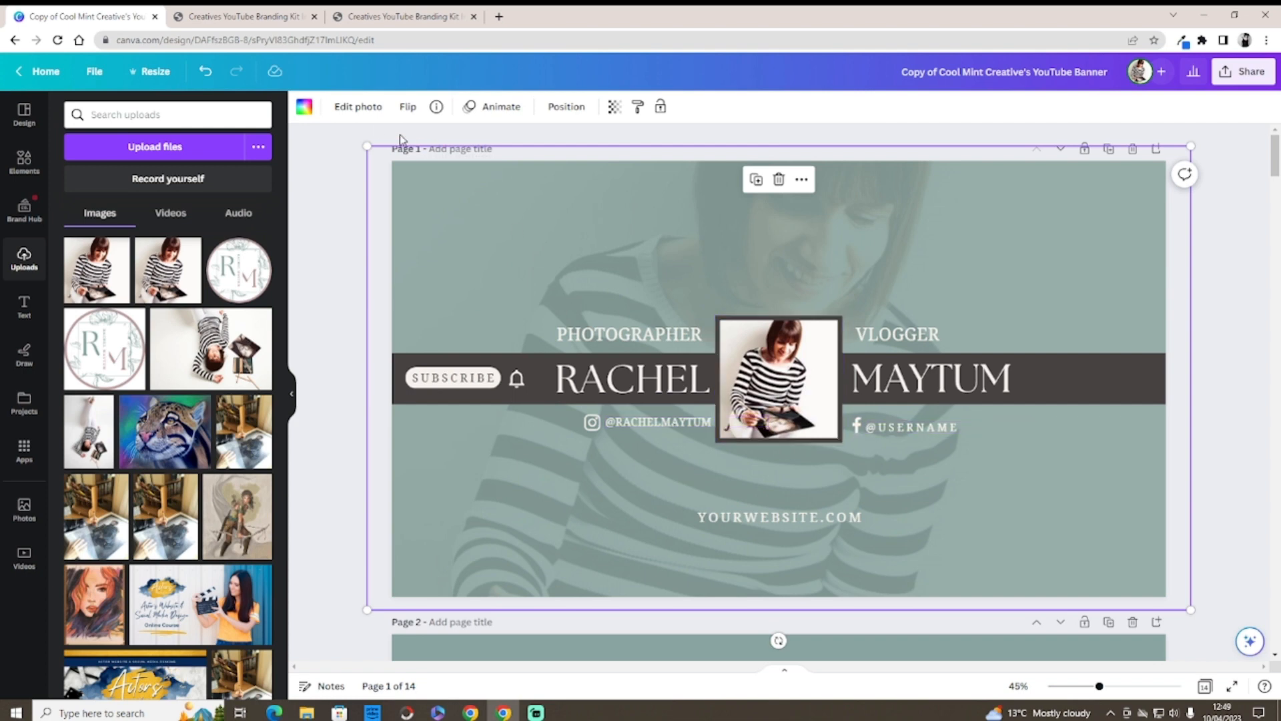
left_click(640, 421)
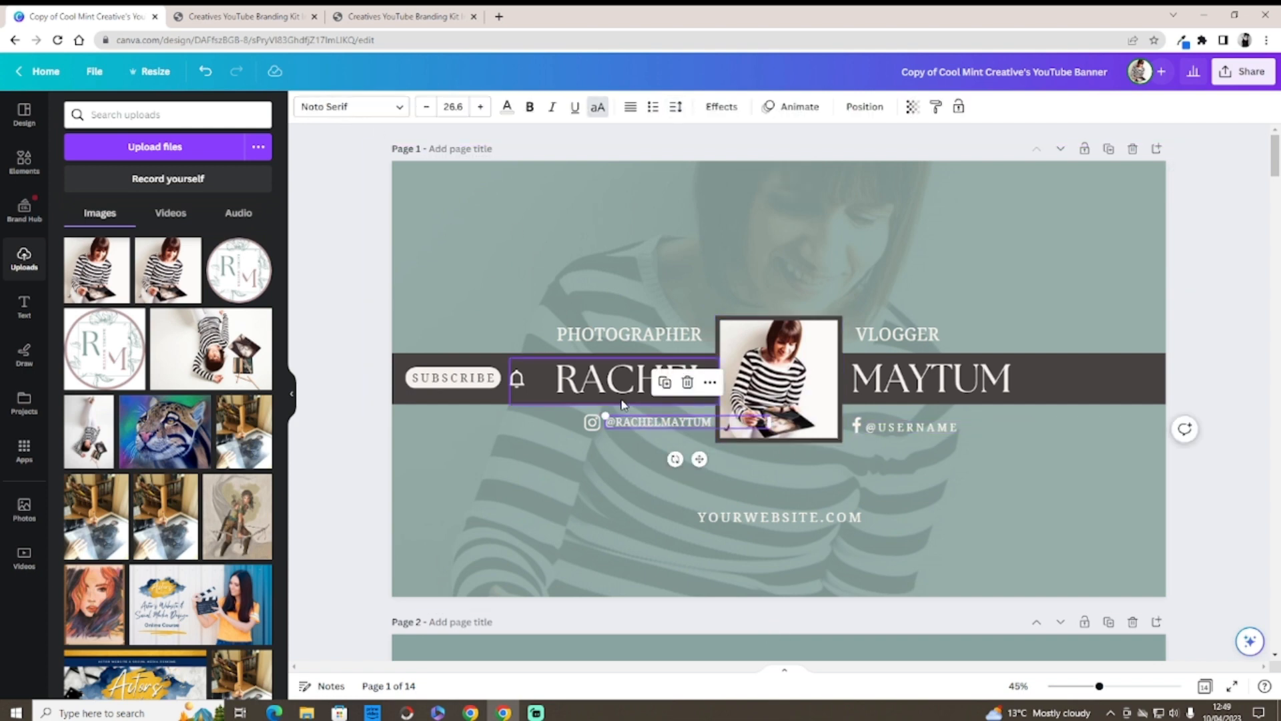
left_click(664, 383)
left_click_drag(665, 428, 915, 399)
left_click(920, 430)
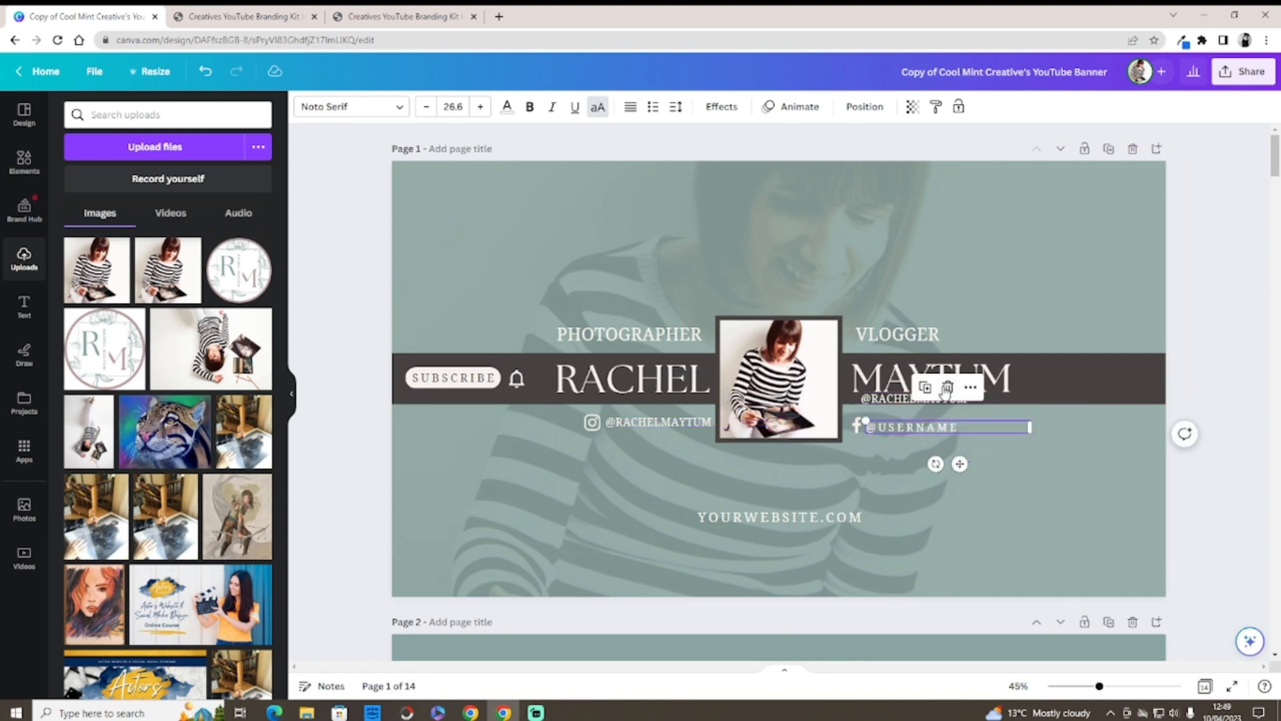
key("Delete")
left_click(914, 403)
left_click_drag(914, 404, 919, 427)
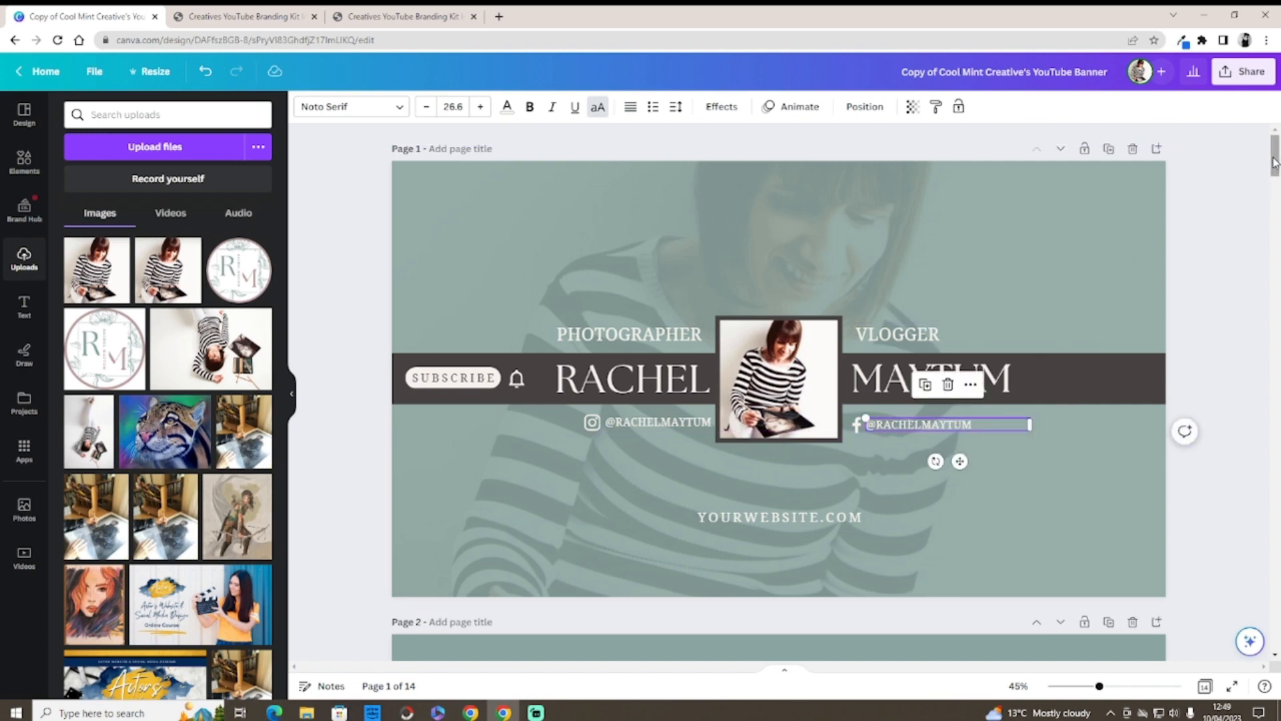
Step: Copy the TikTok icon from the social icons page
left_click_drag(1274, 169, 1263, 630)
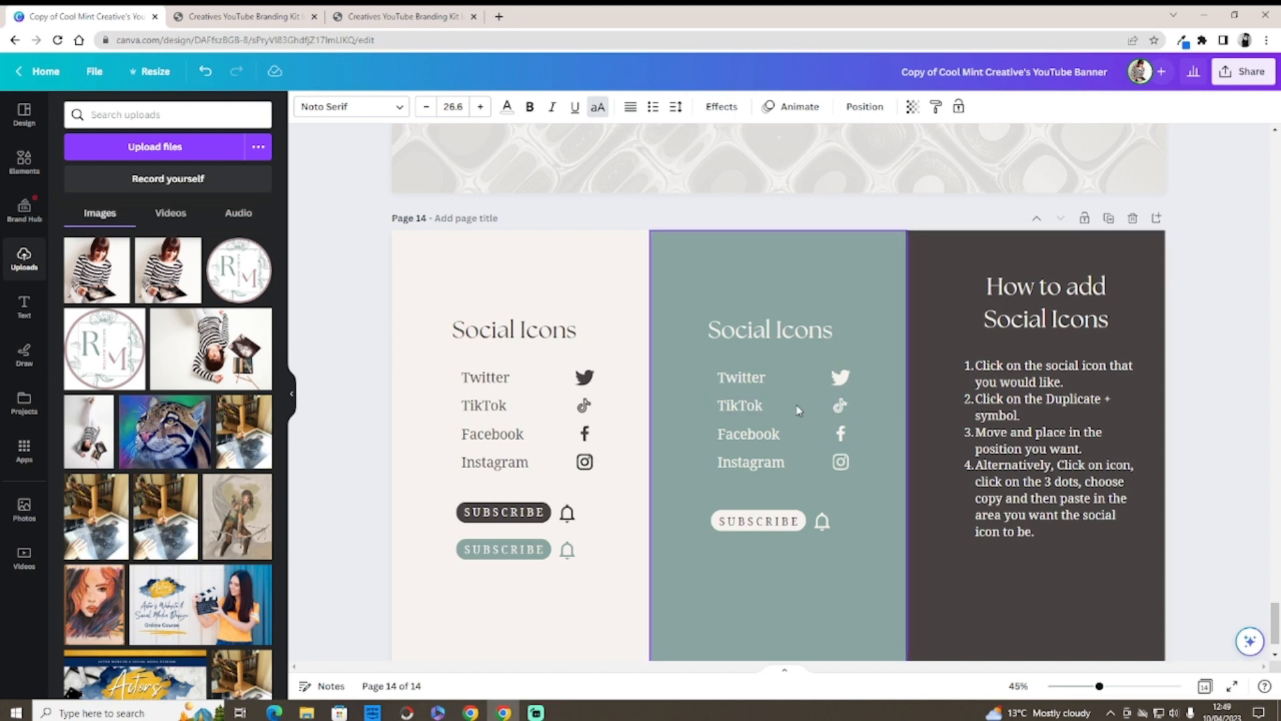
left_click(842, 409)
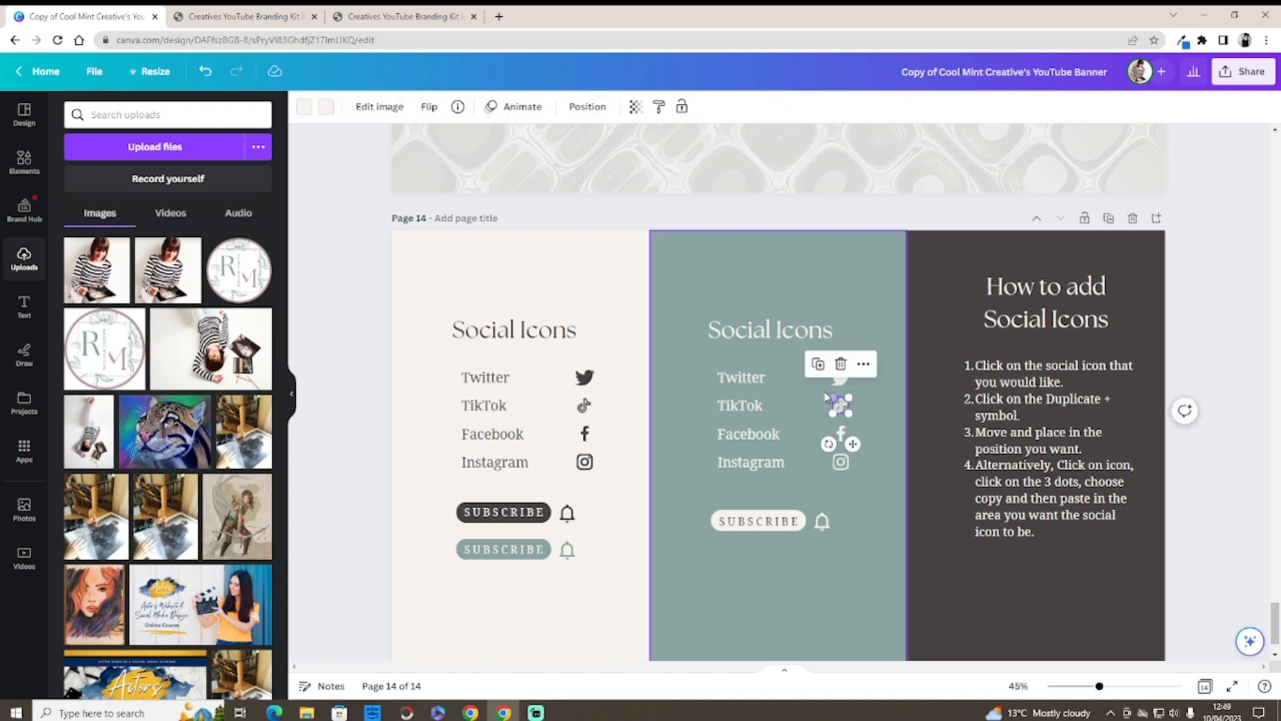
right_click(846, 409)
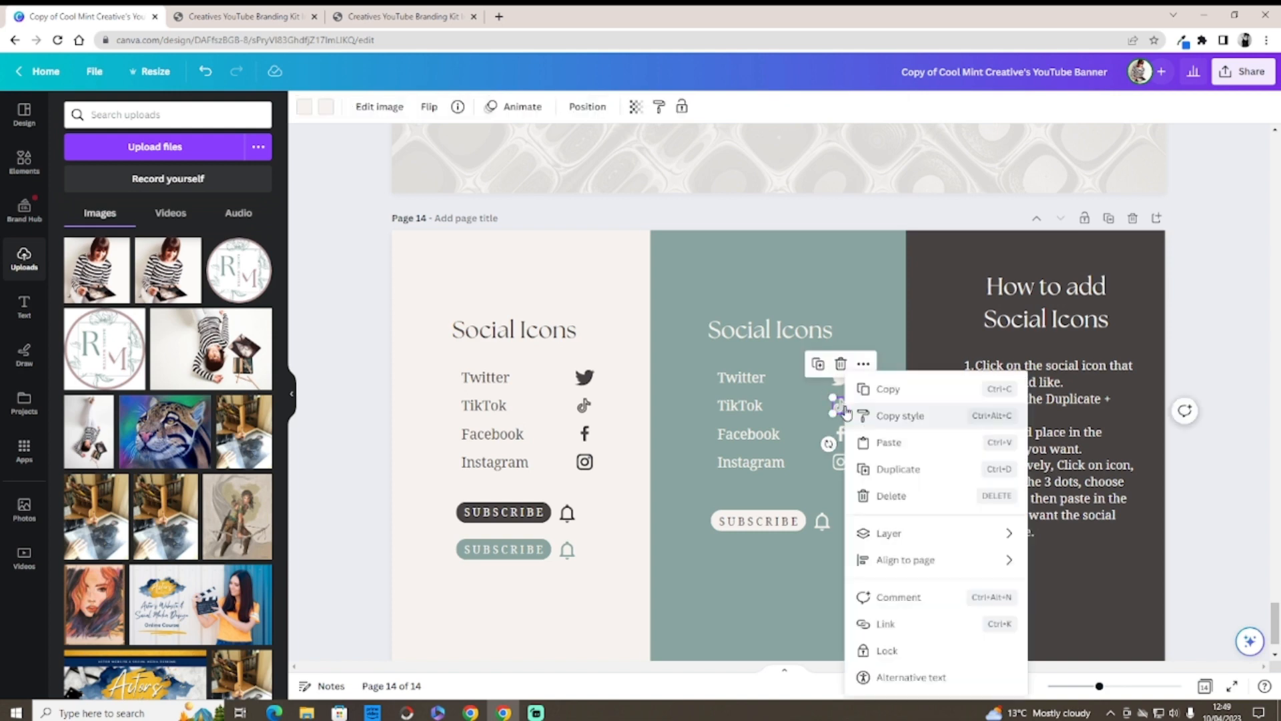
left_click(882, 387)
Step: Delete the banner's Facebook icon and paste the TikTok icon beside the right-hand handle
left_click_drag(1257, 439, 1249, 160)
right_click(1250, 165)
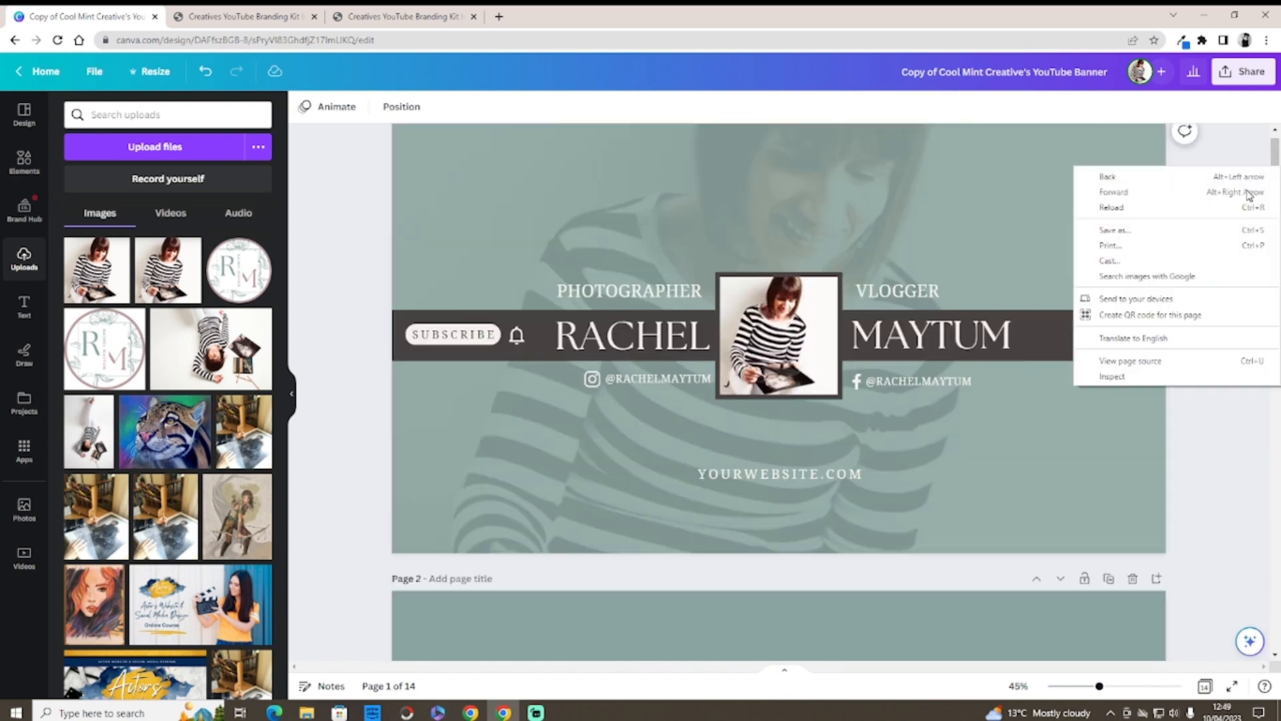
left_click(856, 385)
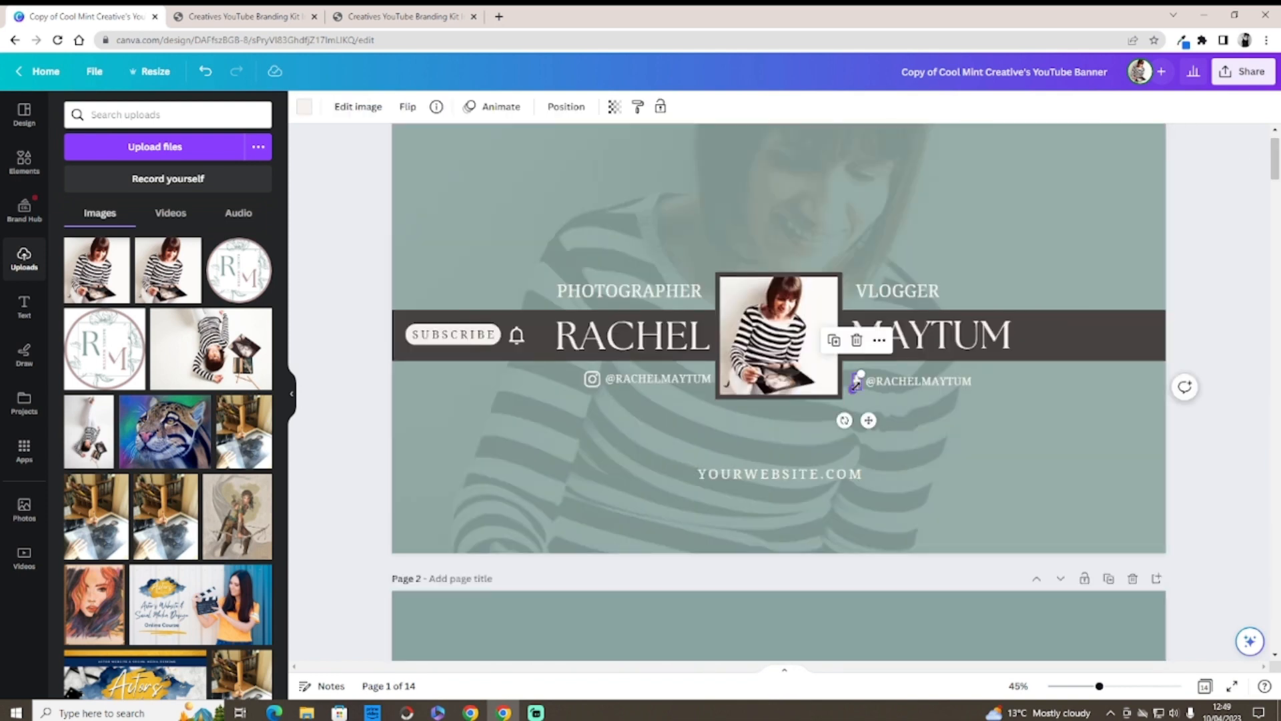
left_click(857, 339)
right_click(856, 384)
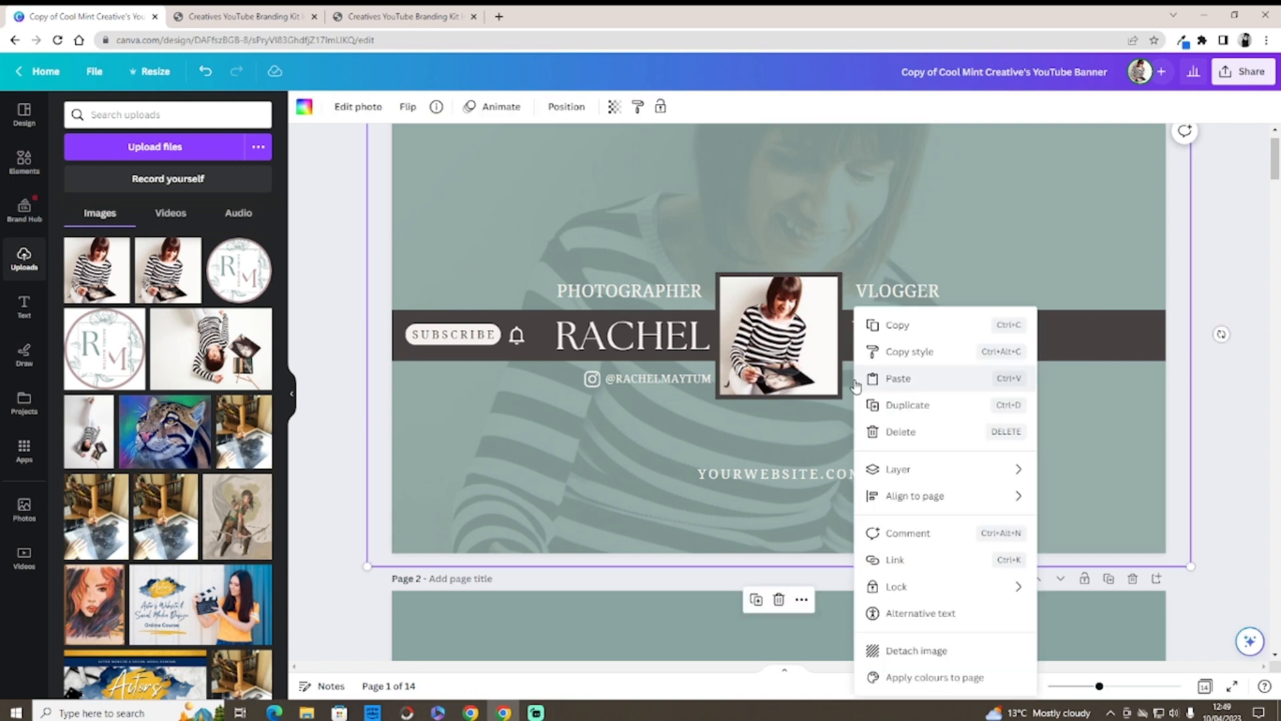
left_click(887, 378)
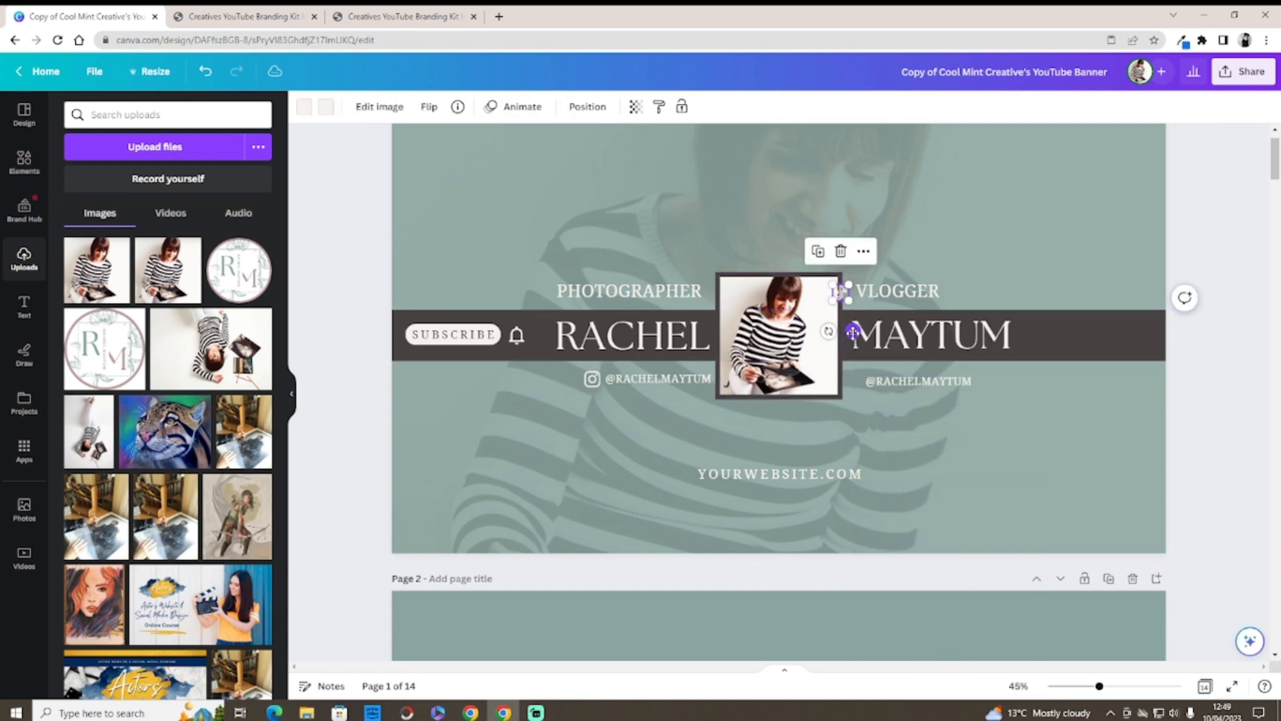
left_click_drag(853, 332, 855, 330)
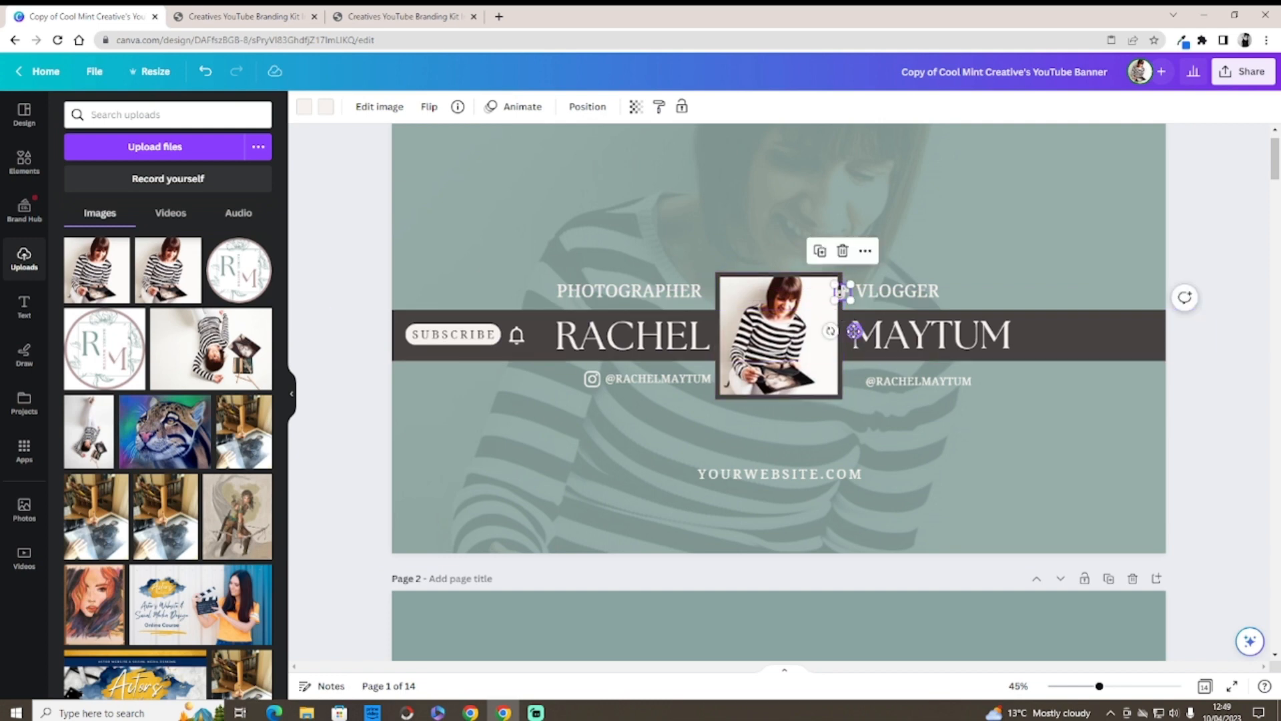
left_click_drag(855, 330, 870, 418)
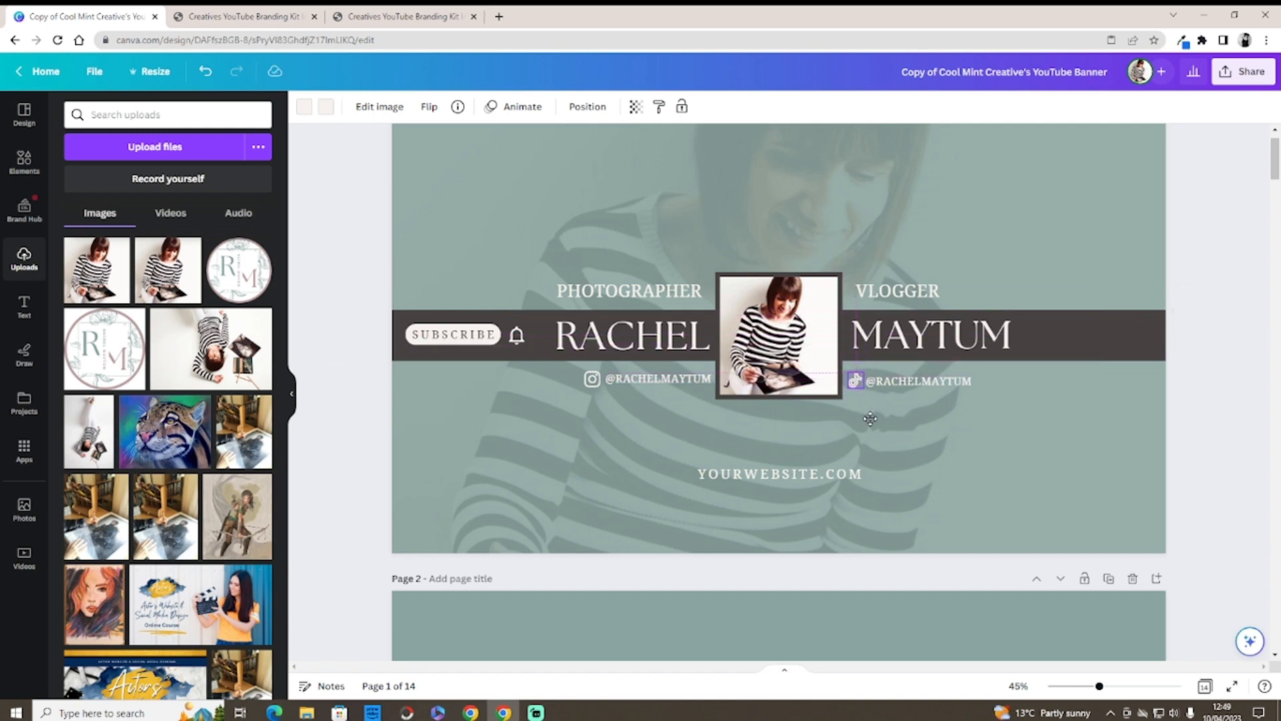
left_click(953, 437)
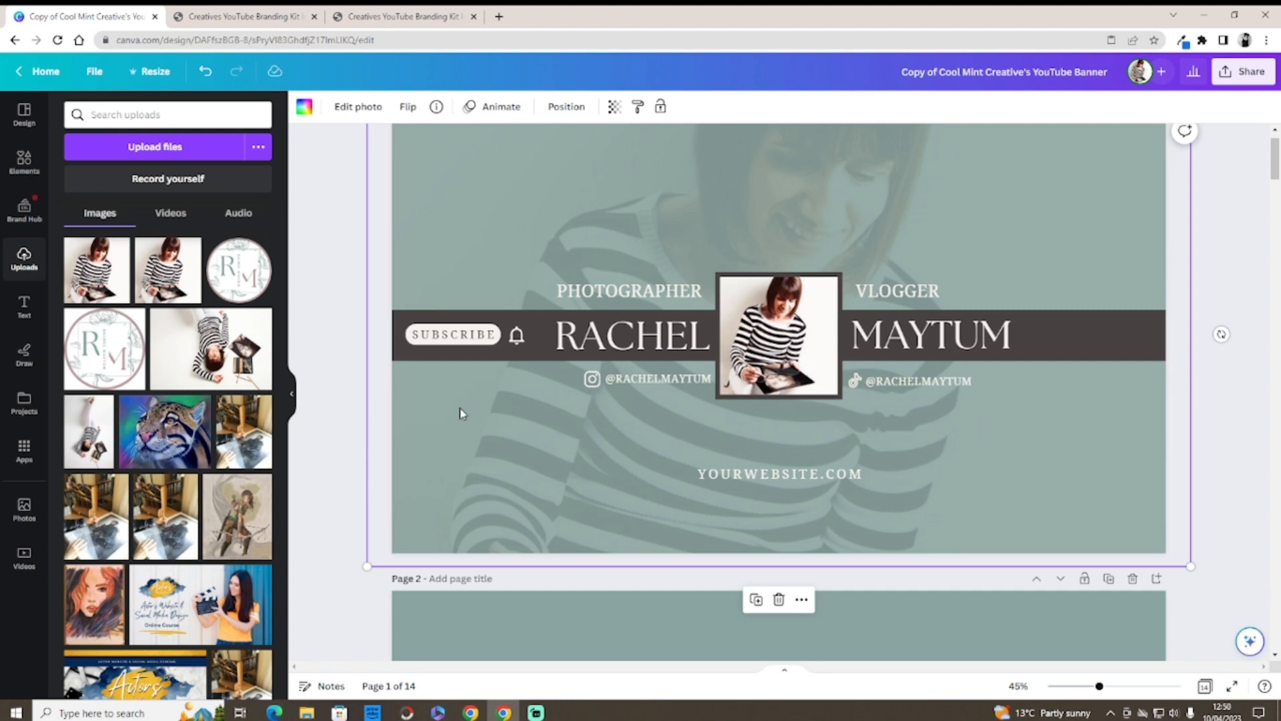
Step: Search Elements for 'Pinter' and add the black Pinterest logo graphic to the banner
left_click(24, 162)
left_click(126, 115)
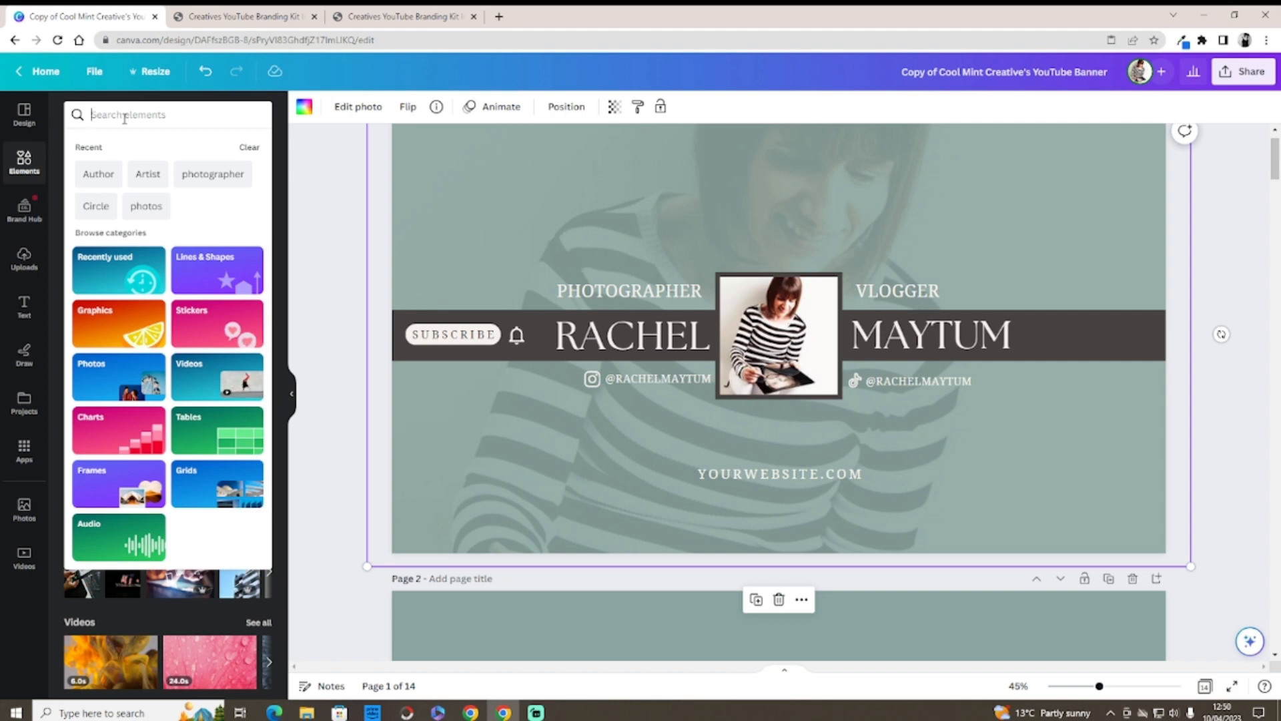
type("P")
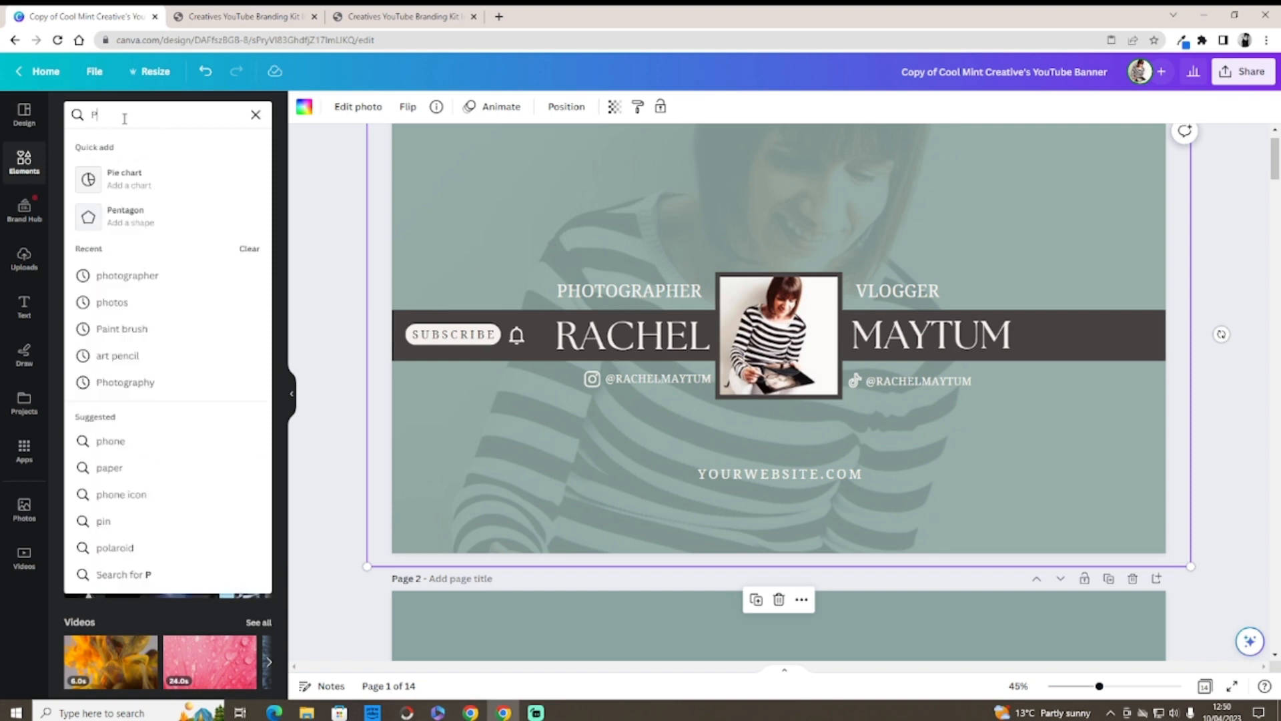
type("in")
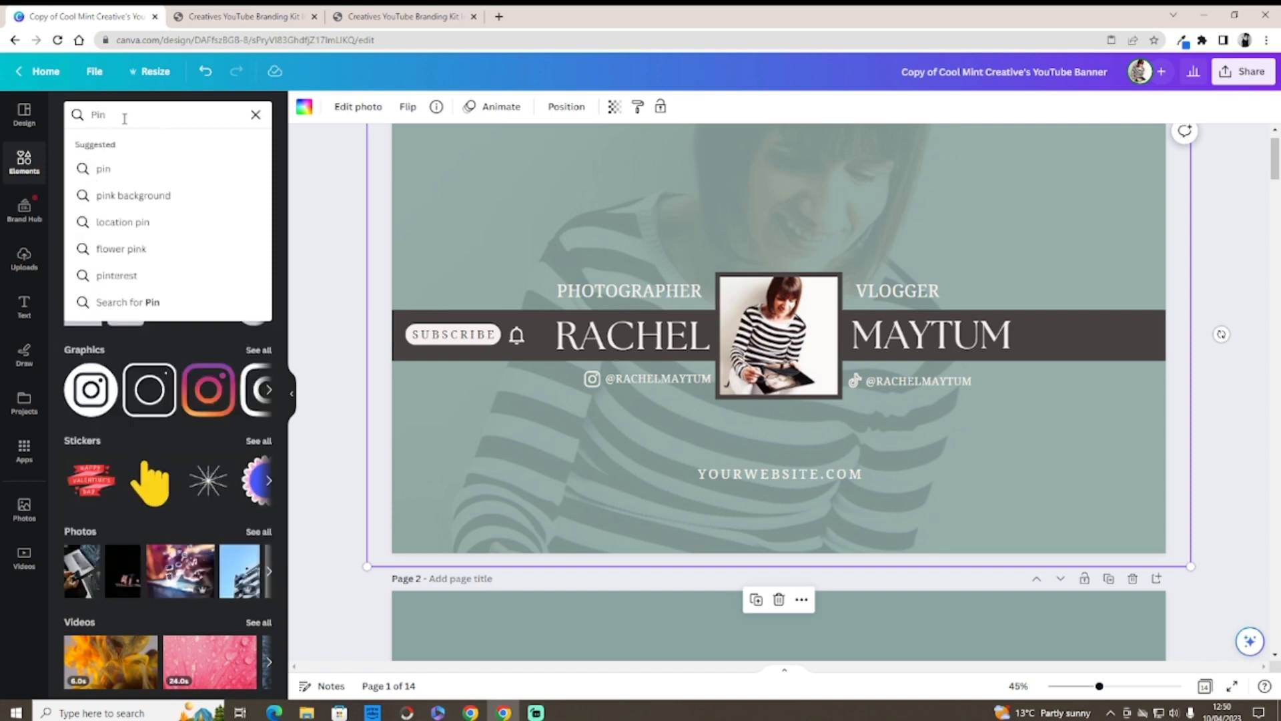
type("ter")
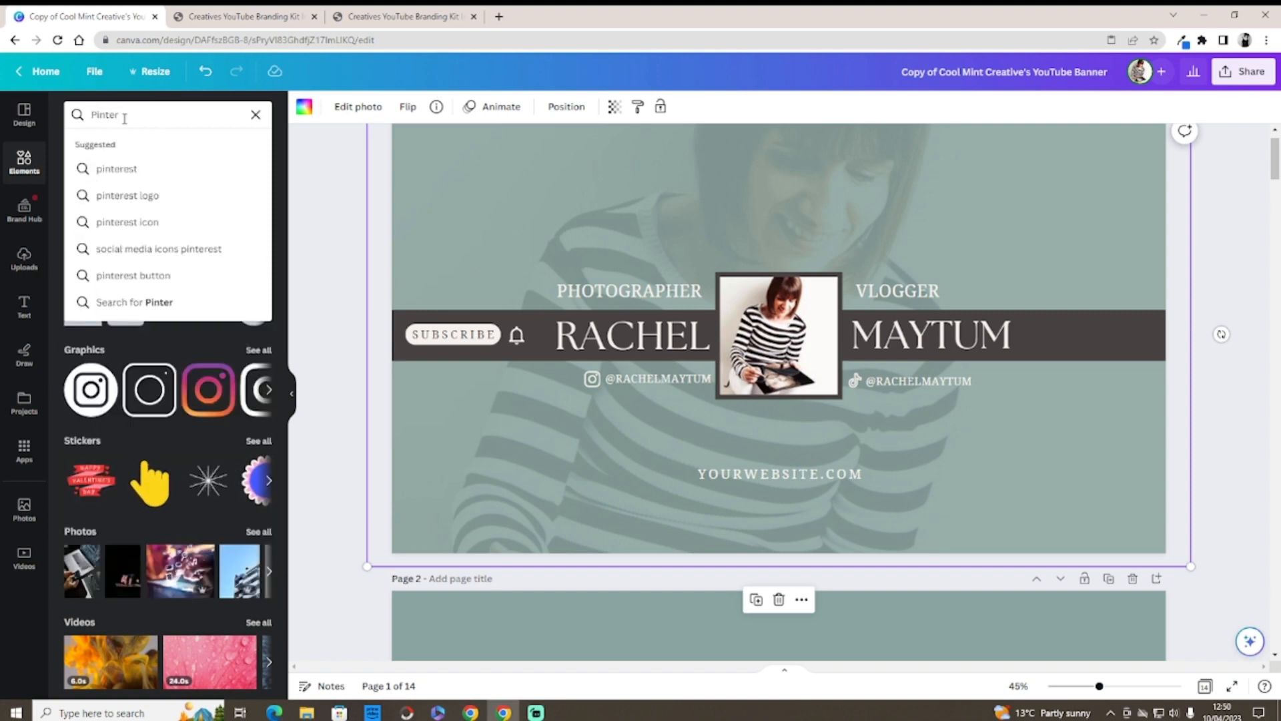
left_click(124, 197)
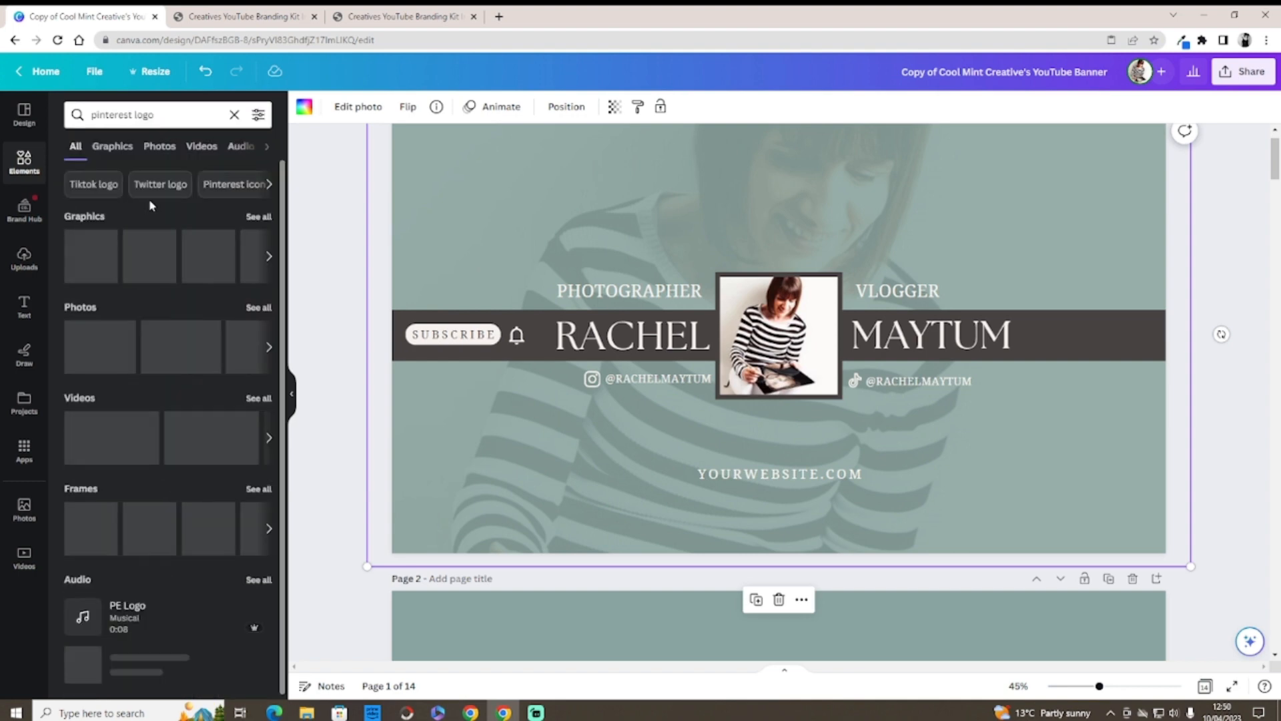
left_click(258, 217)
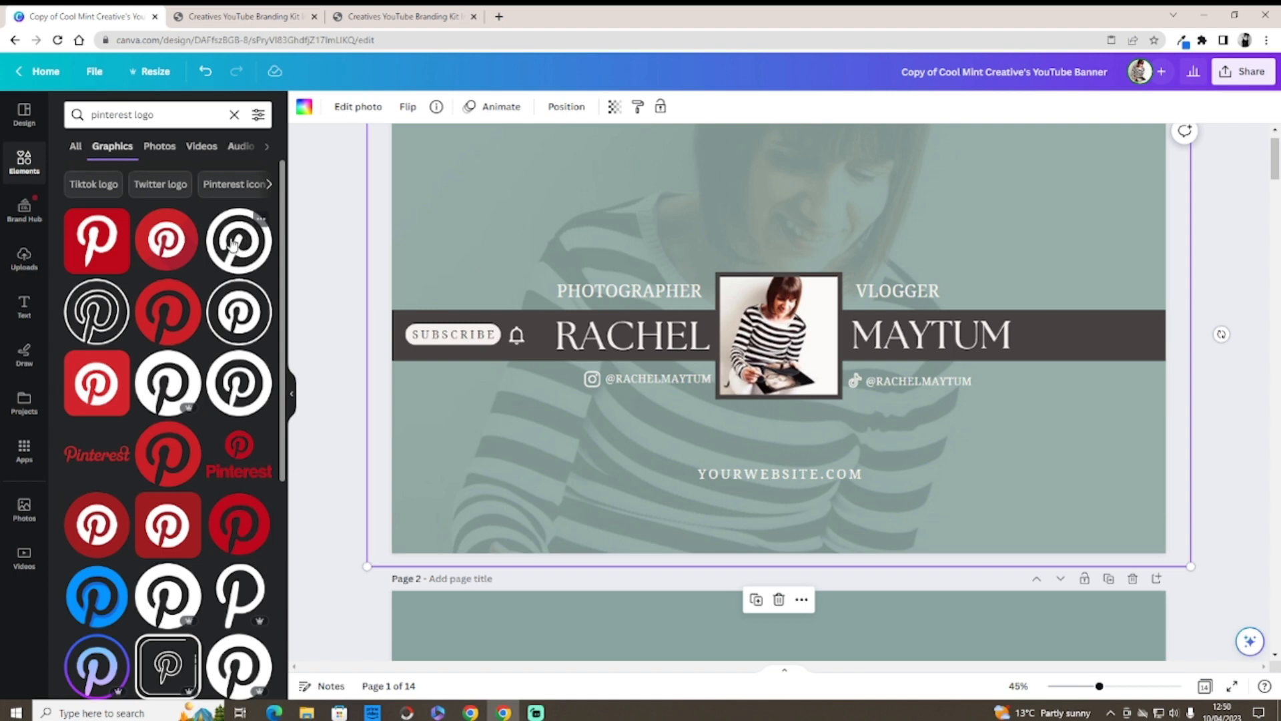
left_click(233, 243)
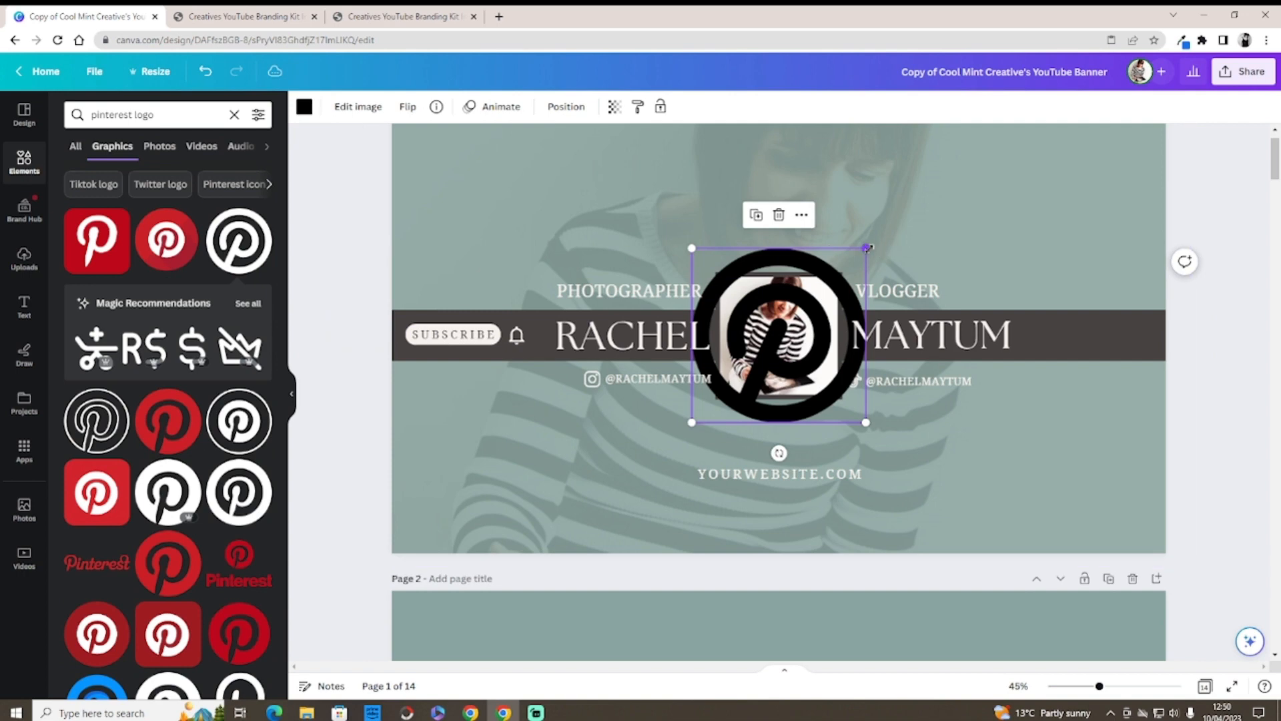
Step: Shrink the Pinterest logo to 56 by 56 and recolour it off-white
left_click_drag(854, 264, 866, 438)
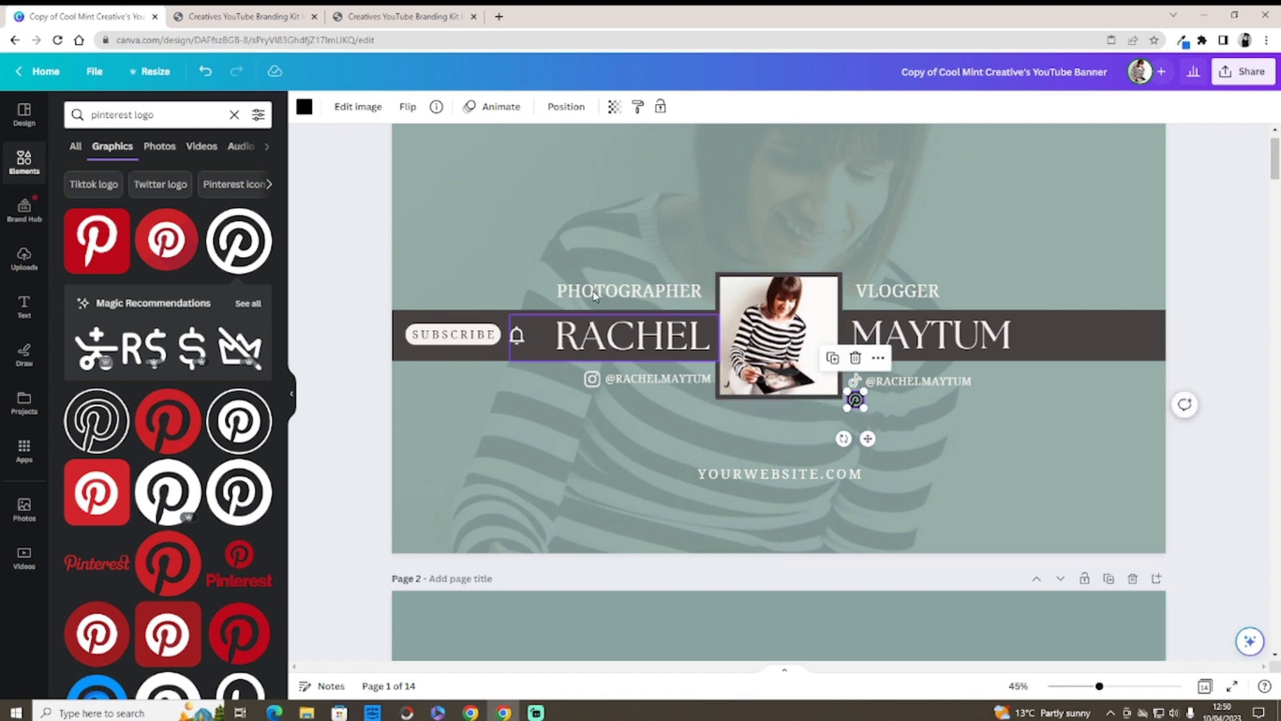
left_click(304, 108)
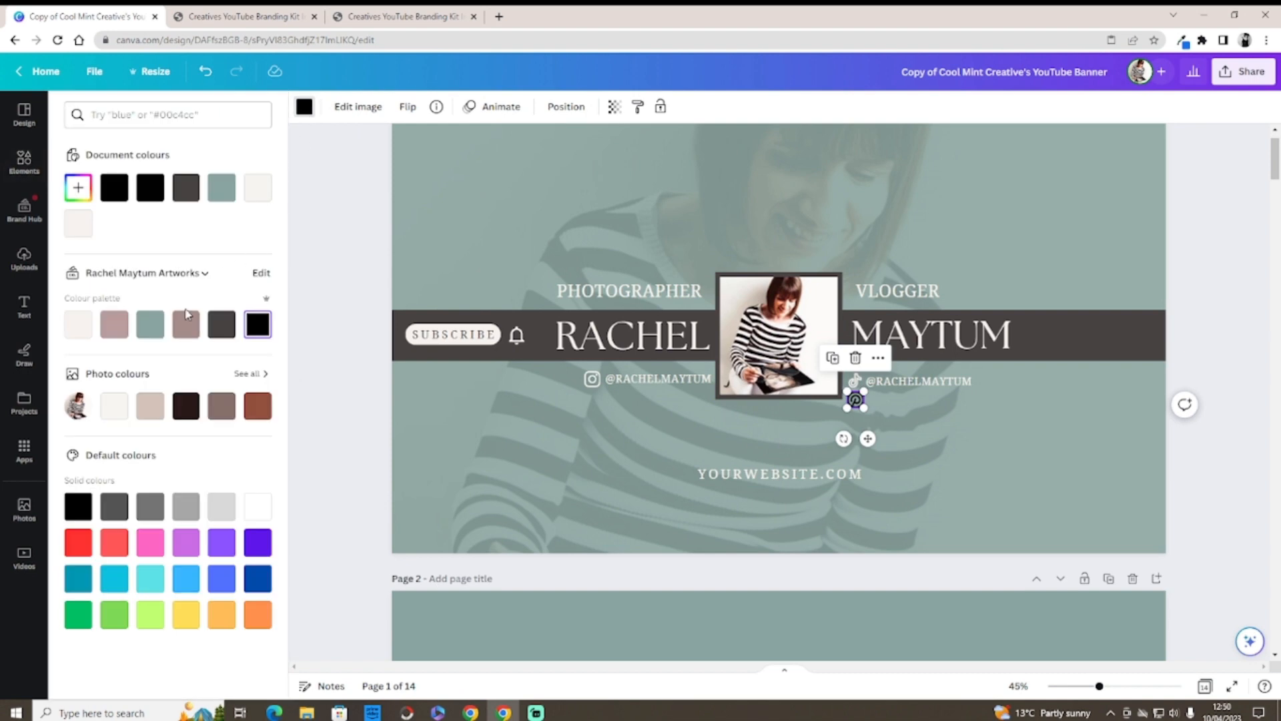
left_click(259, 507)
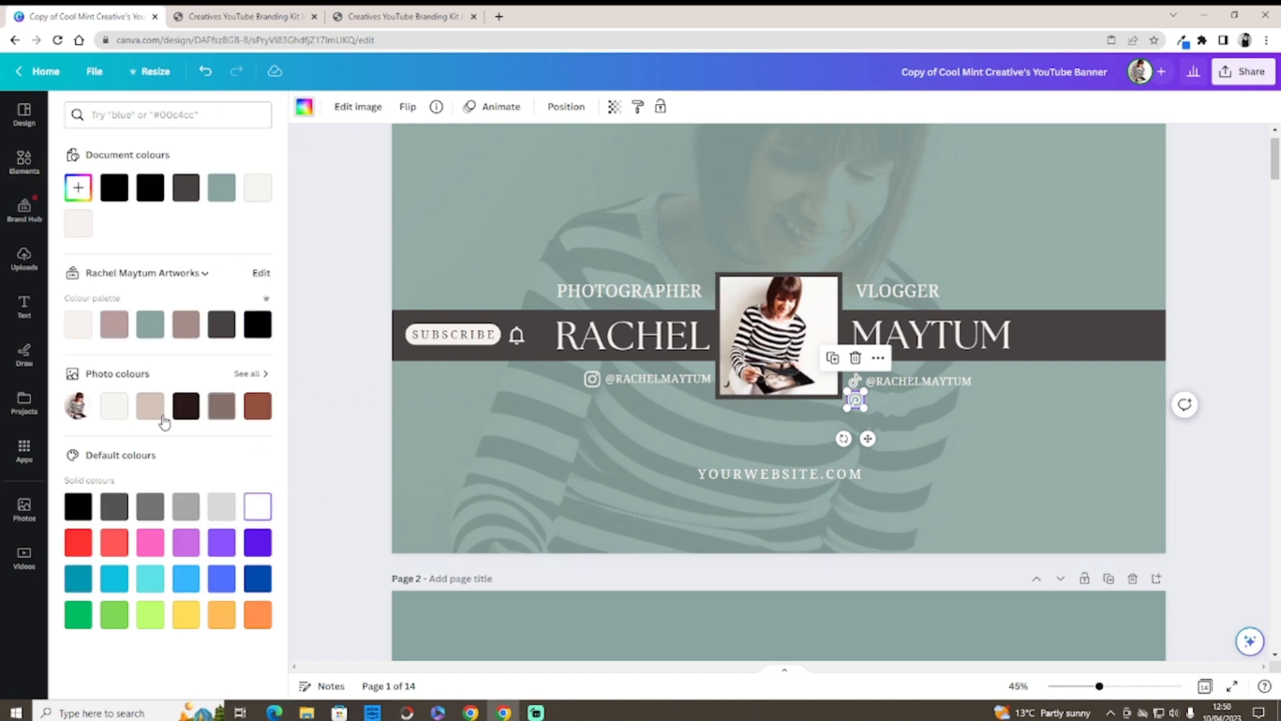
left_click(81, 329)
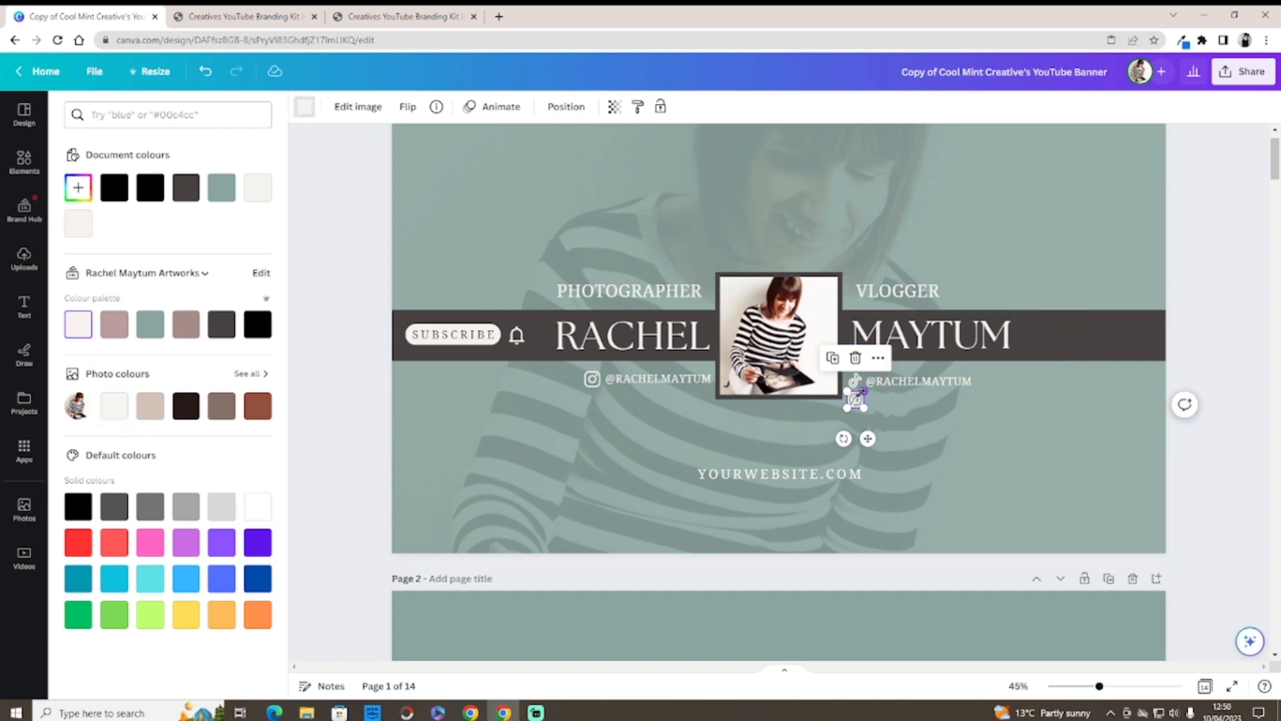
left_click_drag(864, 391, 857, 381)
Step: Delete the TikTok icon, then undo repeatedly to revert all the Pinterest and TikTok changes
left_click(855, 382)
left_click(855, 341)
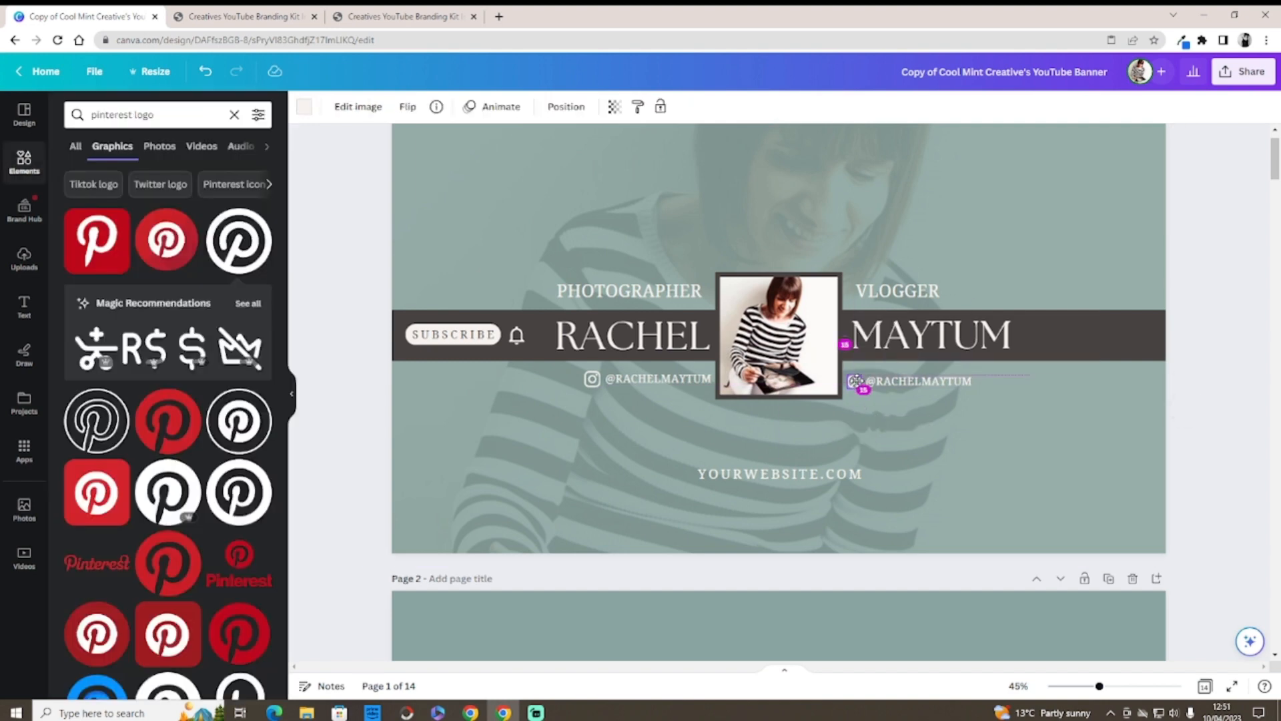
left_click(945, 418)
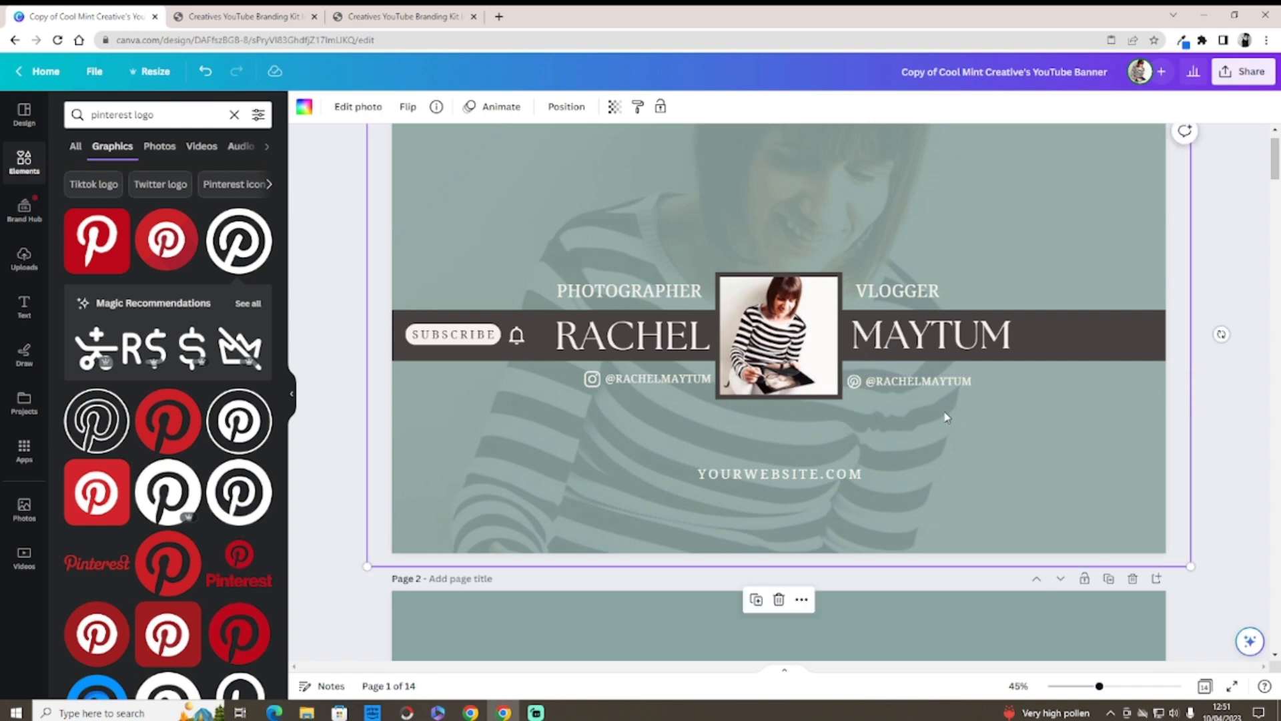
left_click(857, 384)
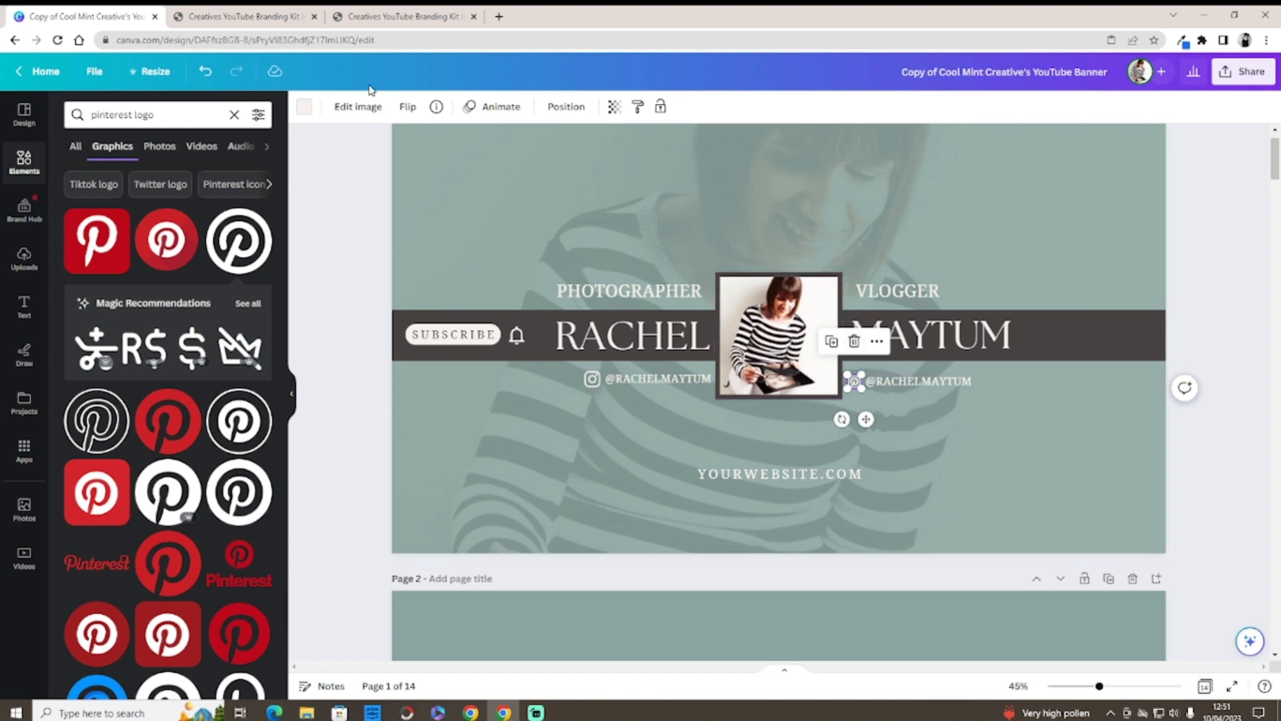
left_click(206, 72)
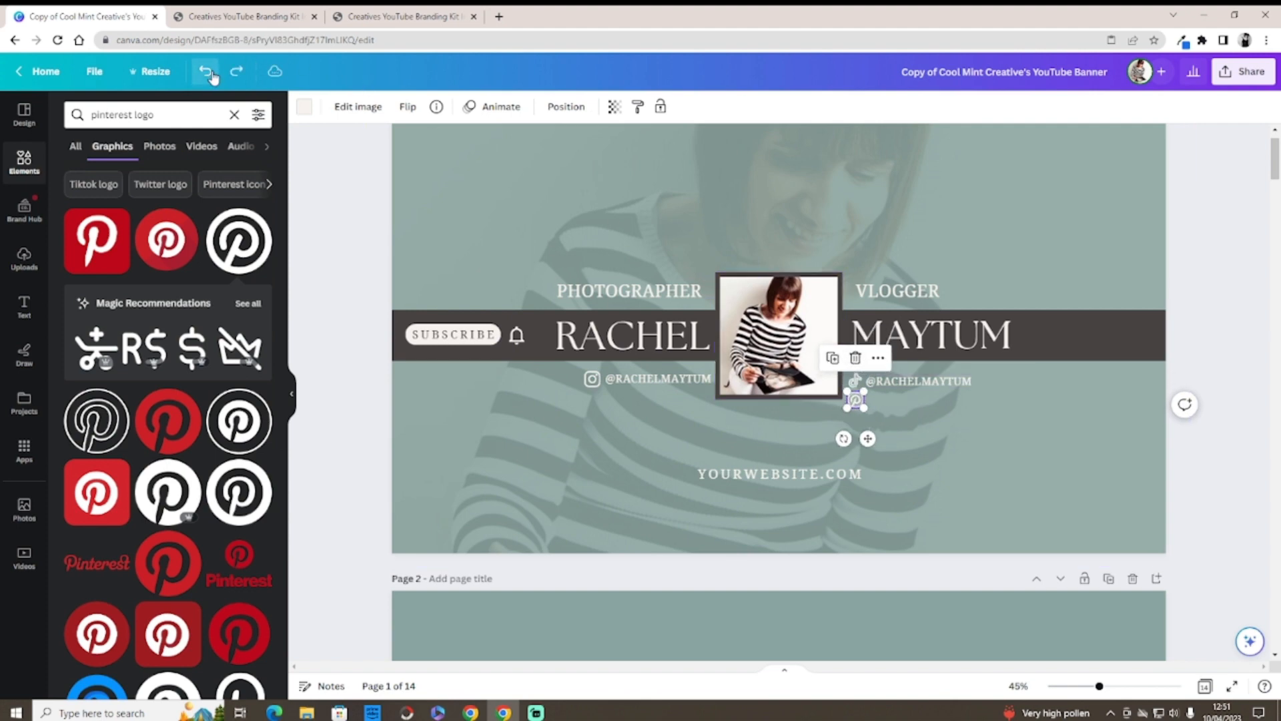
left_click(206, 71)
left_click(211, 74)
left_click(211, 74)
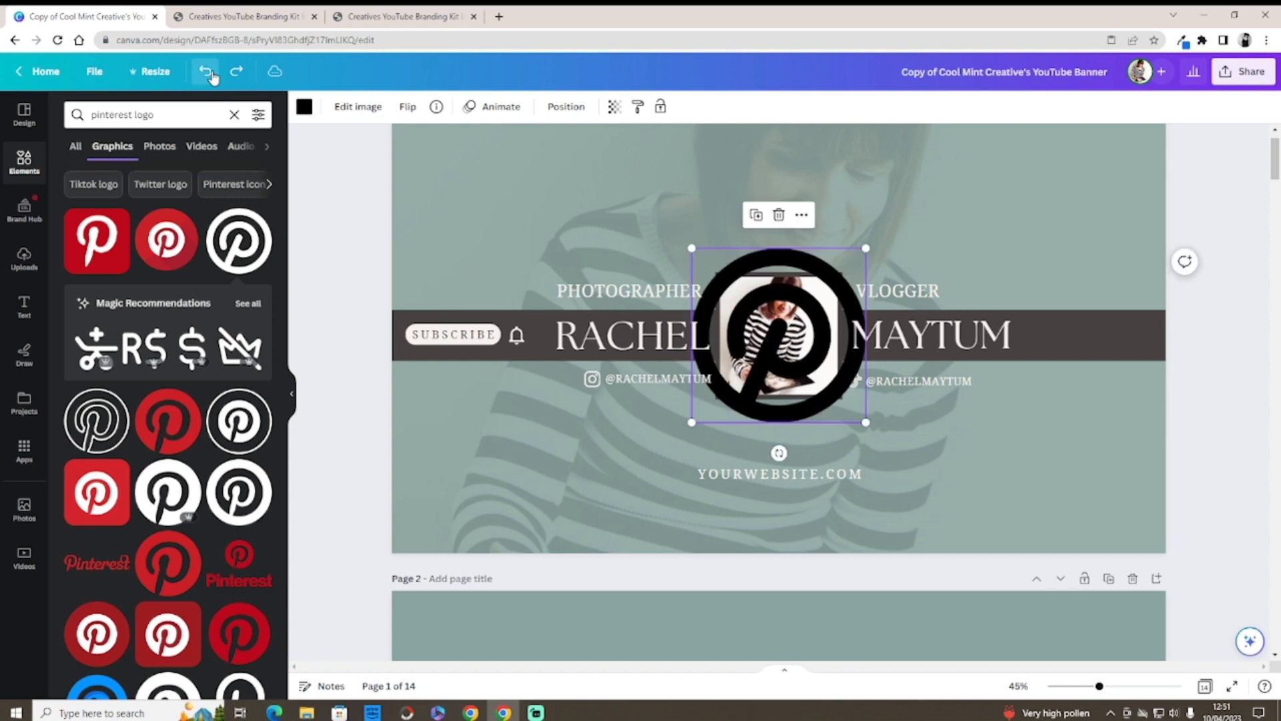
left_click(211, 74)
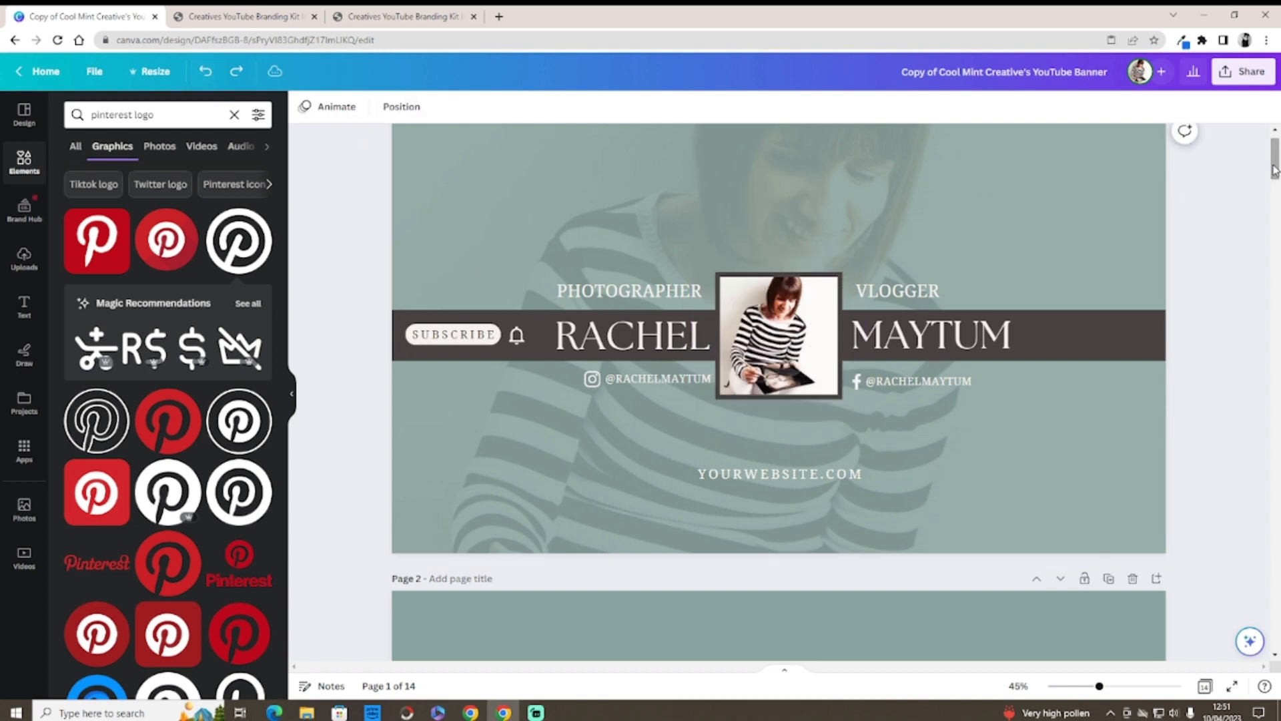
Step: Replace the YOURWEBSITE placeholder with the creator's website name
scroll(1275, 170, "down", 2)
left_click(812, 384)
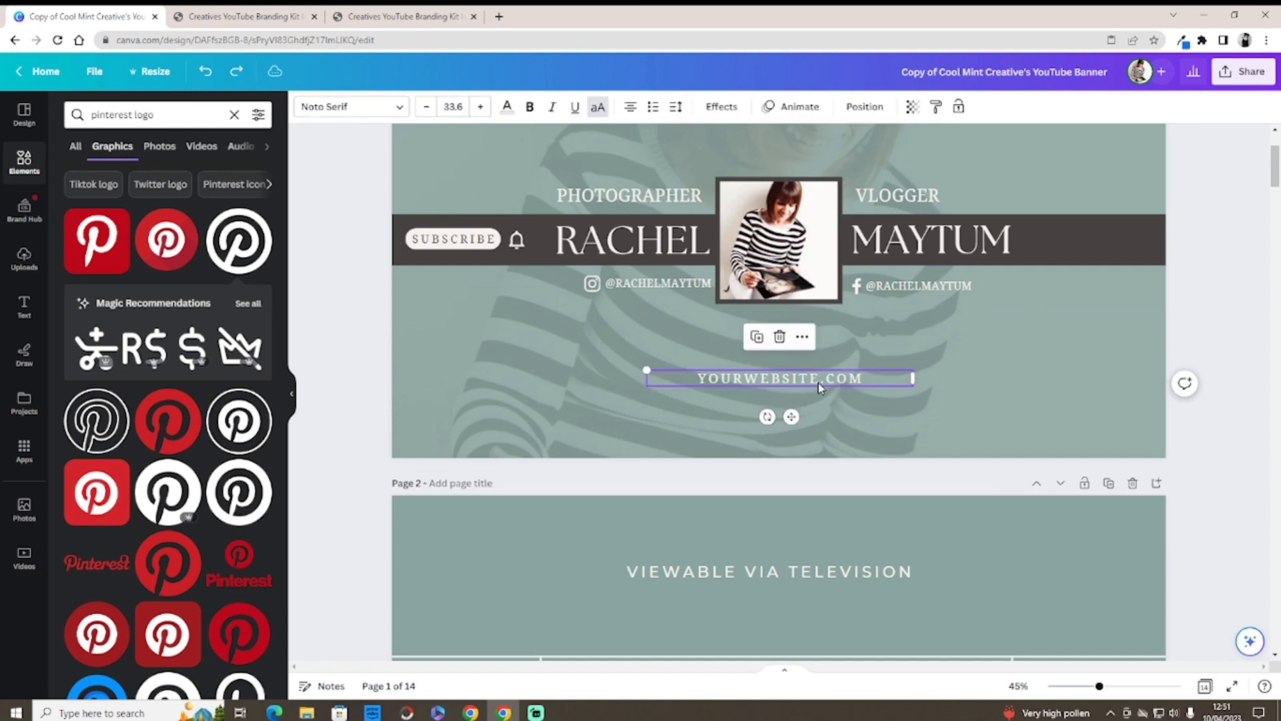
double_click(740, 385)
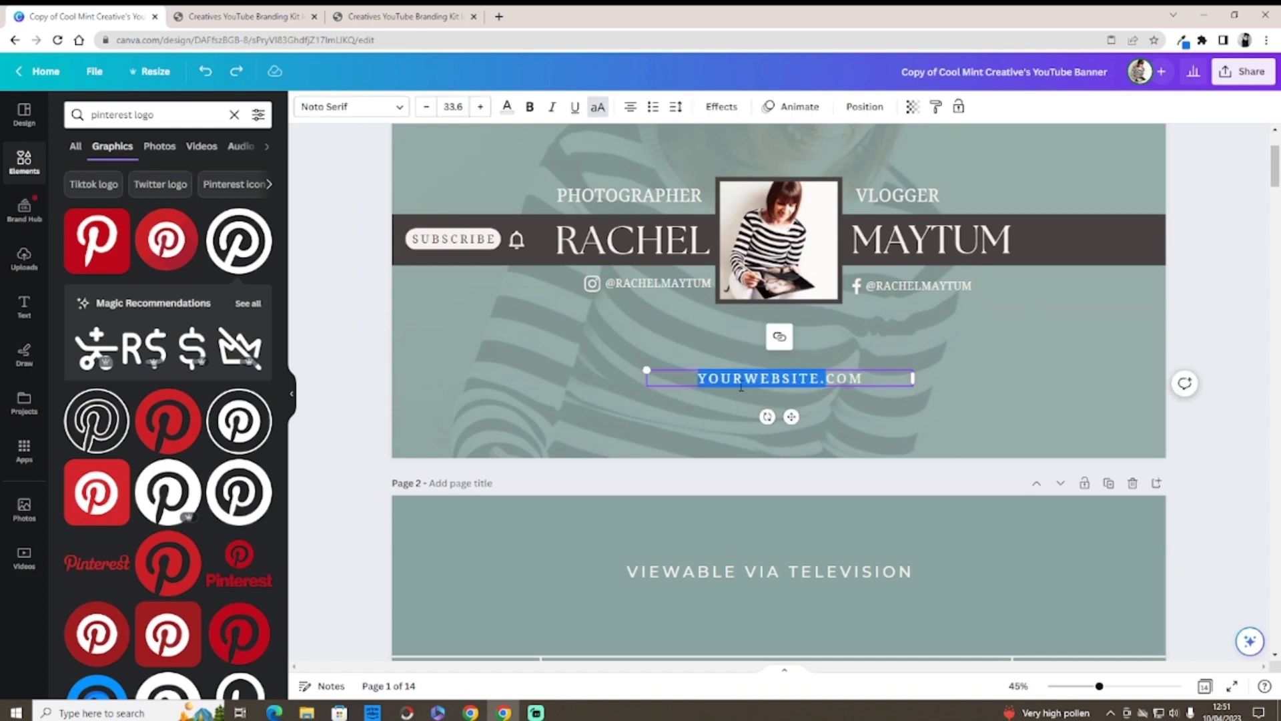
key("BackSpace")
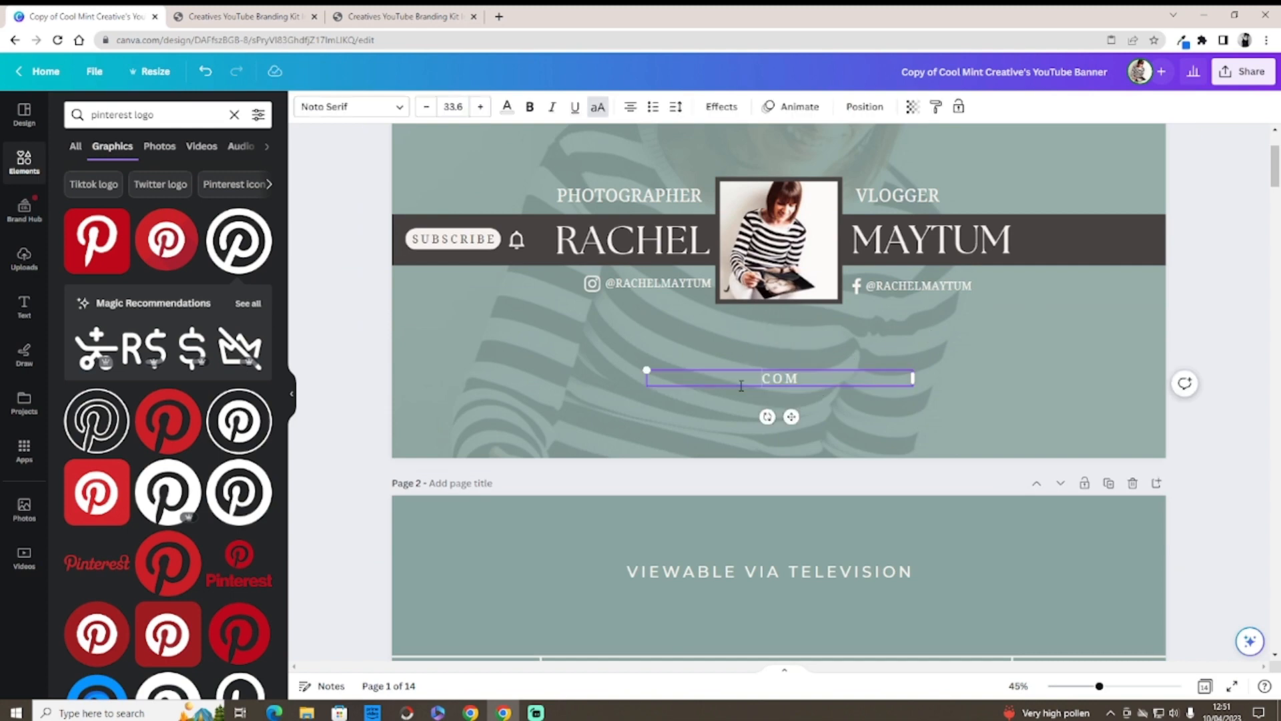
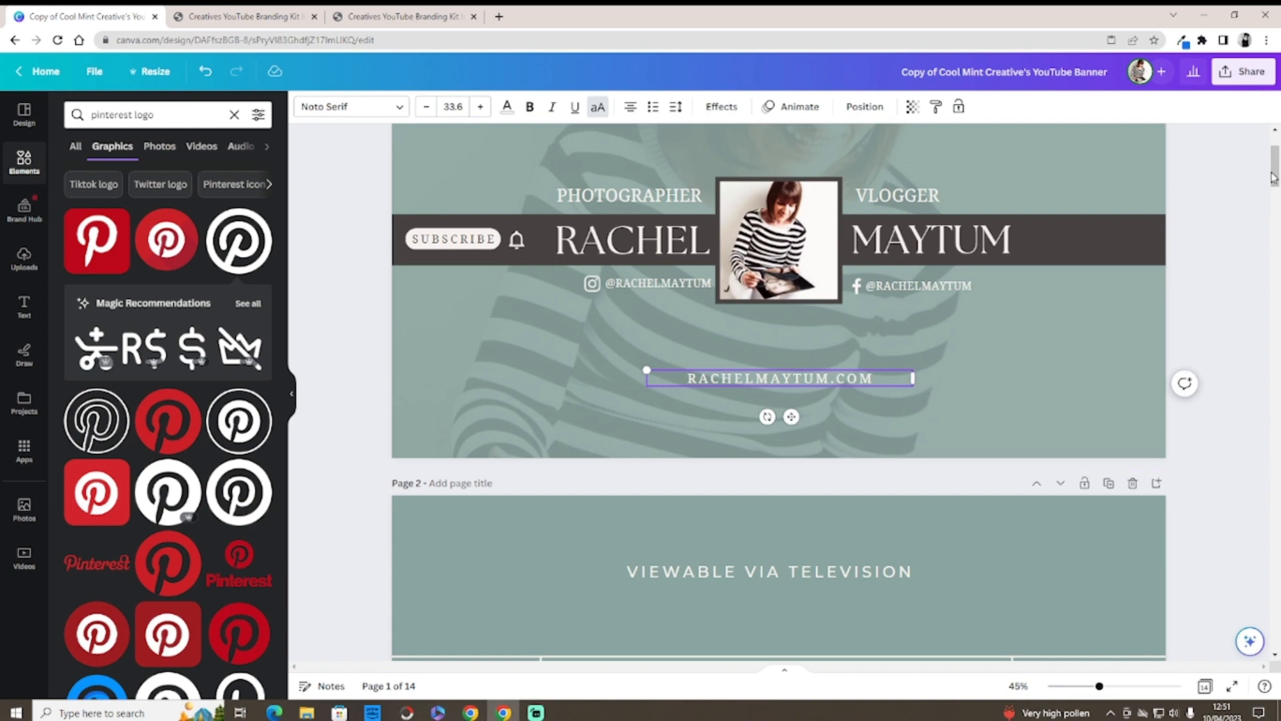
Step: Delete VLOGGER and place the web address right of the photo with letter spacing 0
scroll(1273, 177, "up", 3)
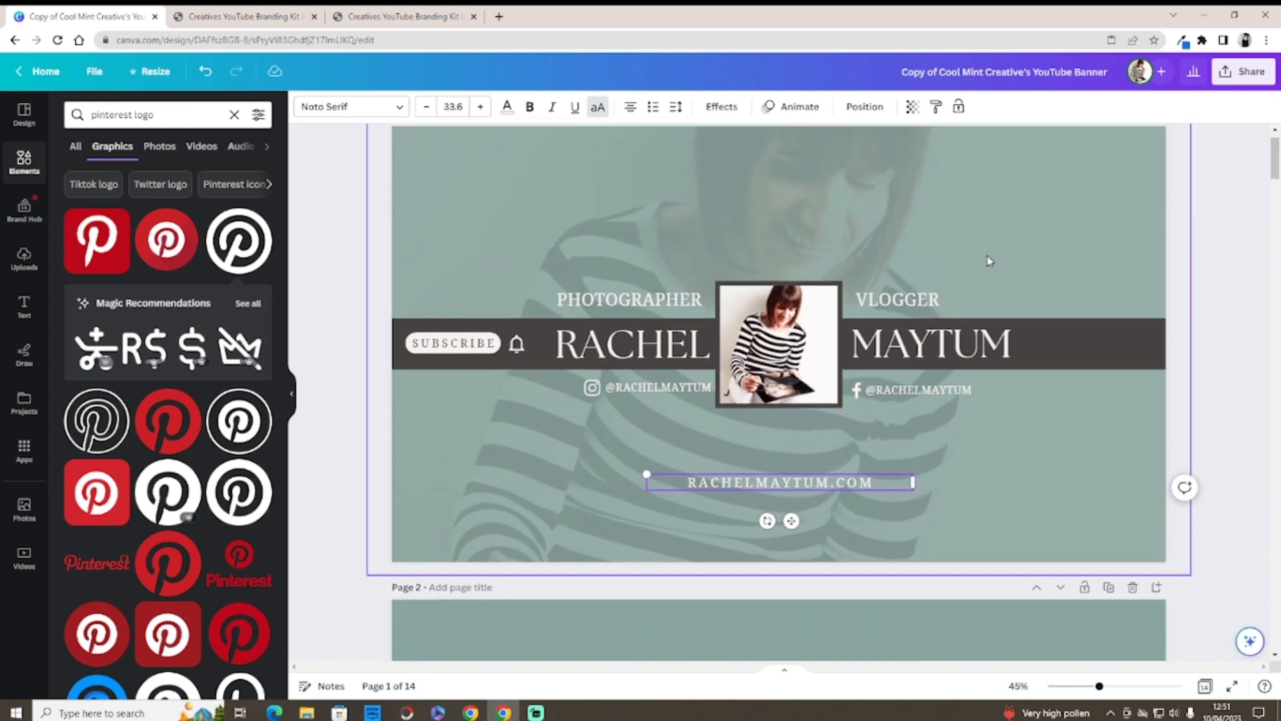
left_click(934, 296)
left_click(979, 260)
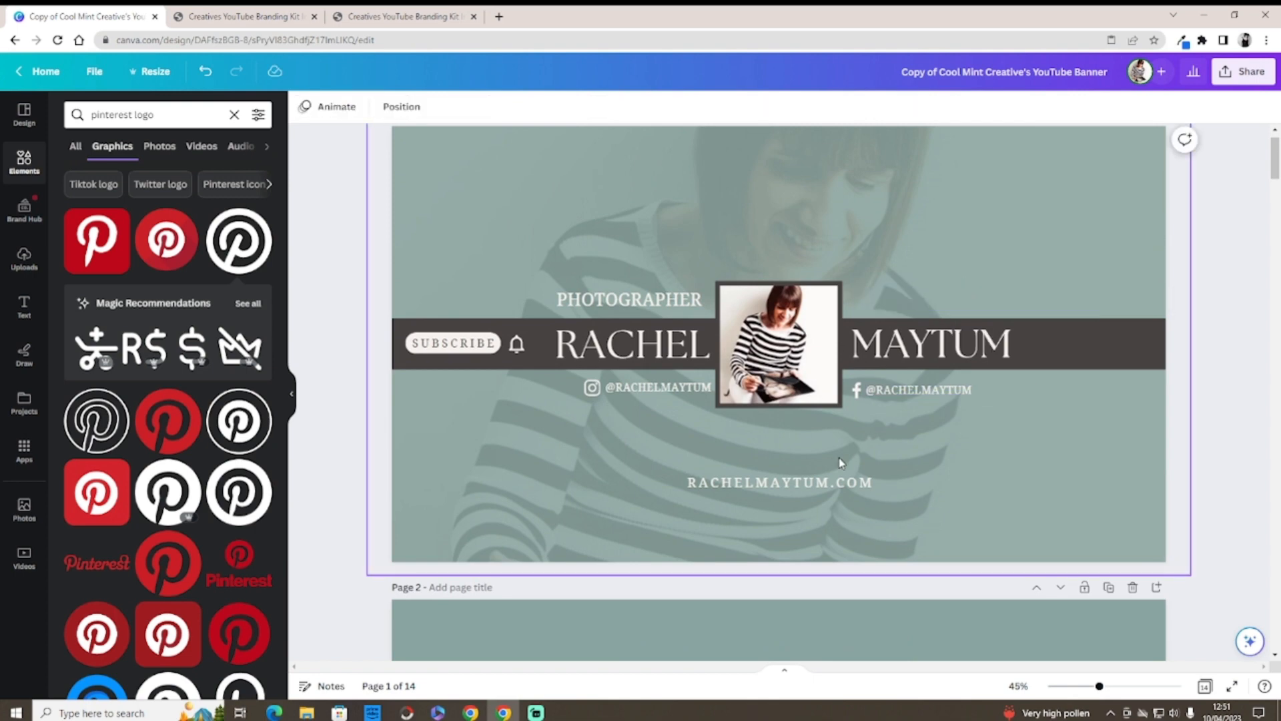
left_click_drag(810, 482, 982, 298)
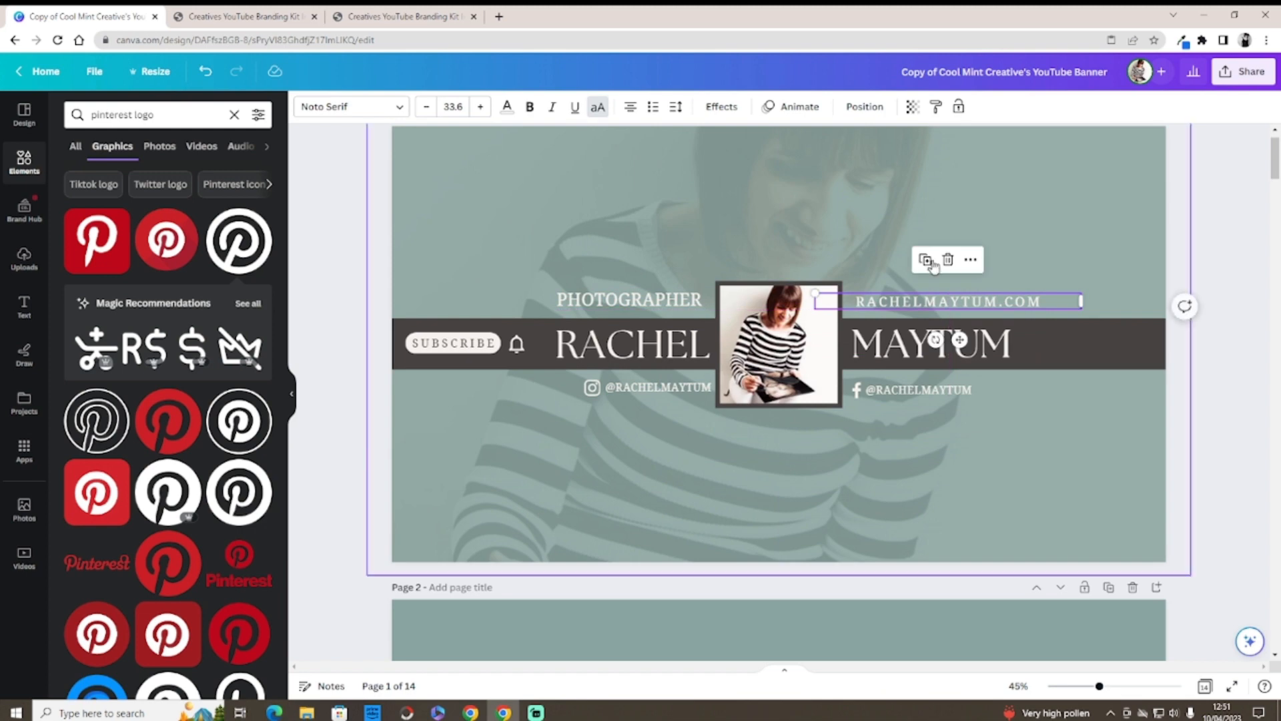
left_click(684, 112)
left_click_drag(742, 167, 717, 169)
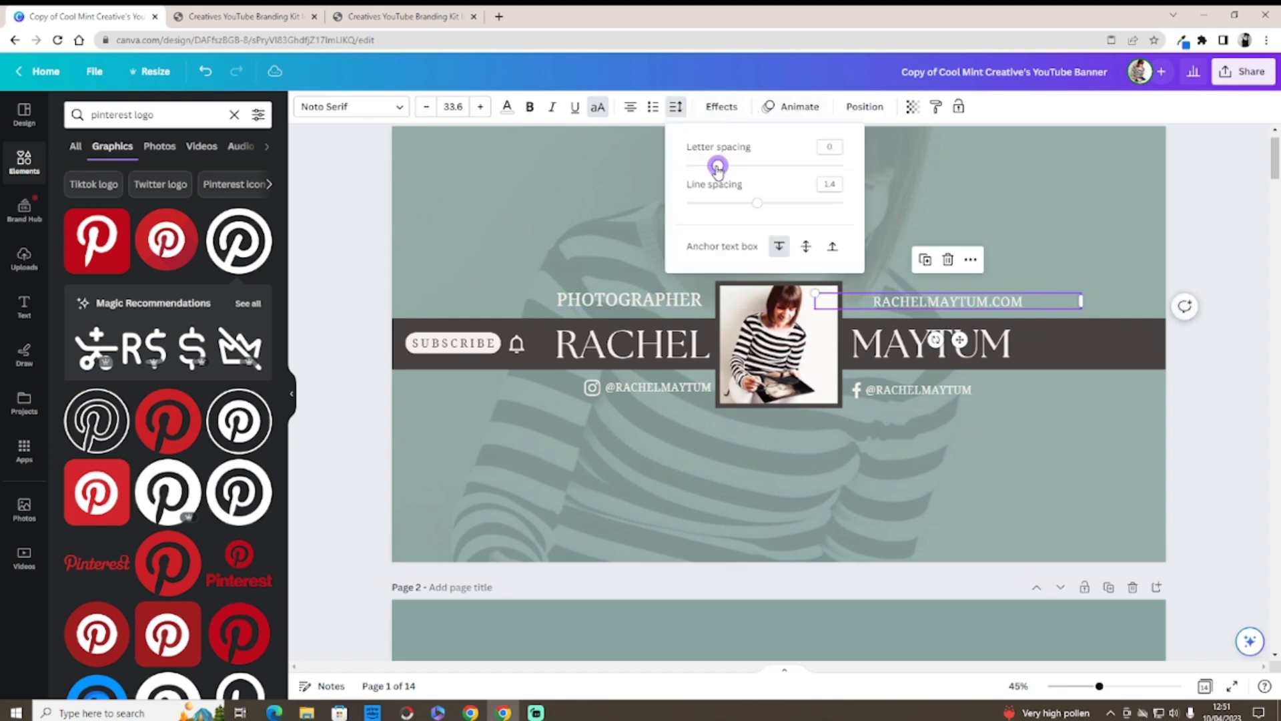
left_click_drag(940, 304, 920, 303)
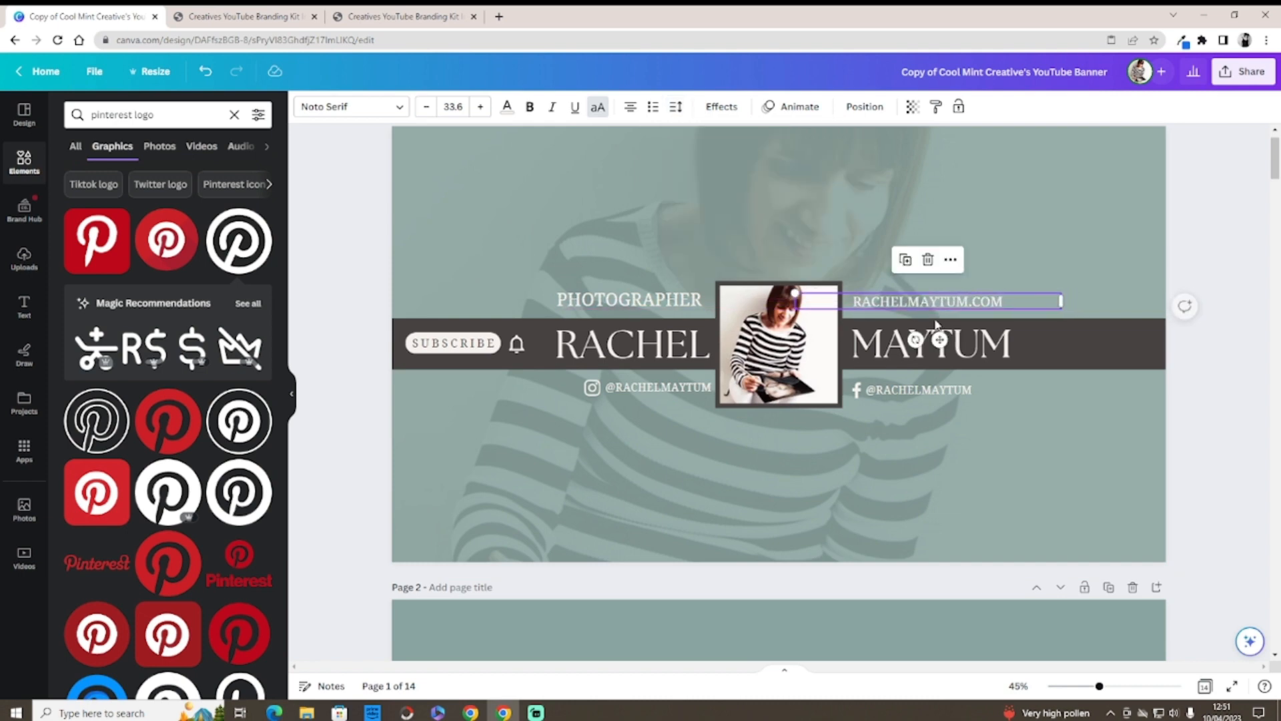
left_click(958, 474)
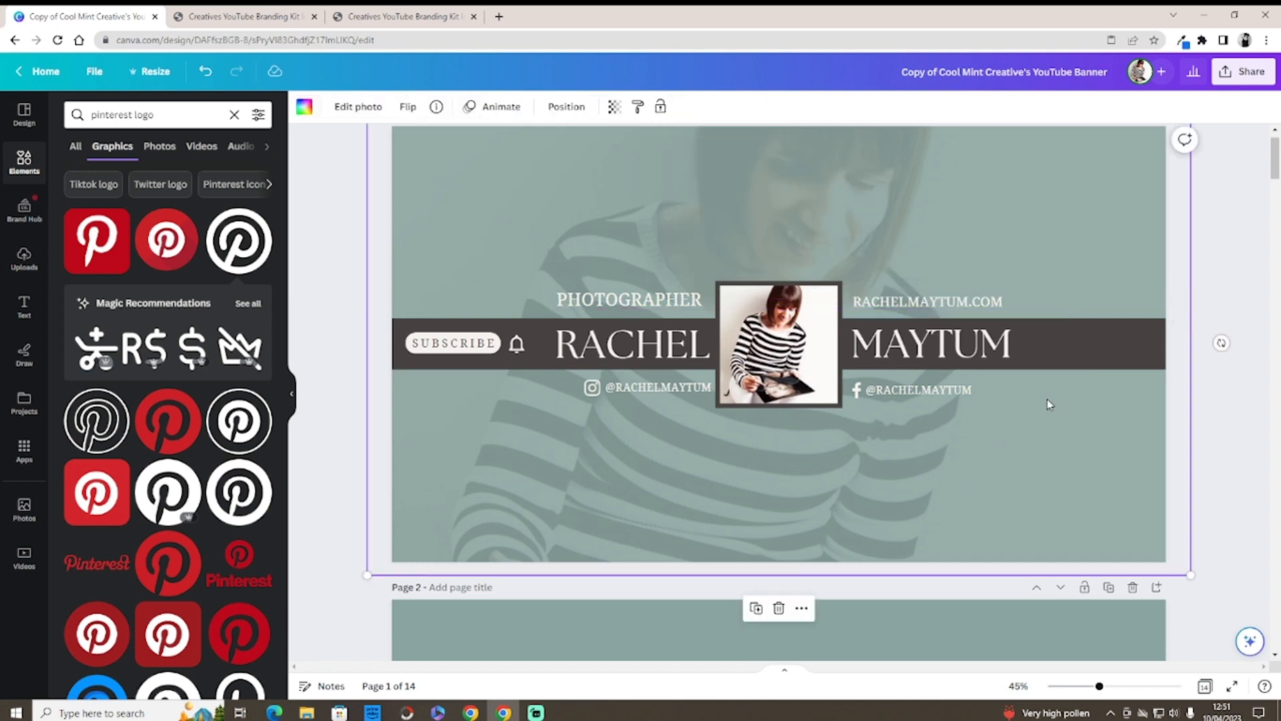
Step: Make the SUBSCRIBE pill shape teal
left_click_drag(1275, 167, 1274, 179)
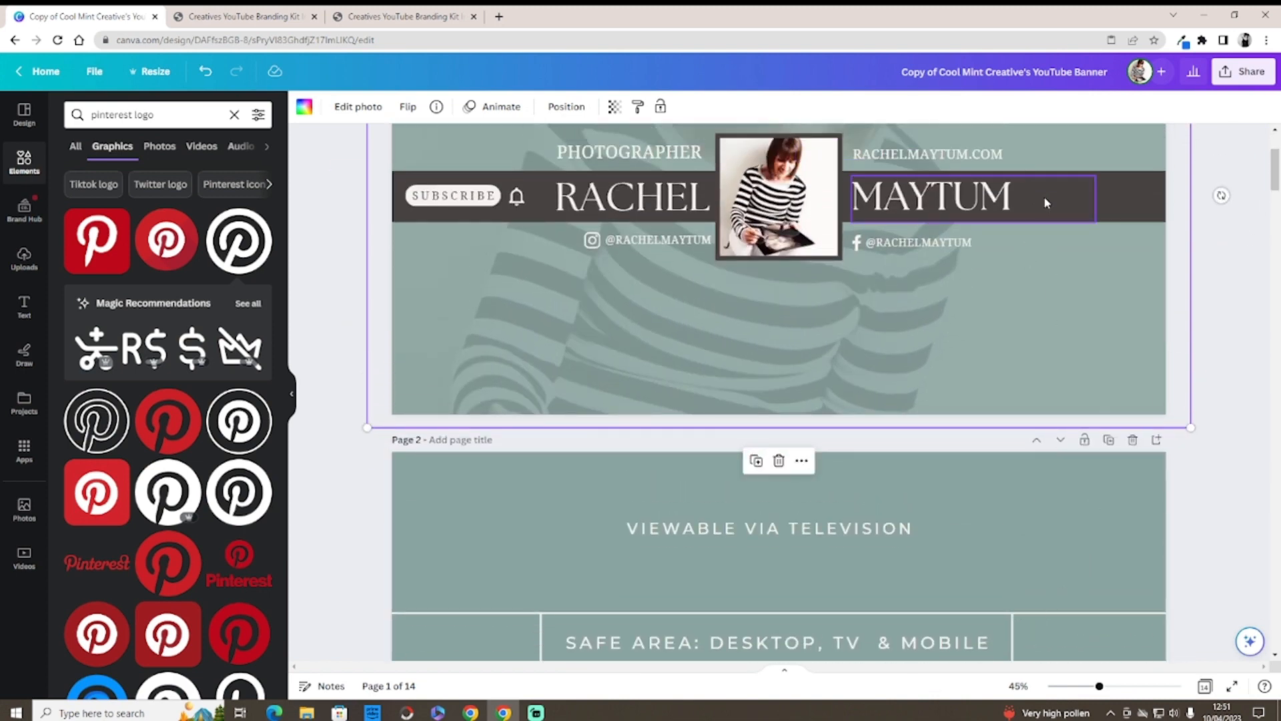
left_click_drag(1273, 193, 1273, 173)
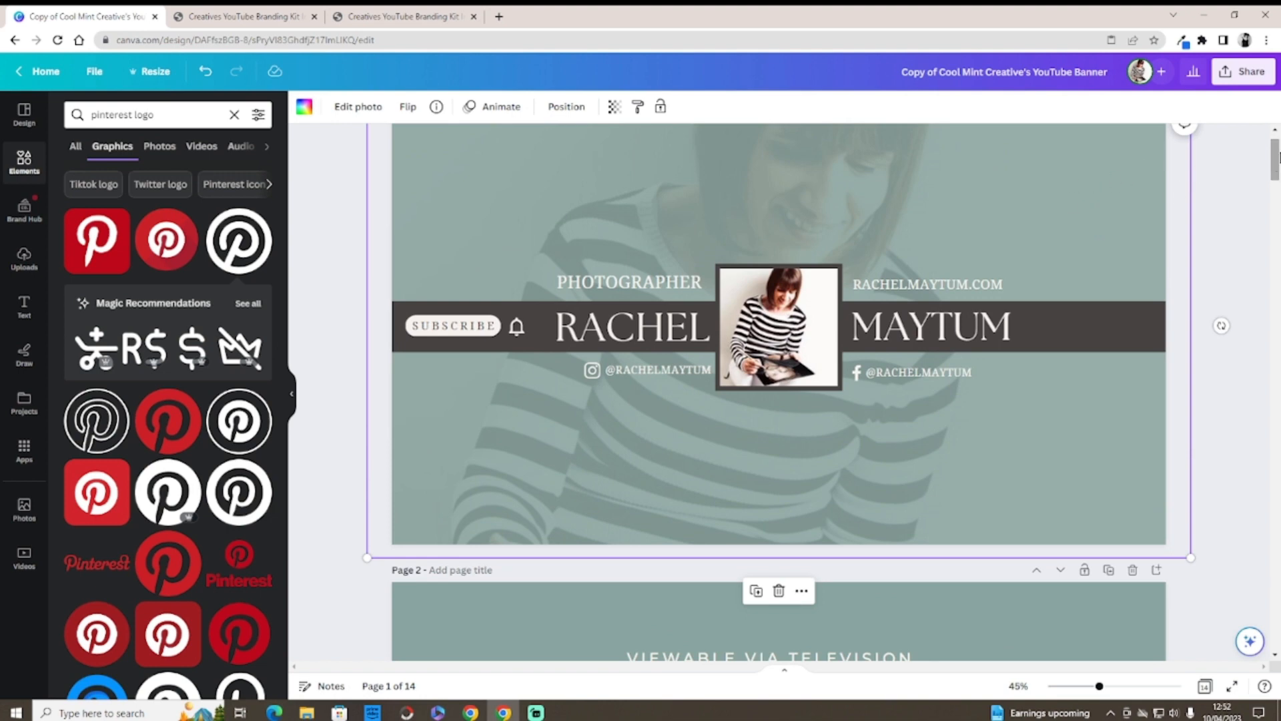
left_click_drag(1275, 155, 1275, 158)
left_click(473, 316)
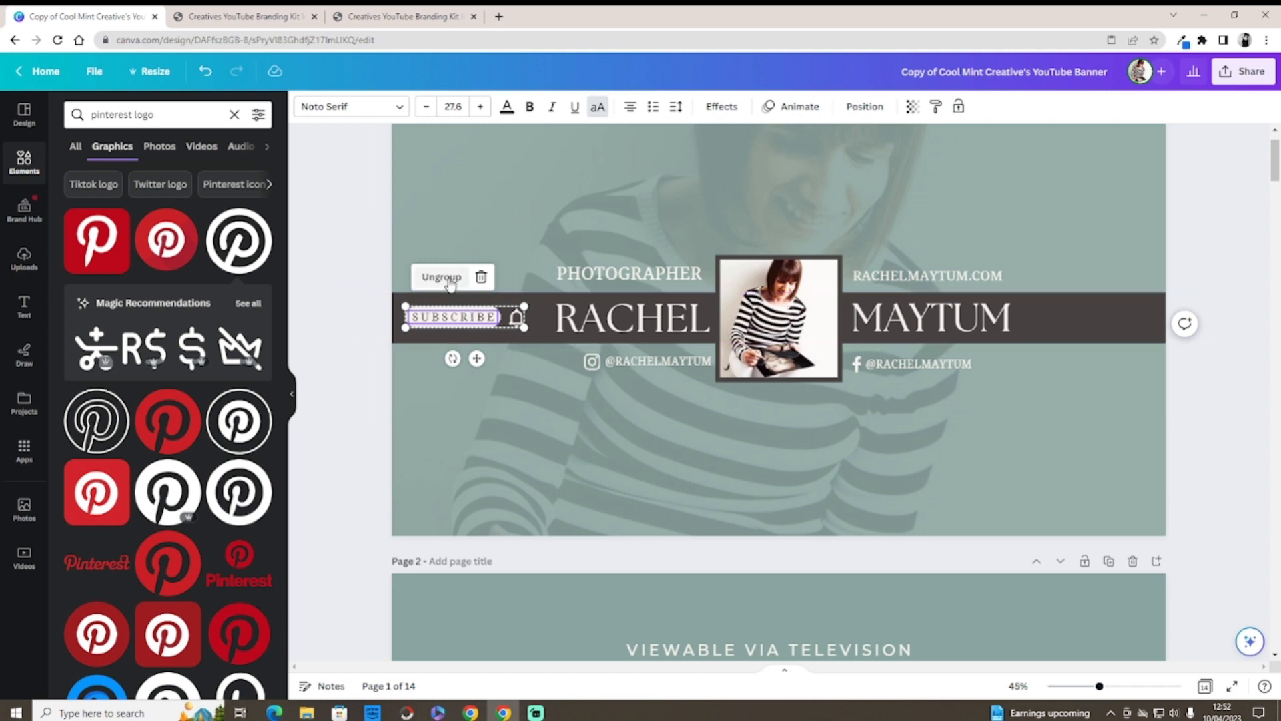
left_click(466, 312)
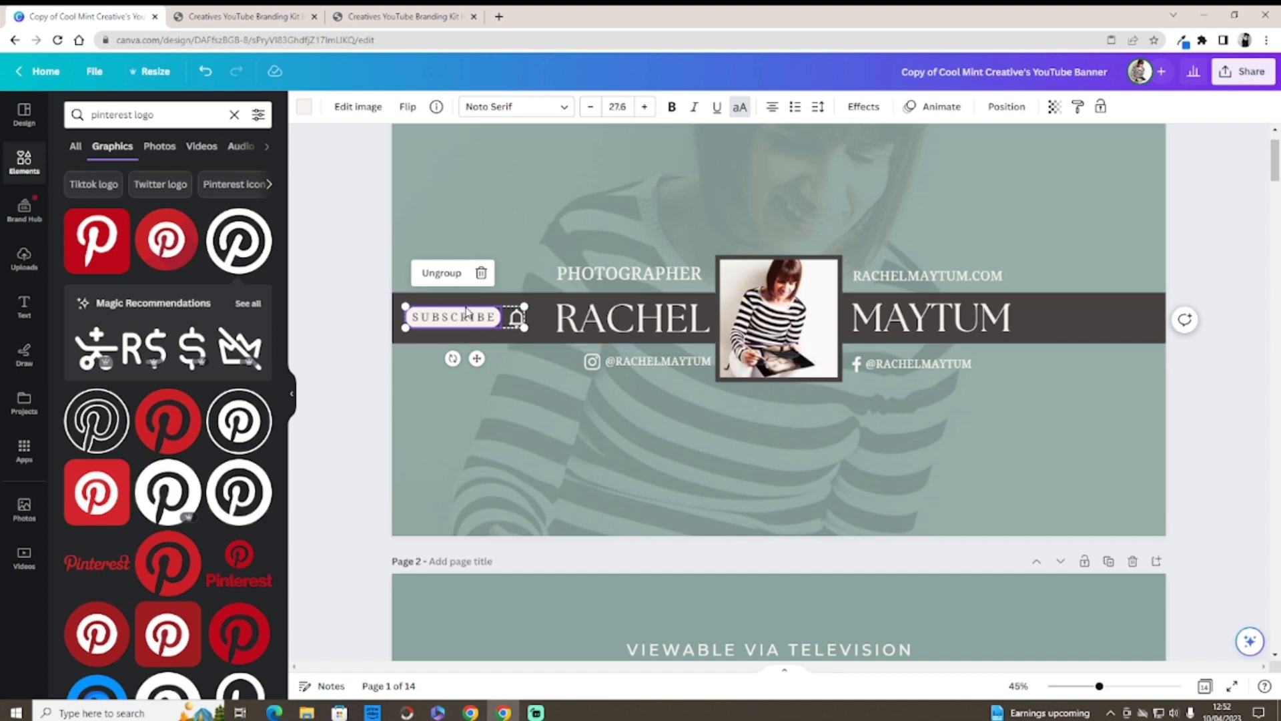
left_click(305, 109)
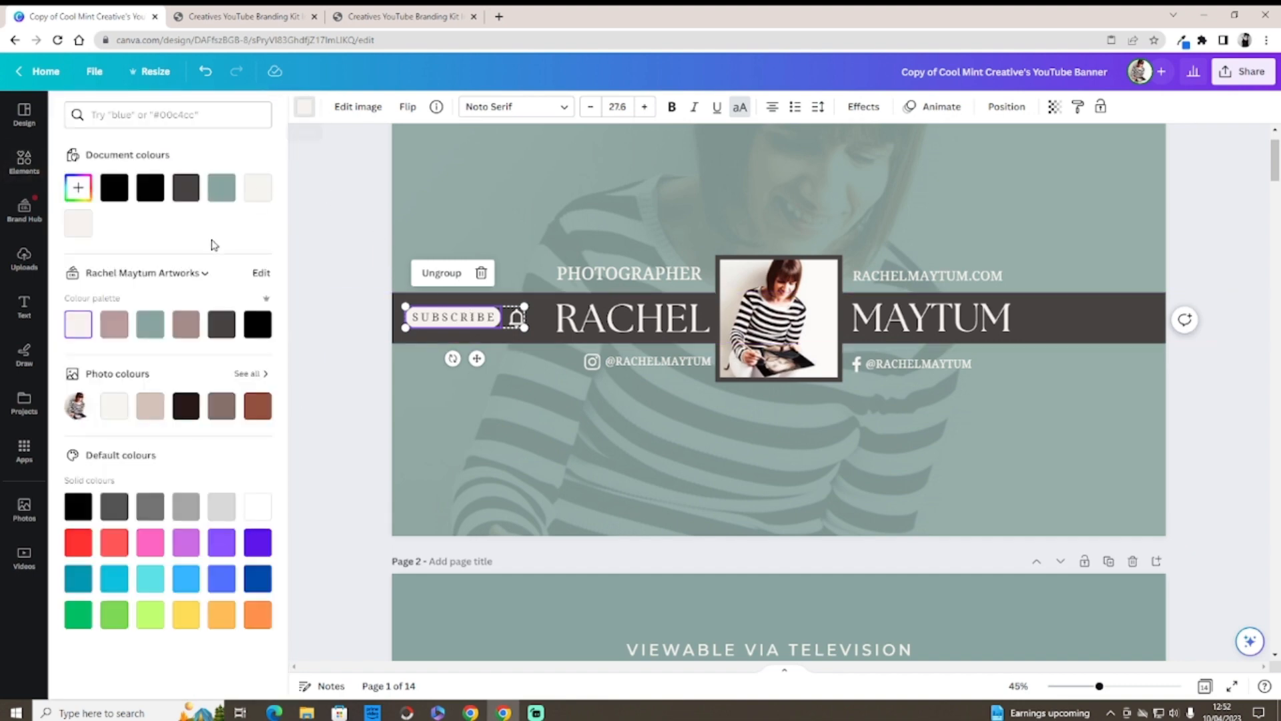
left_click(149, 332)
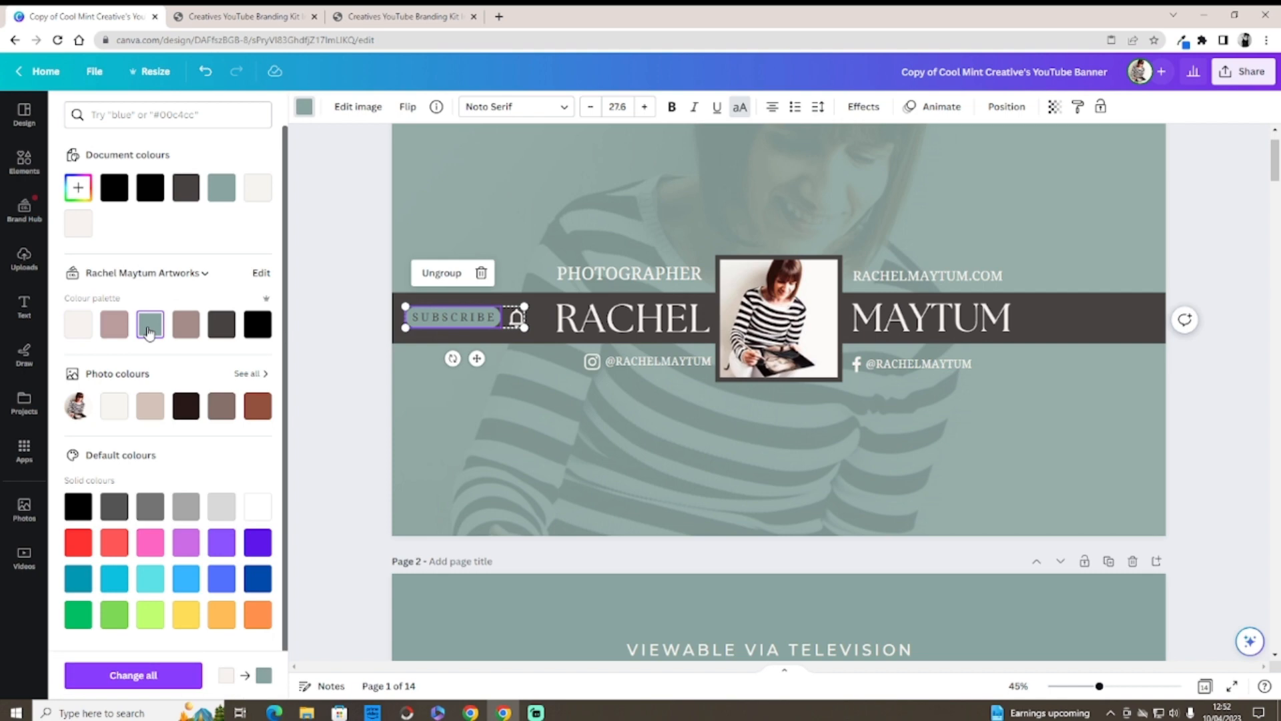
Step: Narrow the first-name text box from its left side and make the bell icon teal
left_click(517, 324)
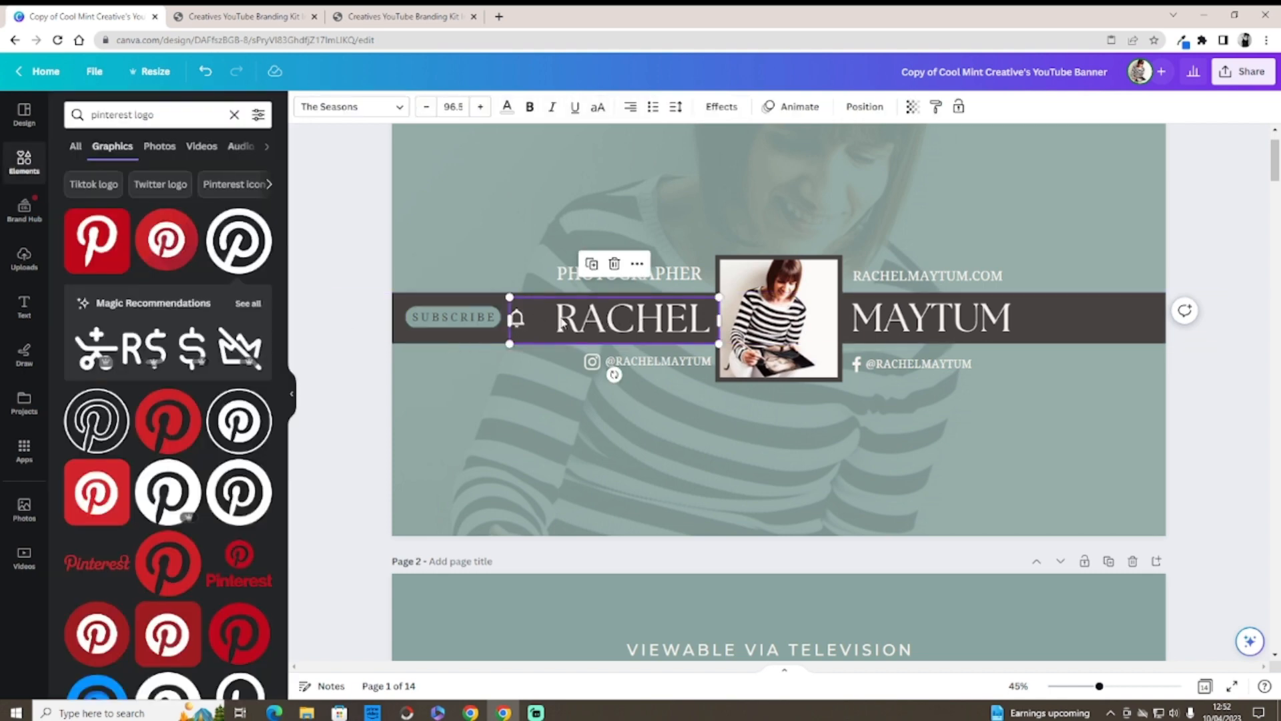
left_click_drag(507, 318, 531, 318)
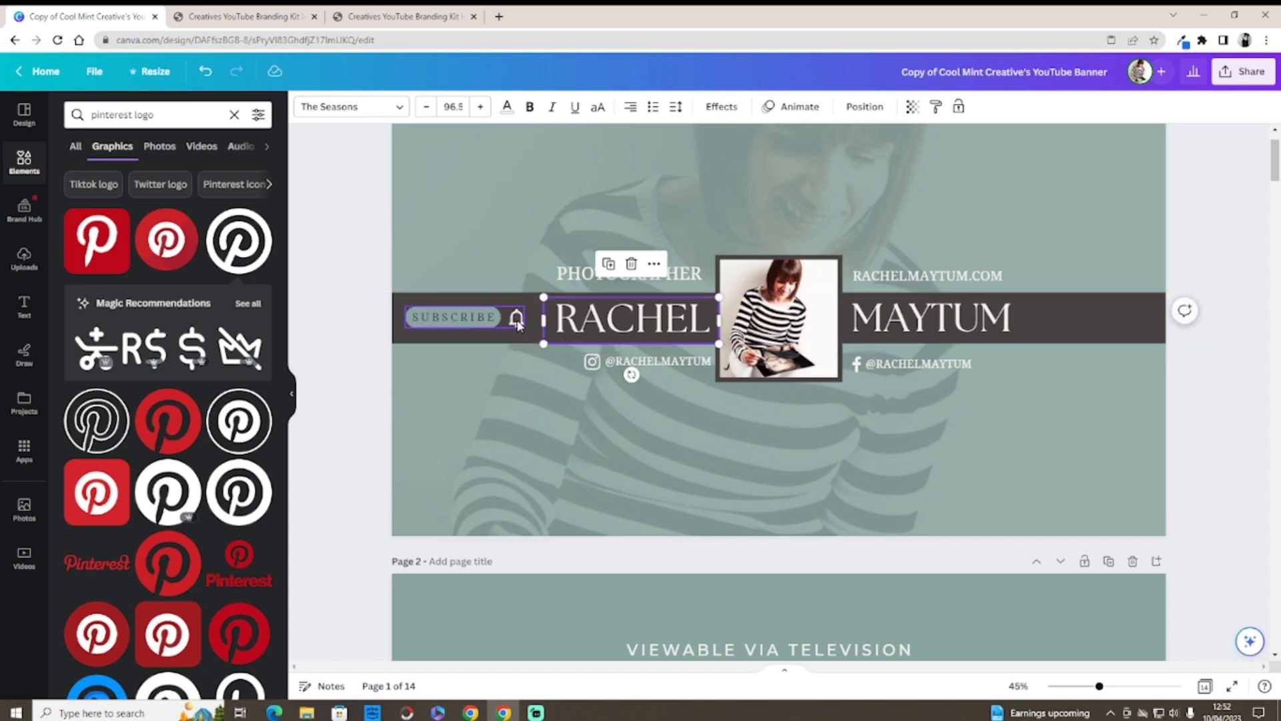
left_click(518, 323)
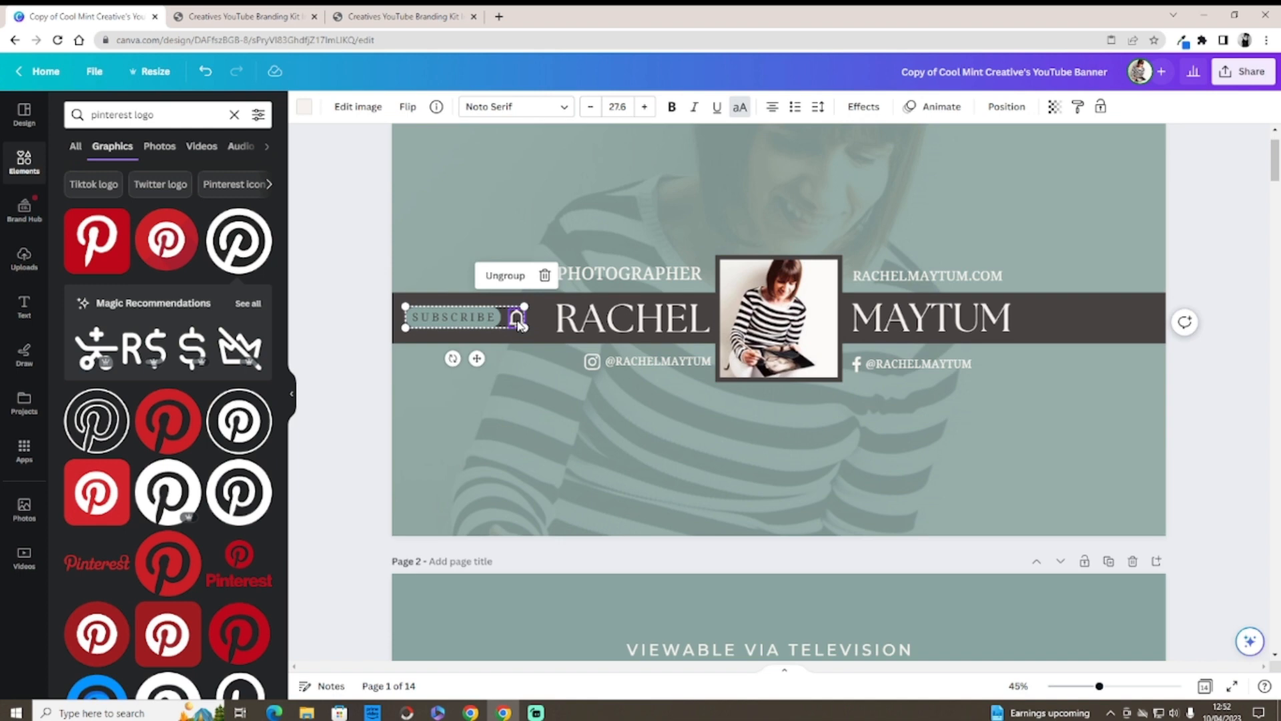
left_click(305, 107)
left_click(146, 325)
left_click(292, 343)
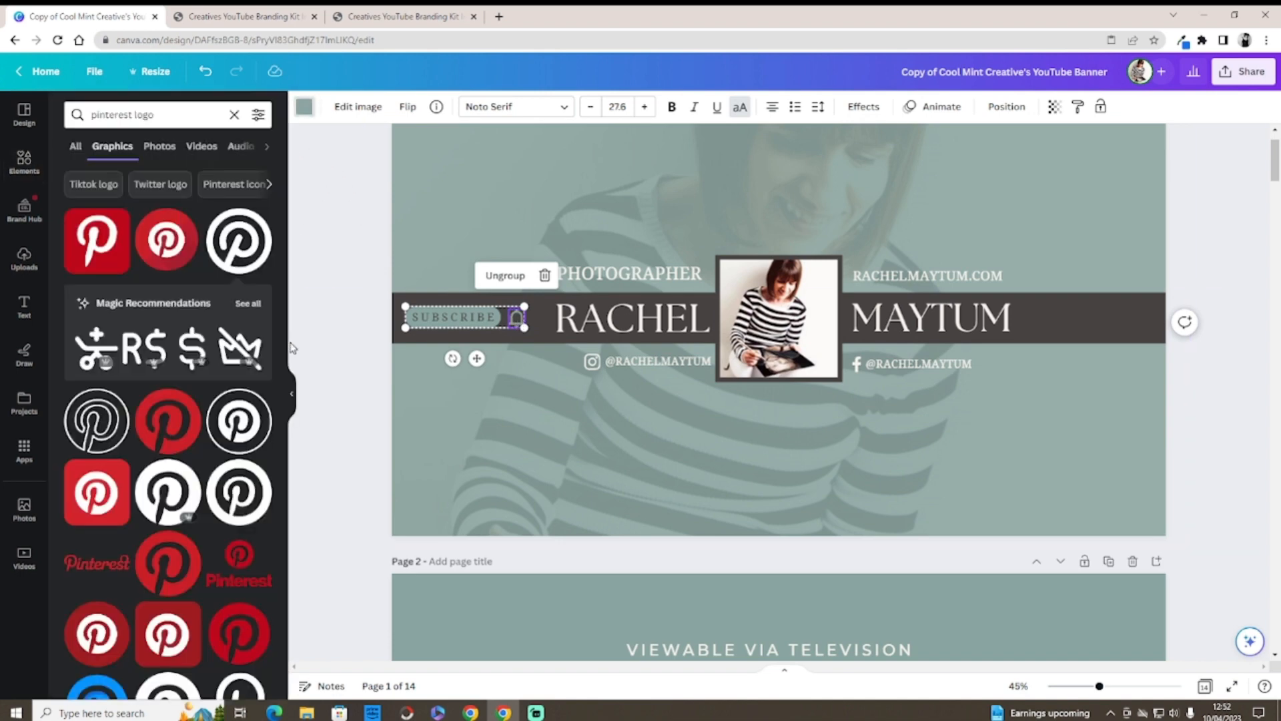
left_click(322, 342)
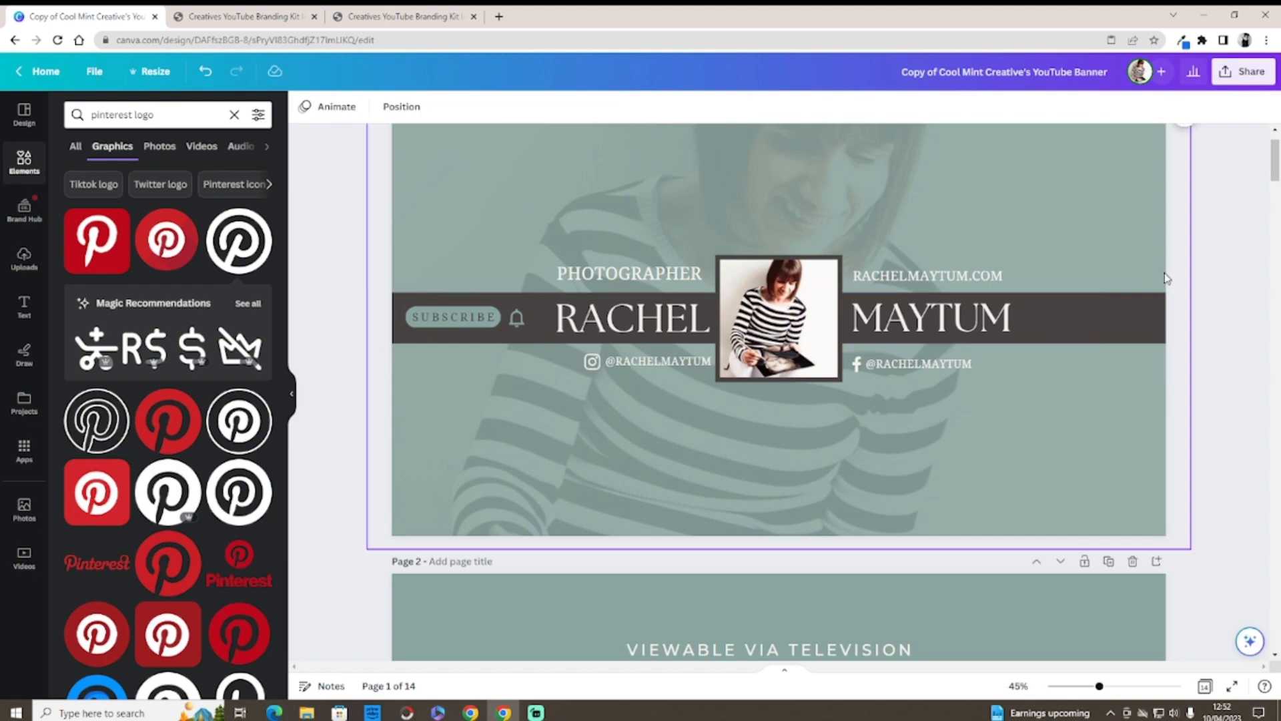
Step: Copy the teal SUBSCRIBE button from the Social Icons page
left_click_drag(1274, 168, 1275, 628)
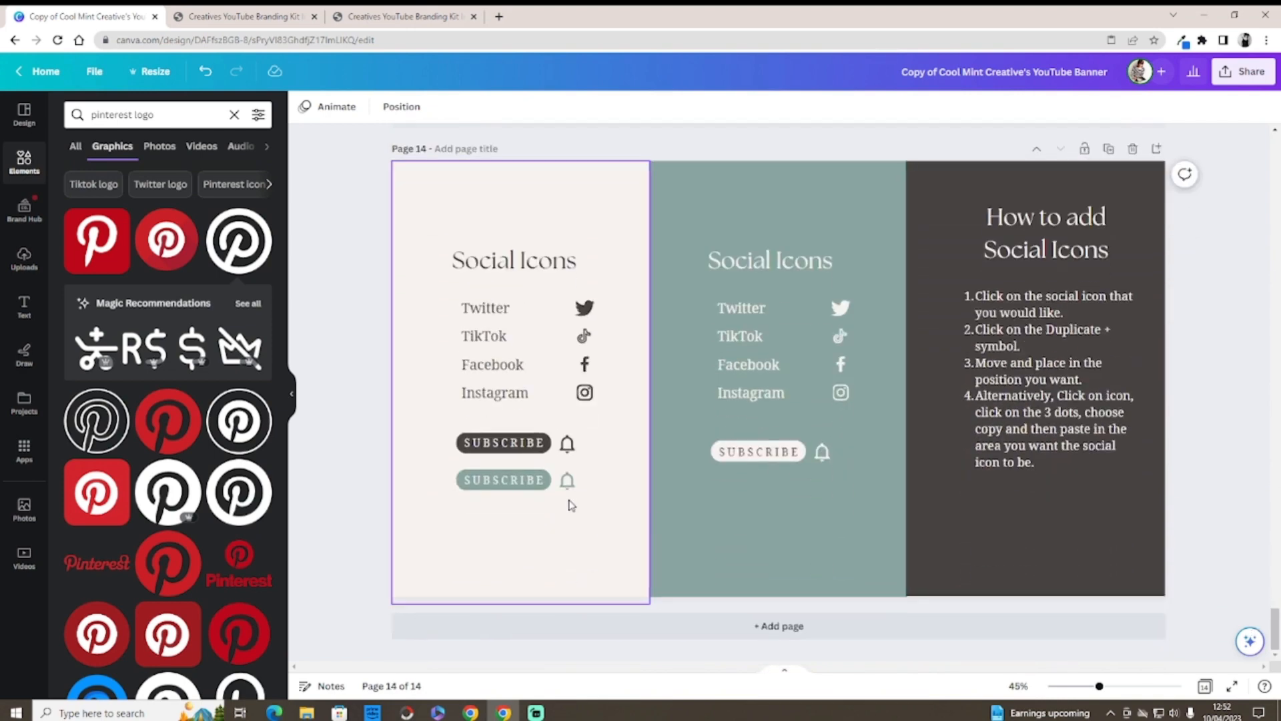
left_click(517, 481)
right_click(516, 482)
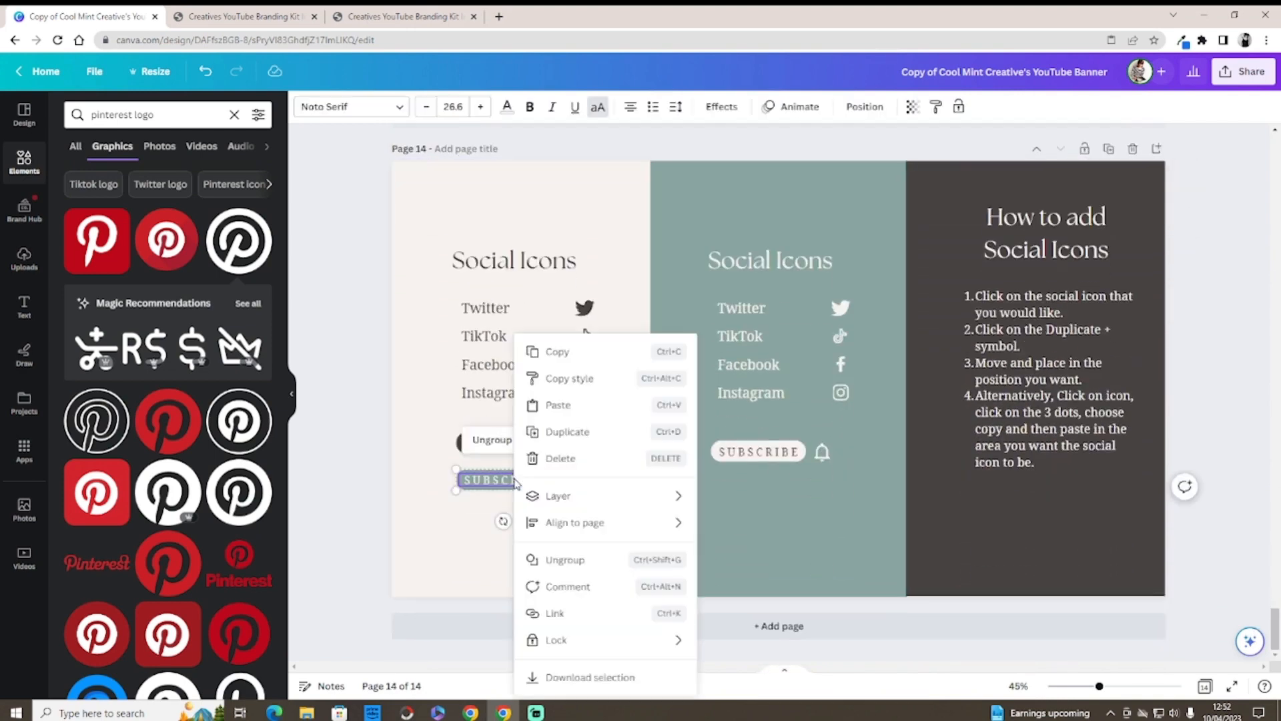
left_click(557, 354)
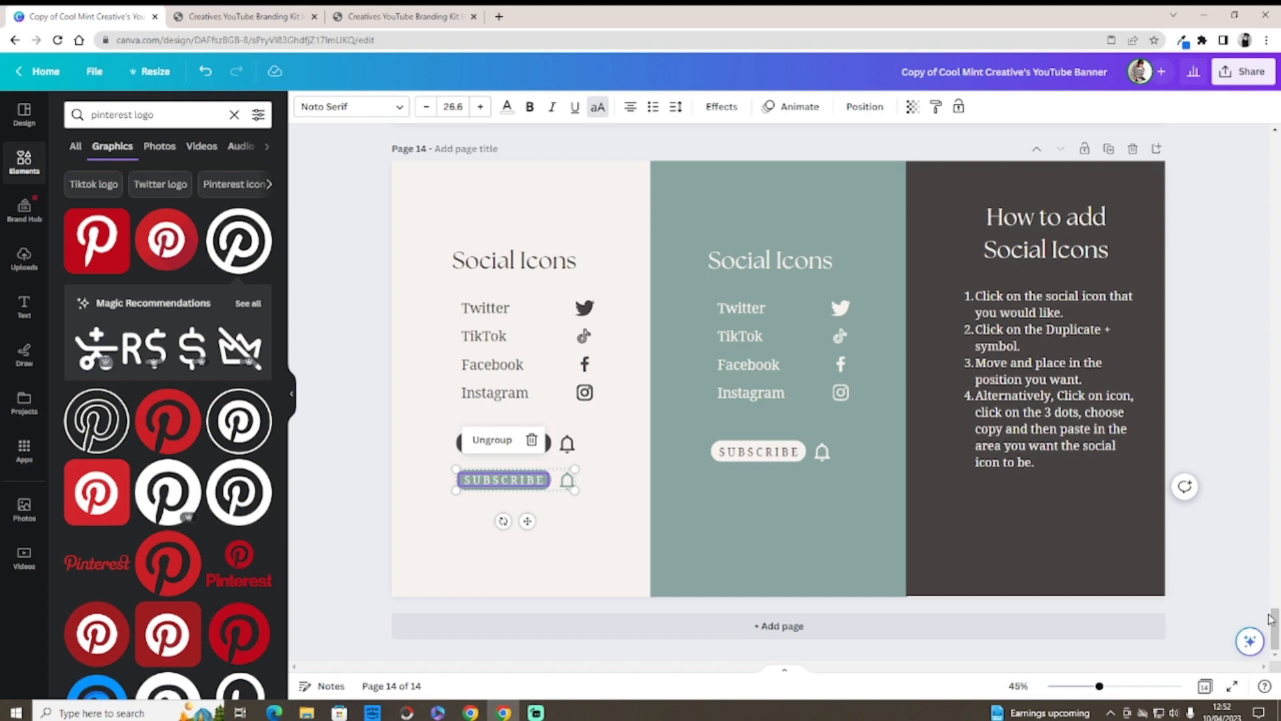
Step: Delete the banner's old SUBSCRIBE element and paste the teal one at the band's left end
left_click_drag(1270, 620, 1192, 140)
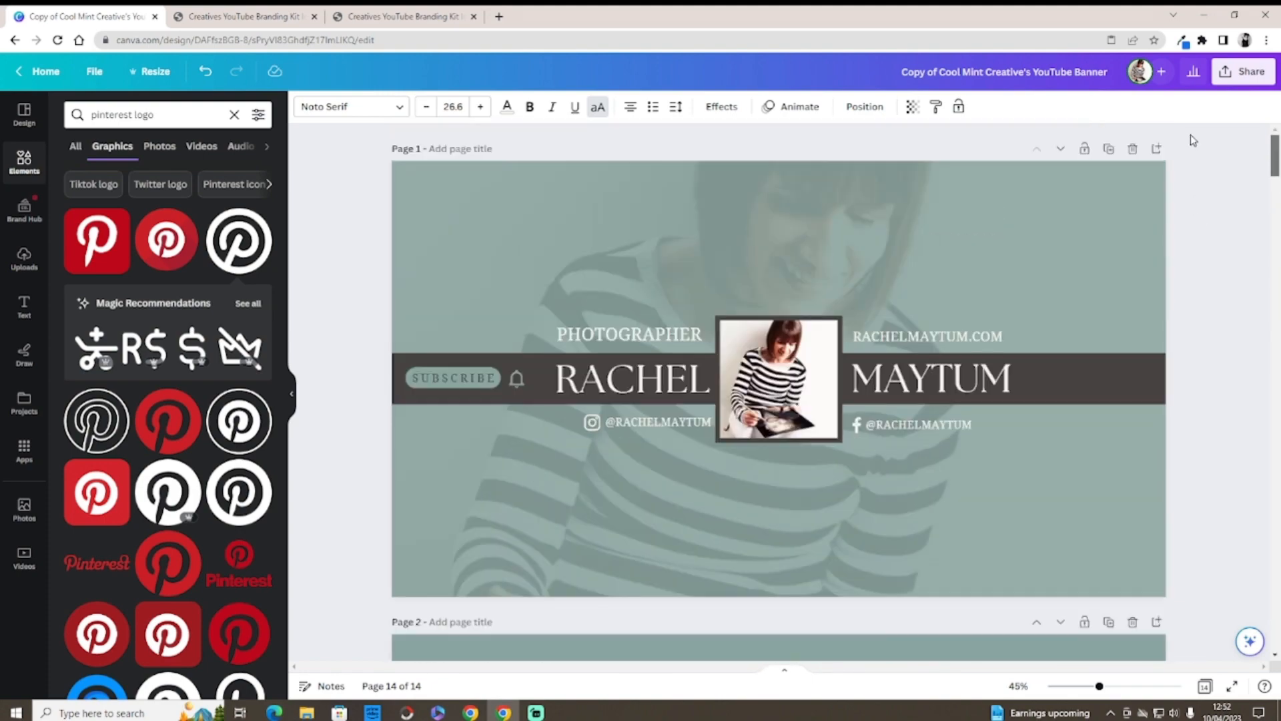
left_click(458, 378)
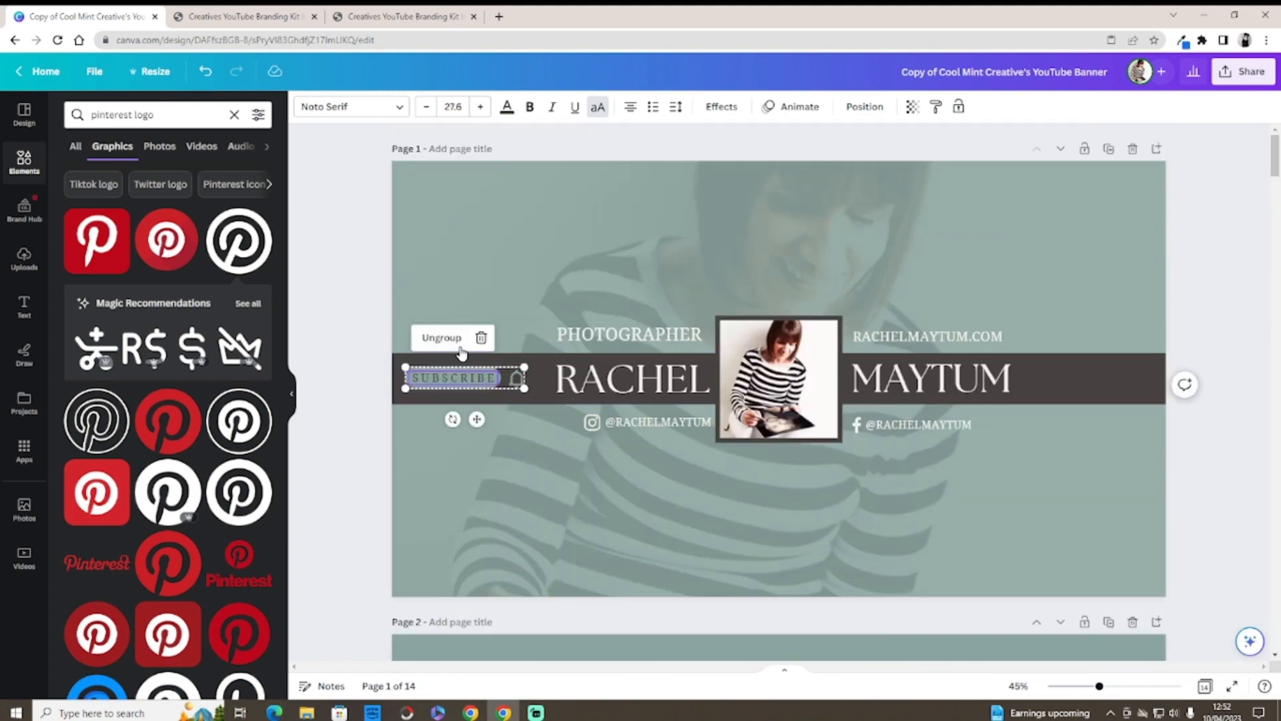
left_click(481, 337)
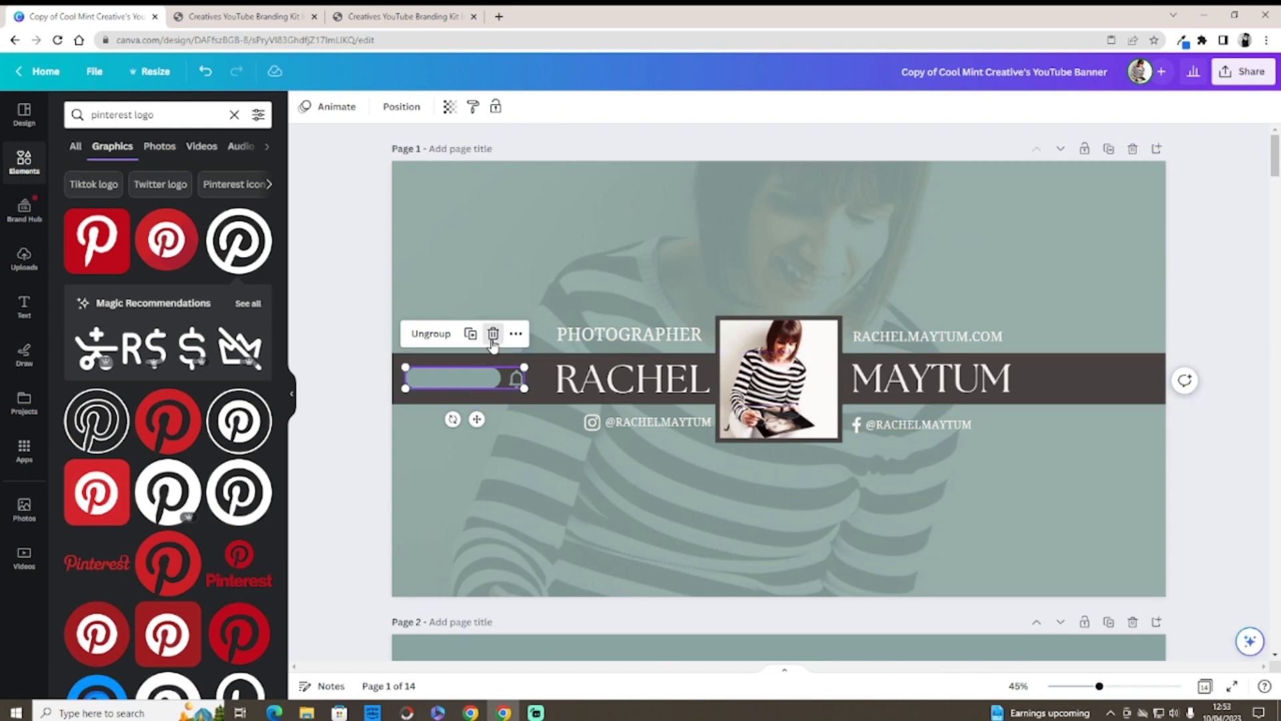
left_click(492, 336)
left_click(472, 371)
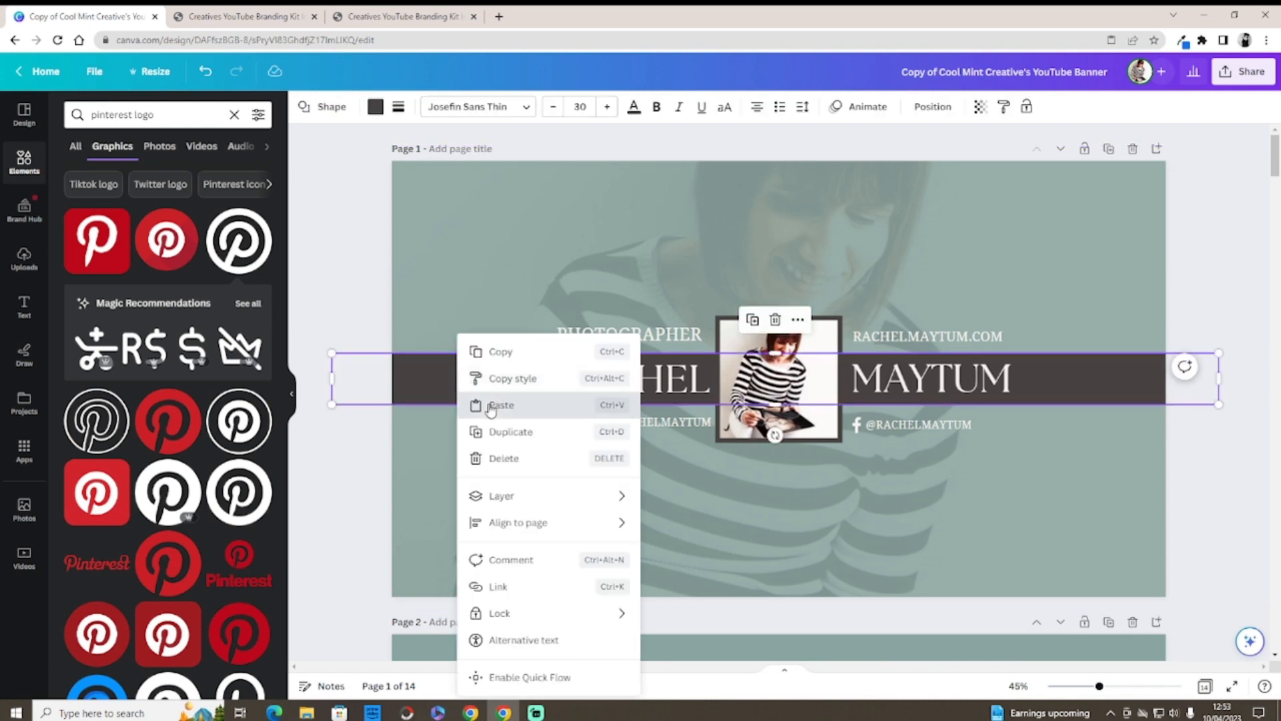
left_click(482, 403)
left_click_drag(485, 468, 427, 378)
left_click(352, 474)
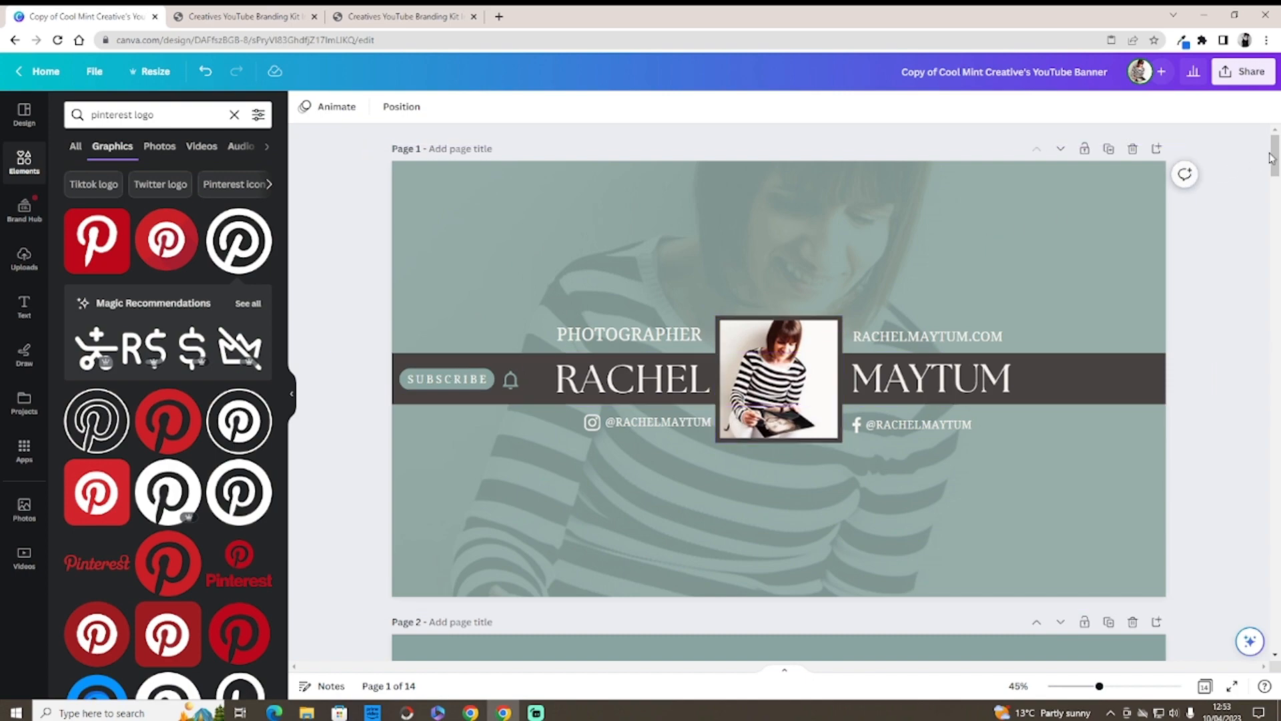
left_click_drag(1271, 157, 1276, 637)
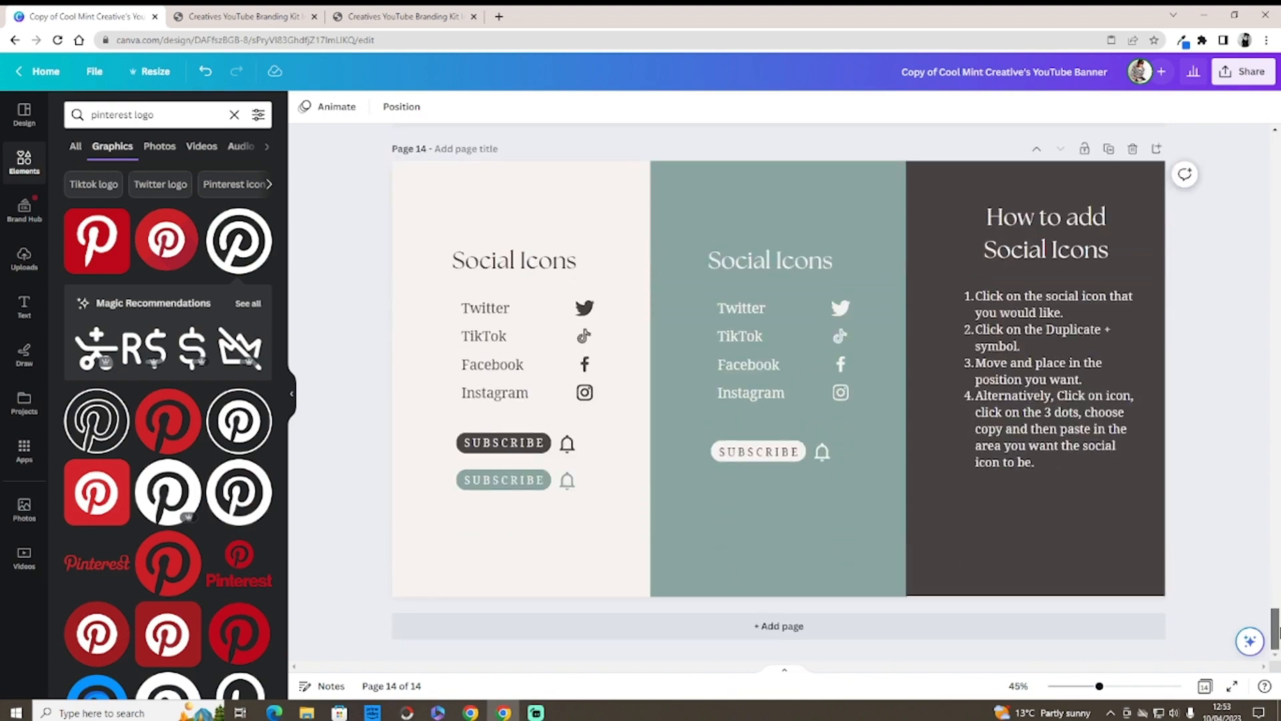
left_click_drag(1276, 631, 1276, 151)
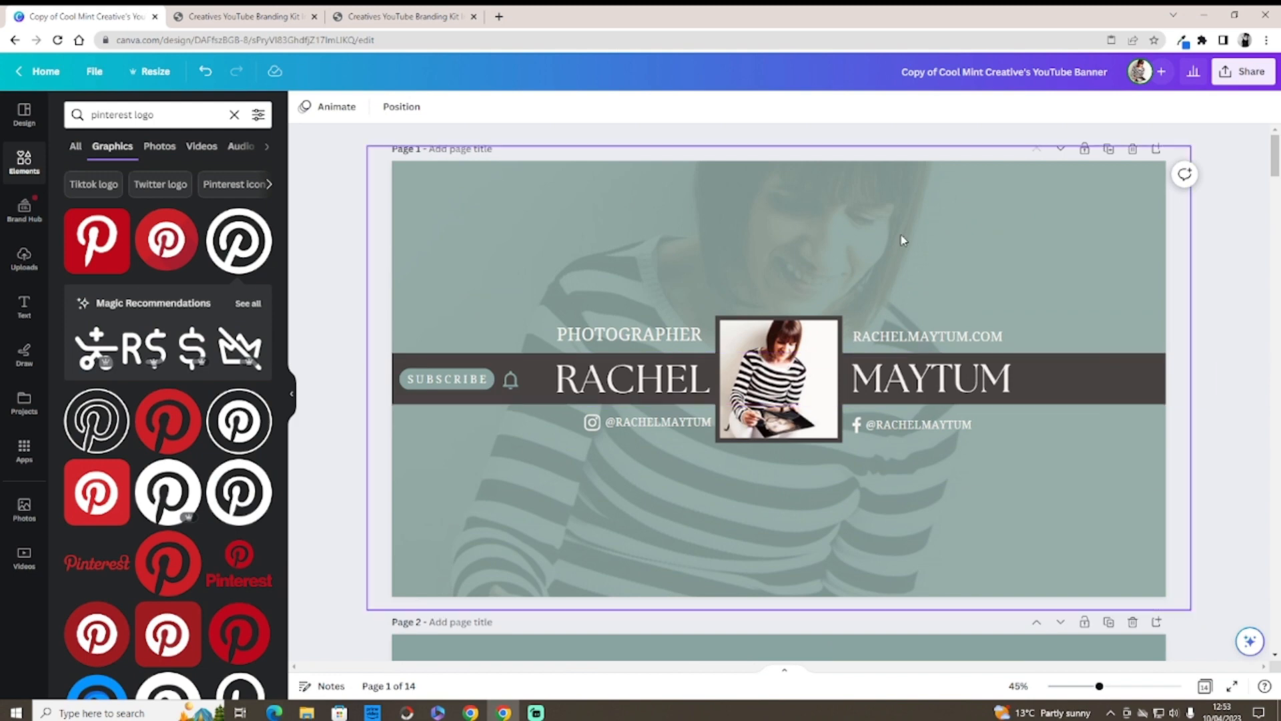
left_click(446, 373)
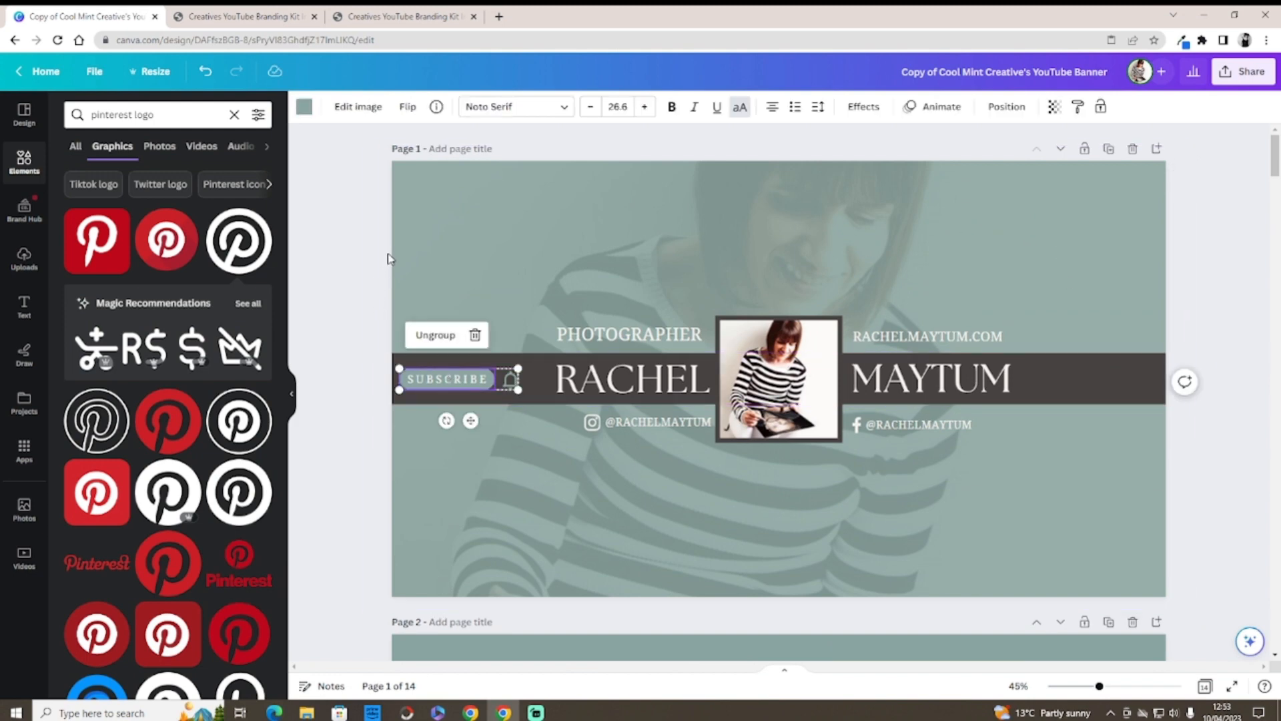
left_click(304, 107)
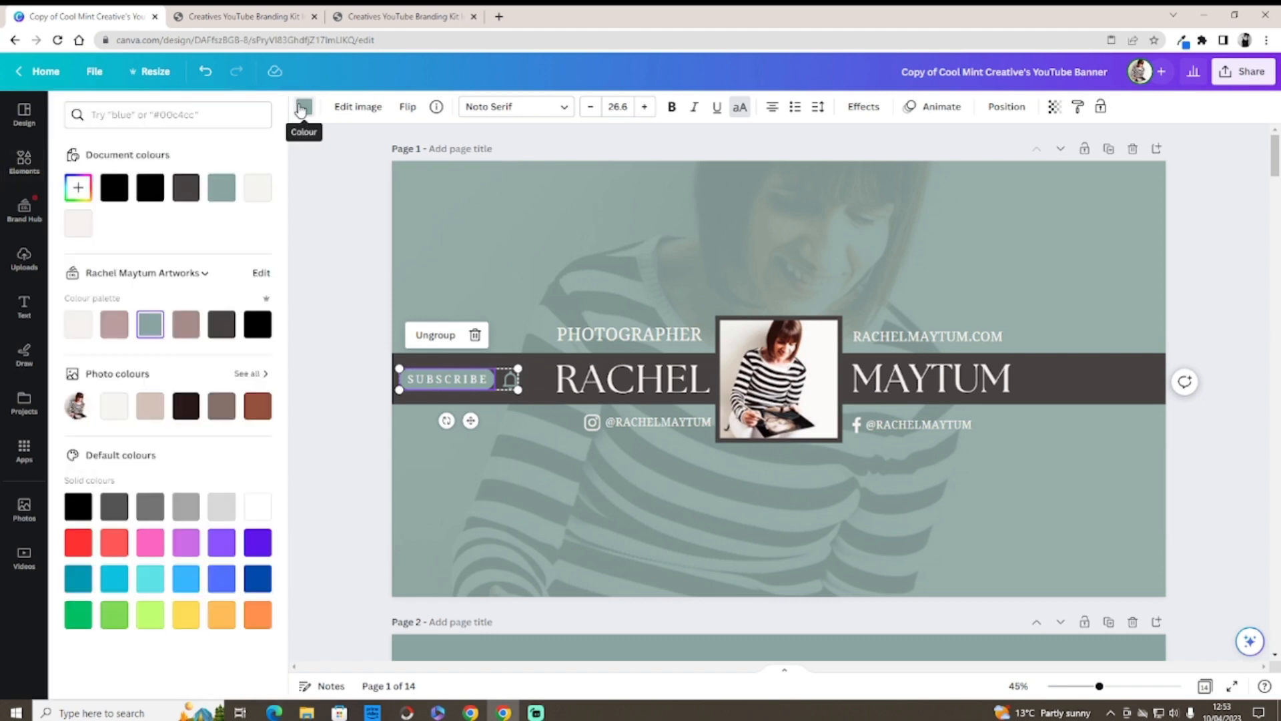
left_click(185, 327)
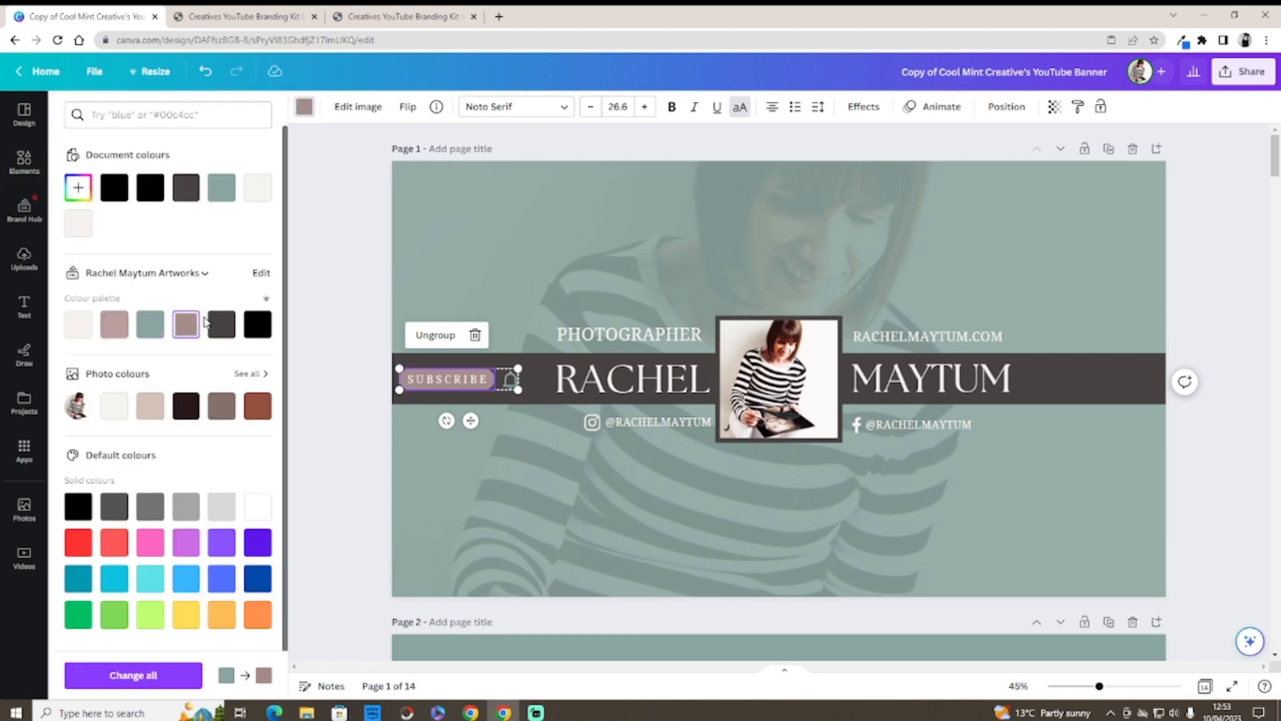
left_click(205, 71)
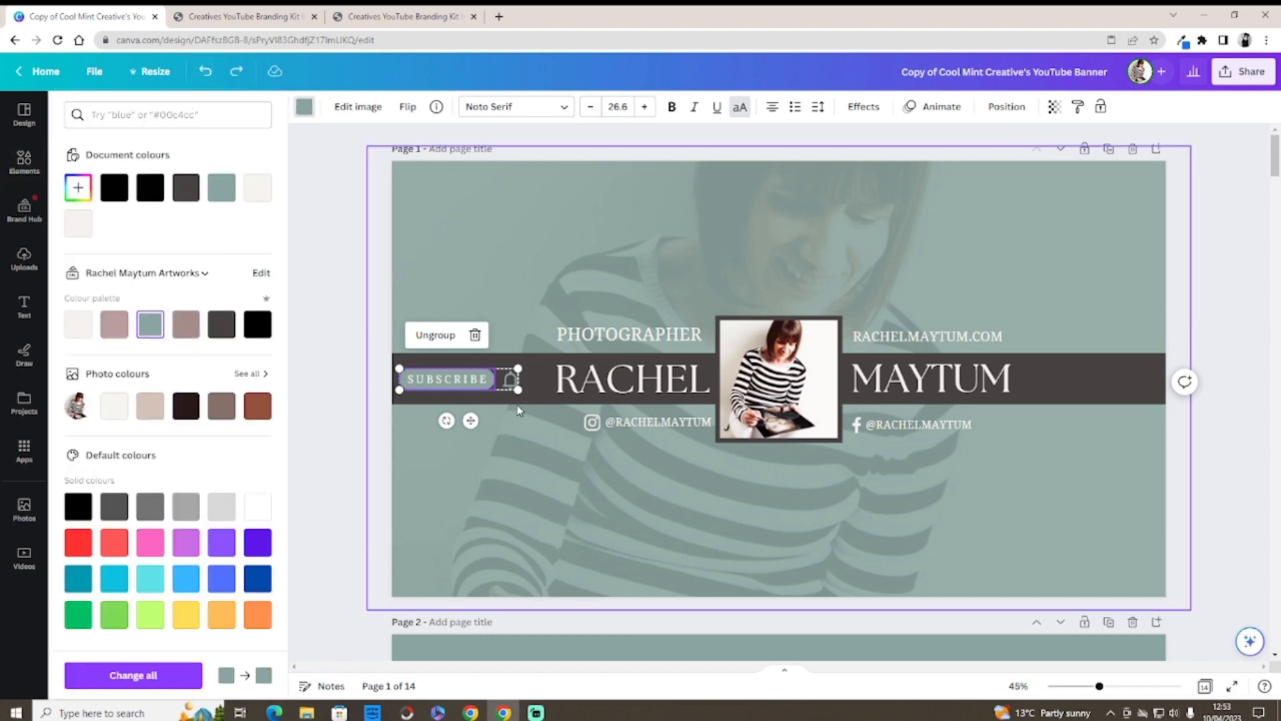
left_click(511, 386)
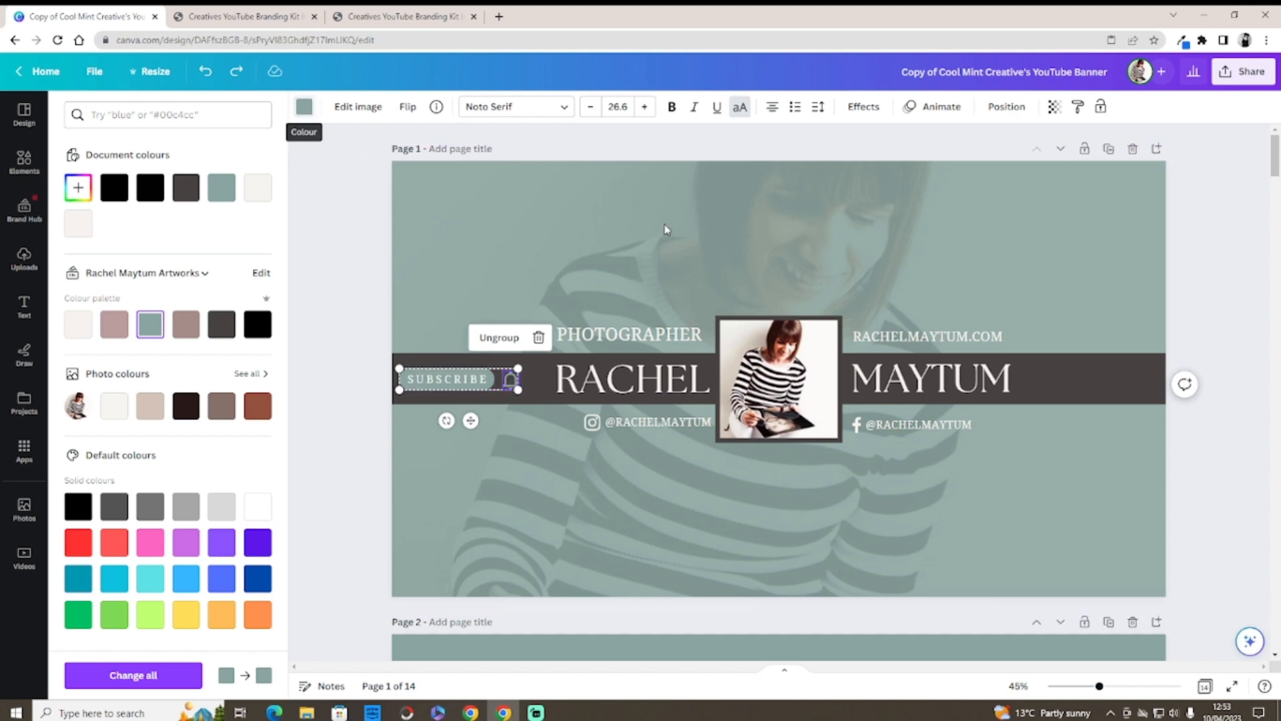
left_click(1218, 246)
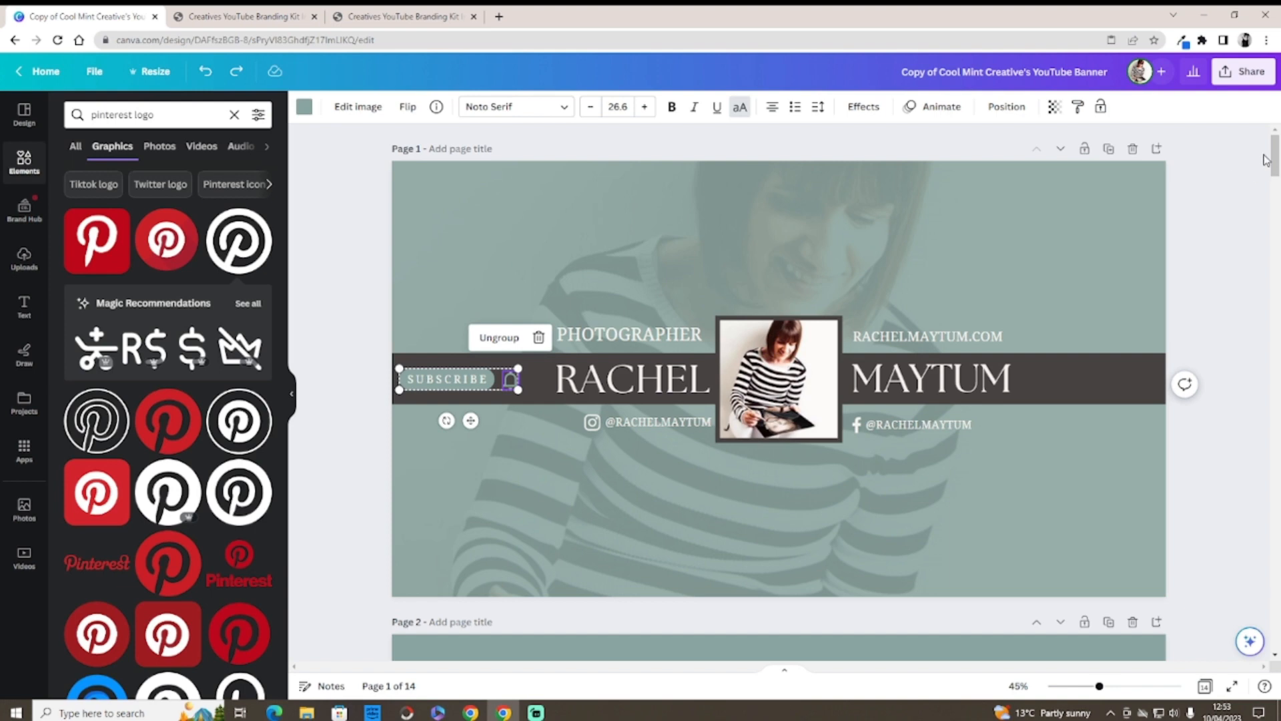
Step: Replace the FIRST NAME placeholder with the creator's first name in title case
left_click_drag(1274, 160, 1275, 421)
left_click(977, 287)
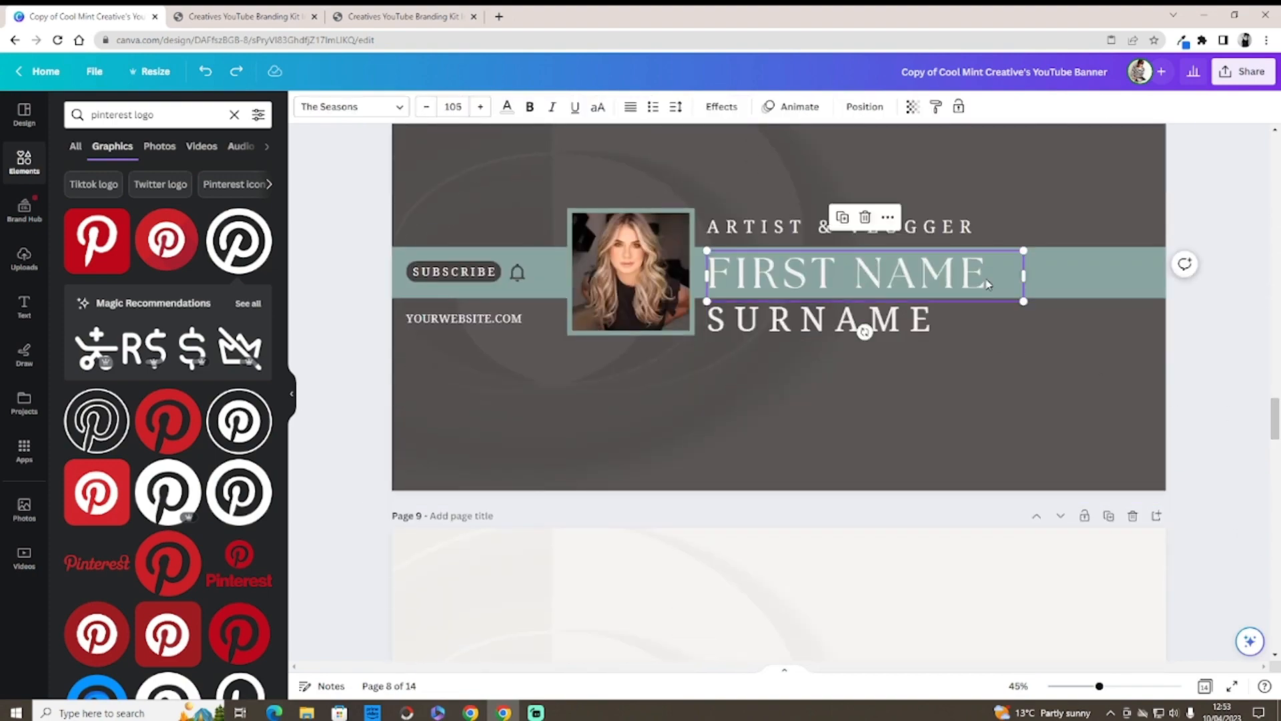
left_click_drag(988, 284, 758, 262)
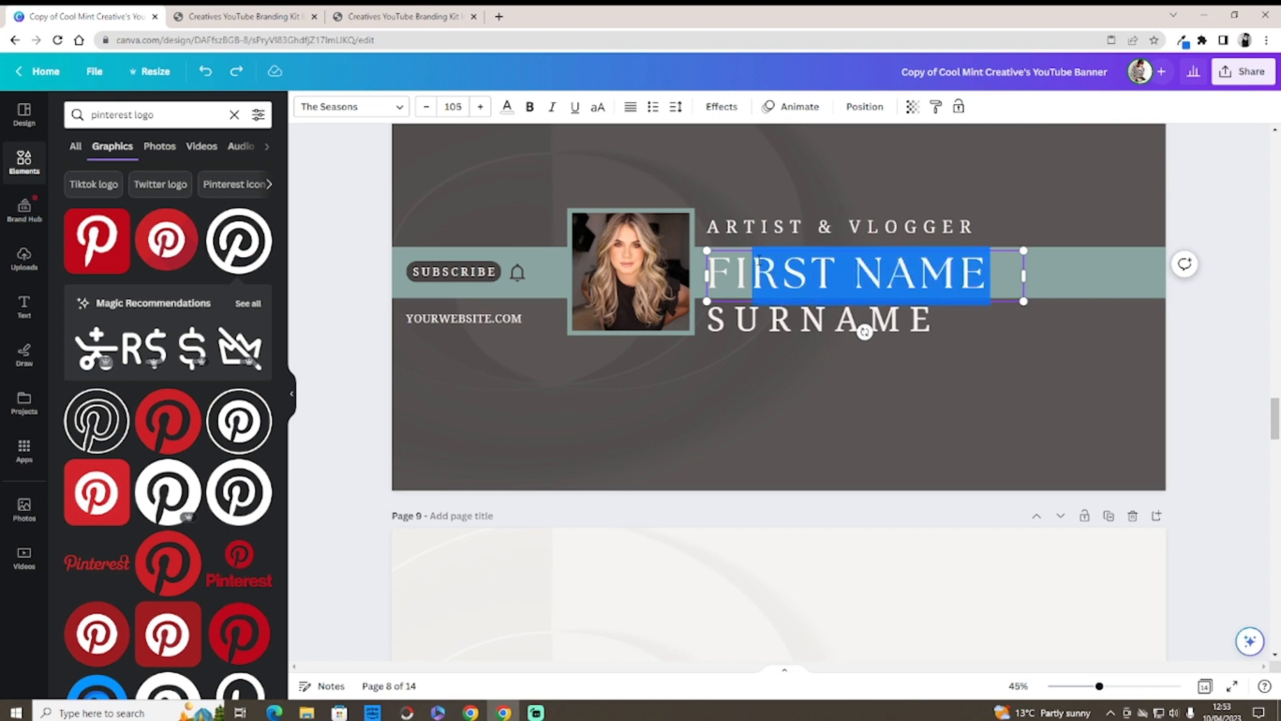
left_click(994, 282)
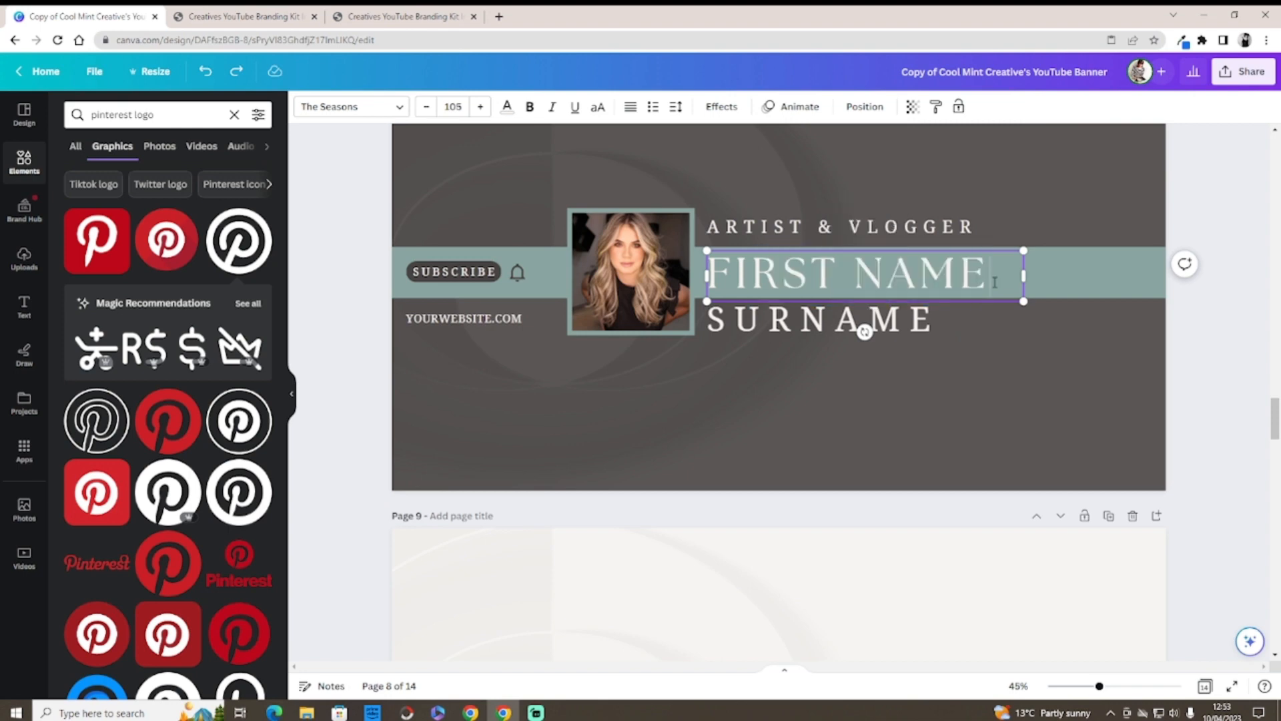
key("BackSpace")
key("BackSpace")
key("BackSpace")
key("BackSpace")
key("BackSpace")
key("BackSpace")
key("BackSpace")
key("BackSpace")
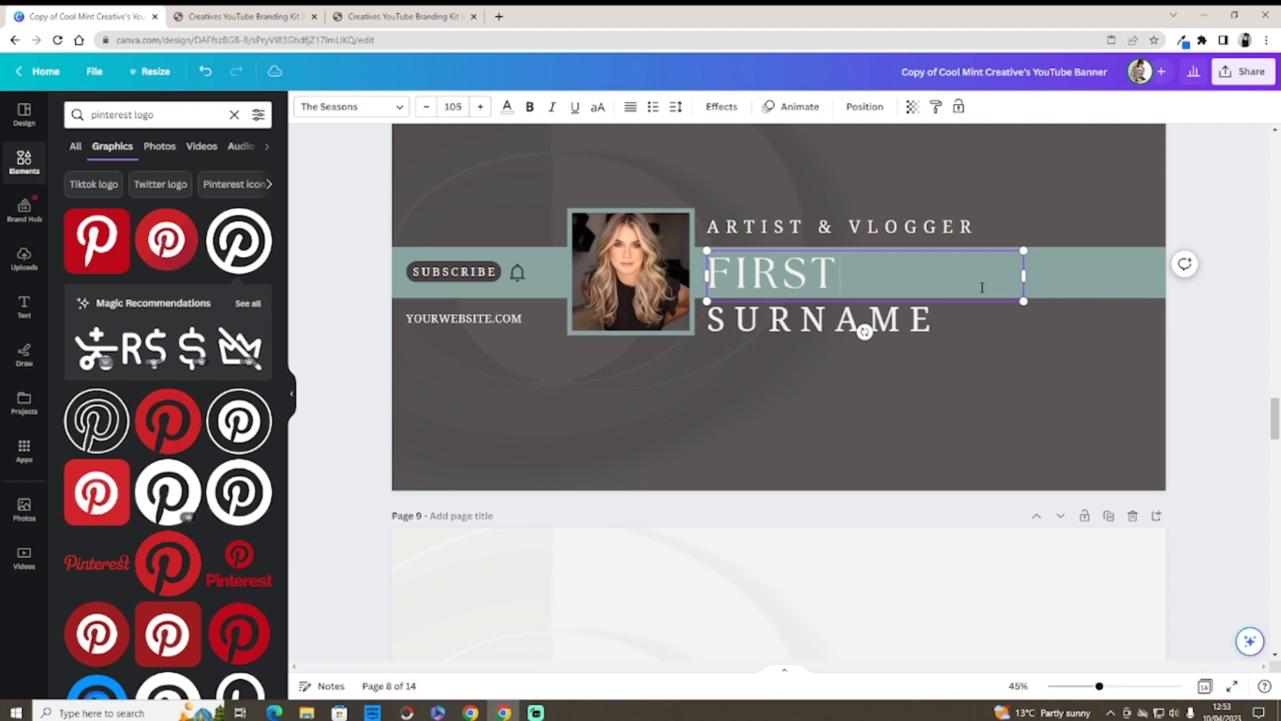
key("BackSpace")
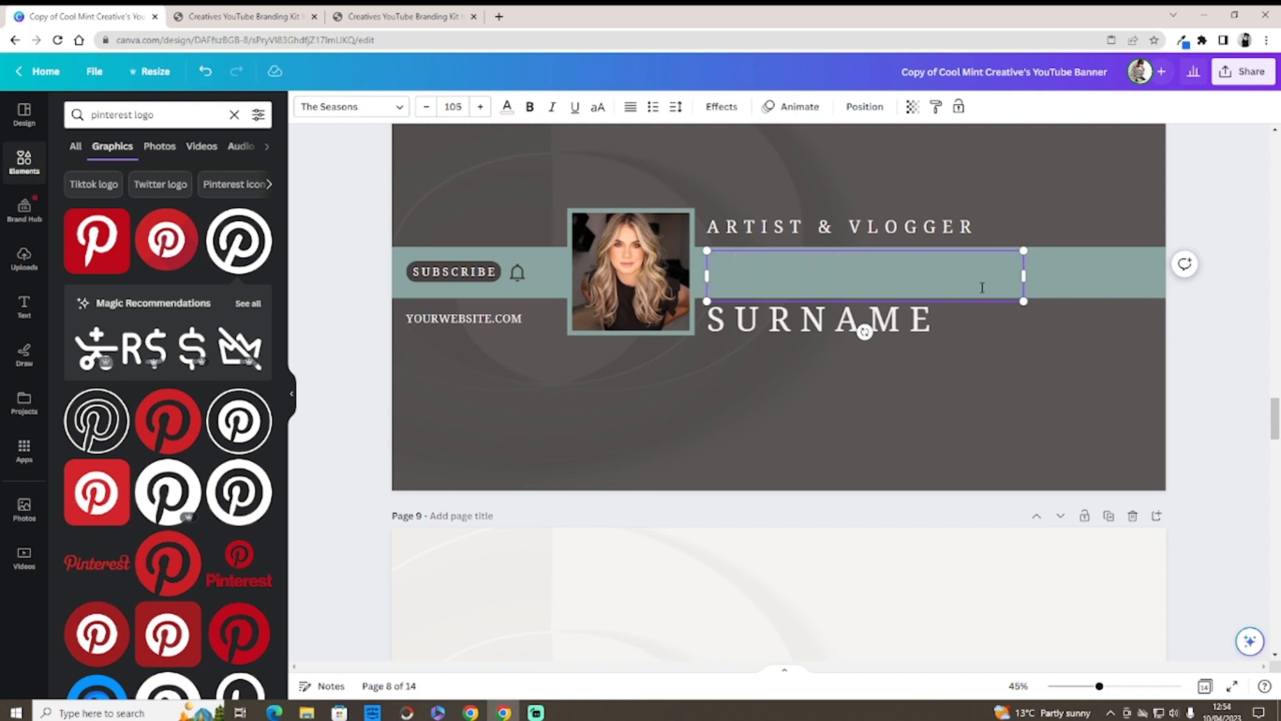
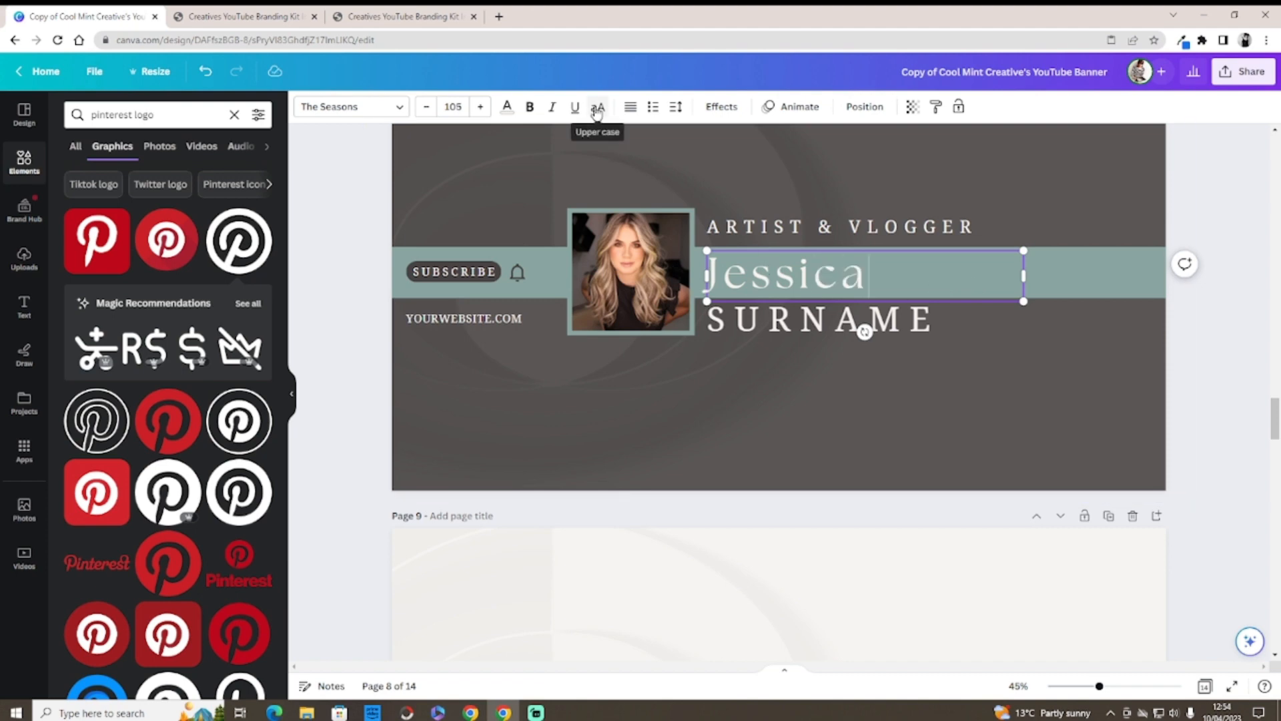
Step: Nudge the first-name text slightly upward on the teal band
left_click(761, 363)
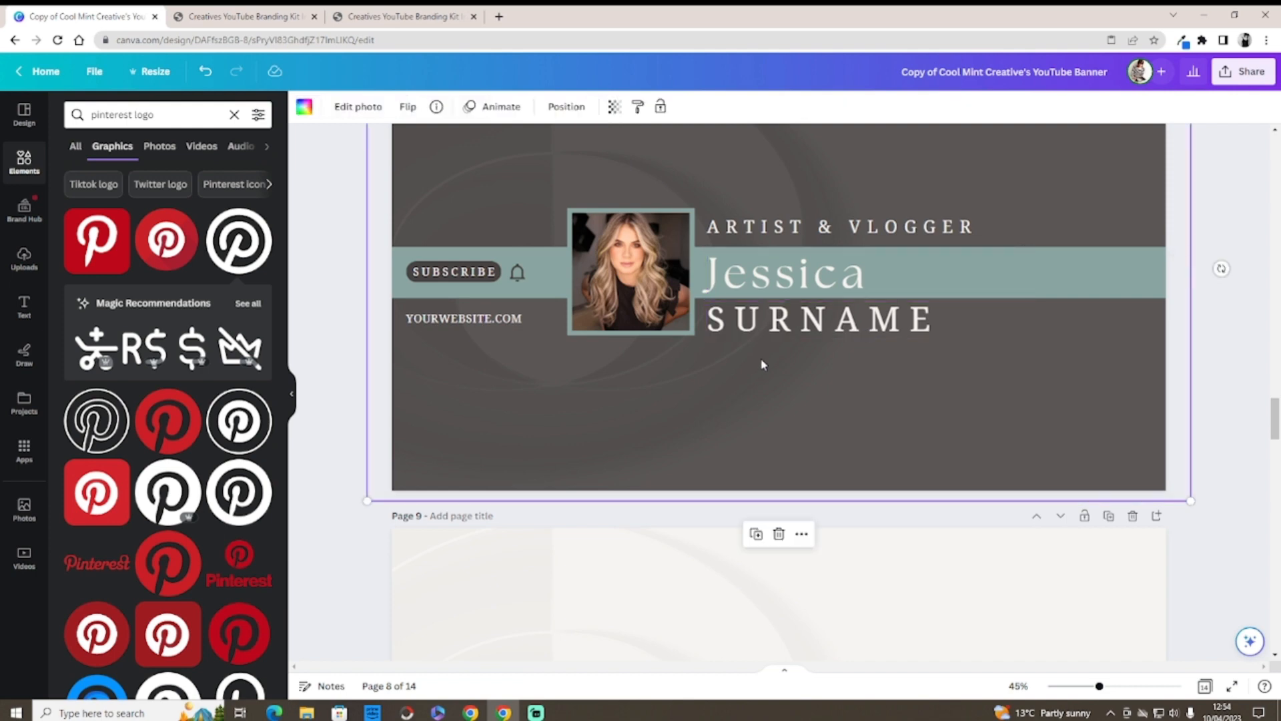
left_click(772, 285)
left_click_drag(774, 285, 776, 281)
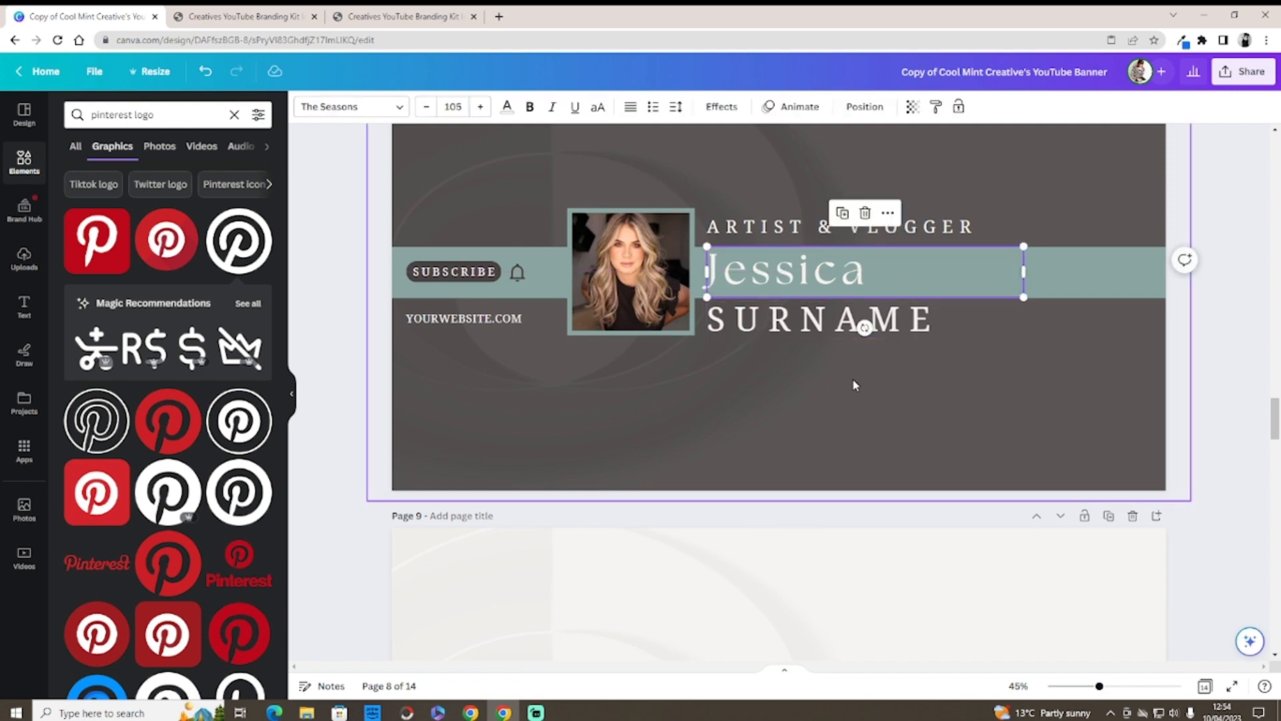
Step: Try Amsterdam Four and Mistrully on the first name, then undo back to The Seasons
left_click(397, 108)
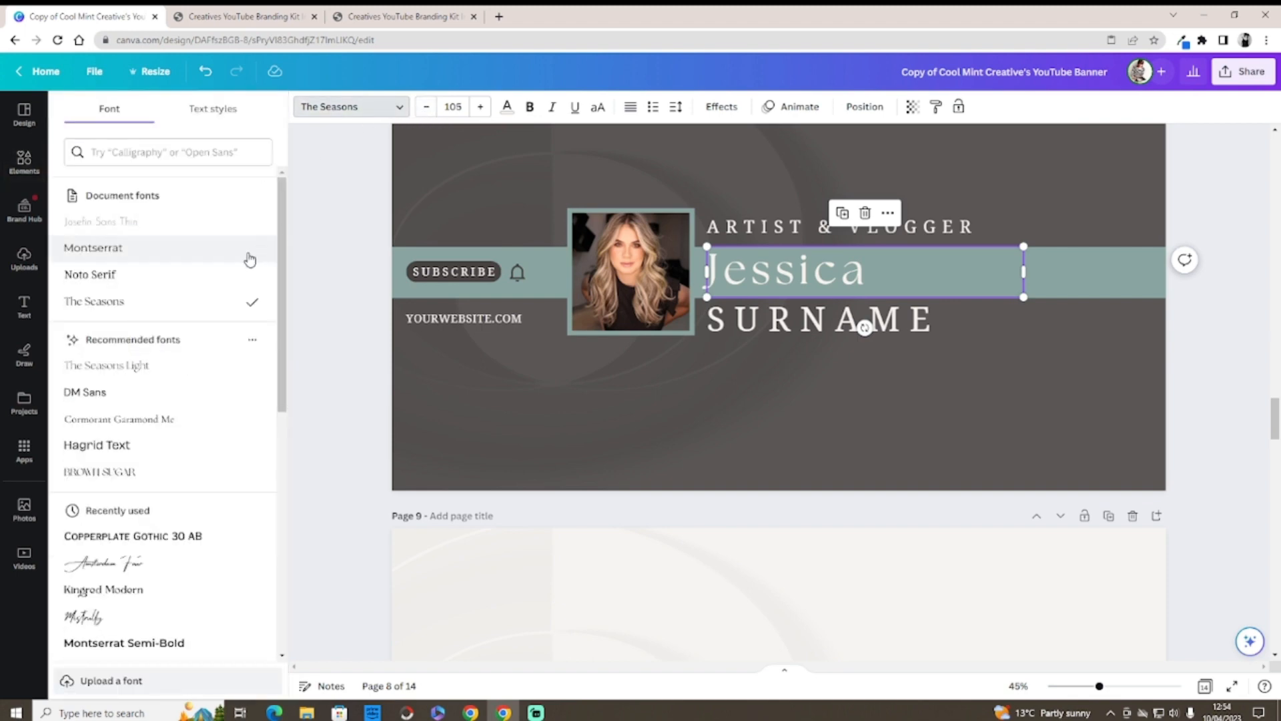
left_click_drag(280, 238, 267, 325)
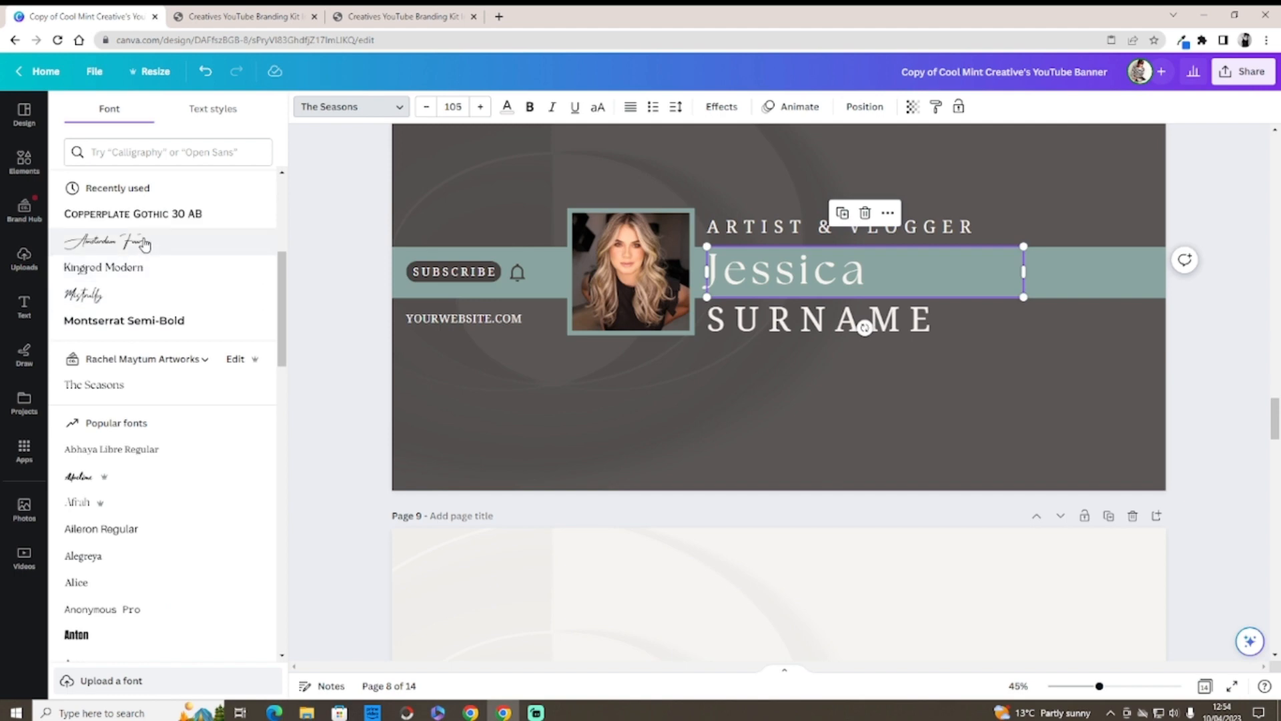
left_click(156, 252)
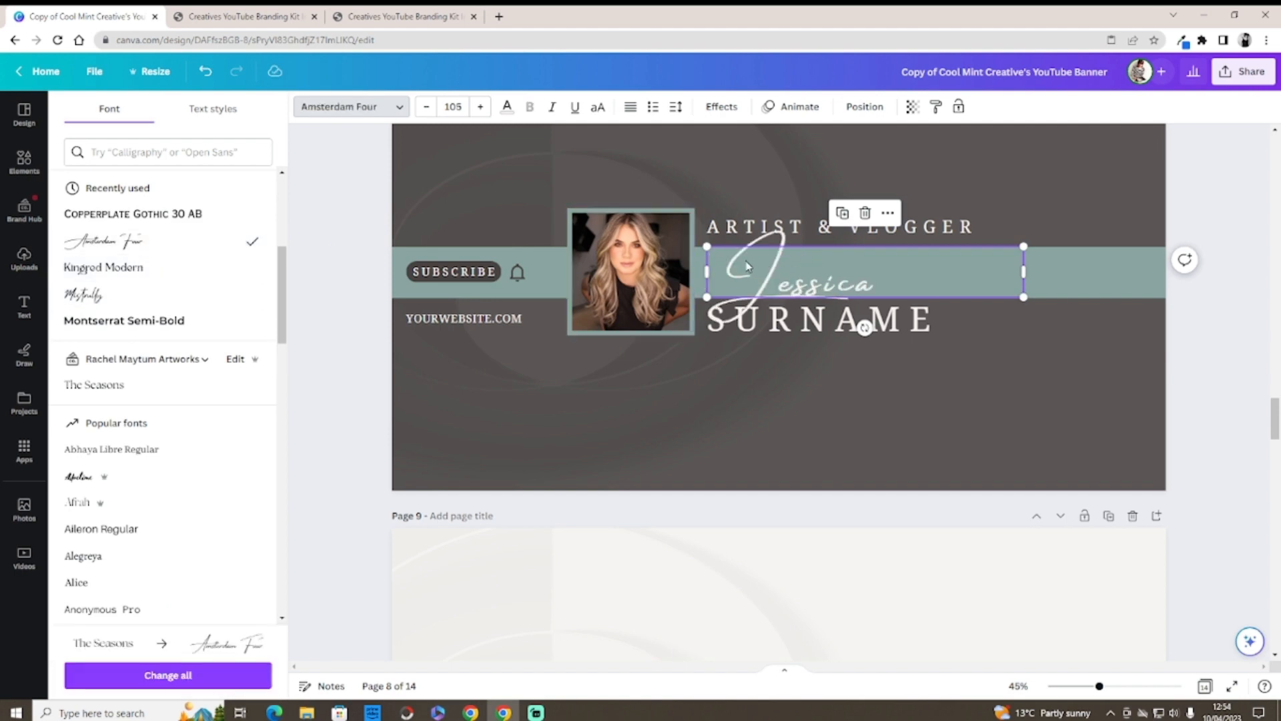
left_click(101, 299)
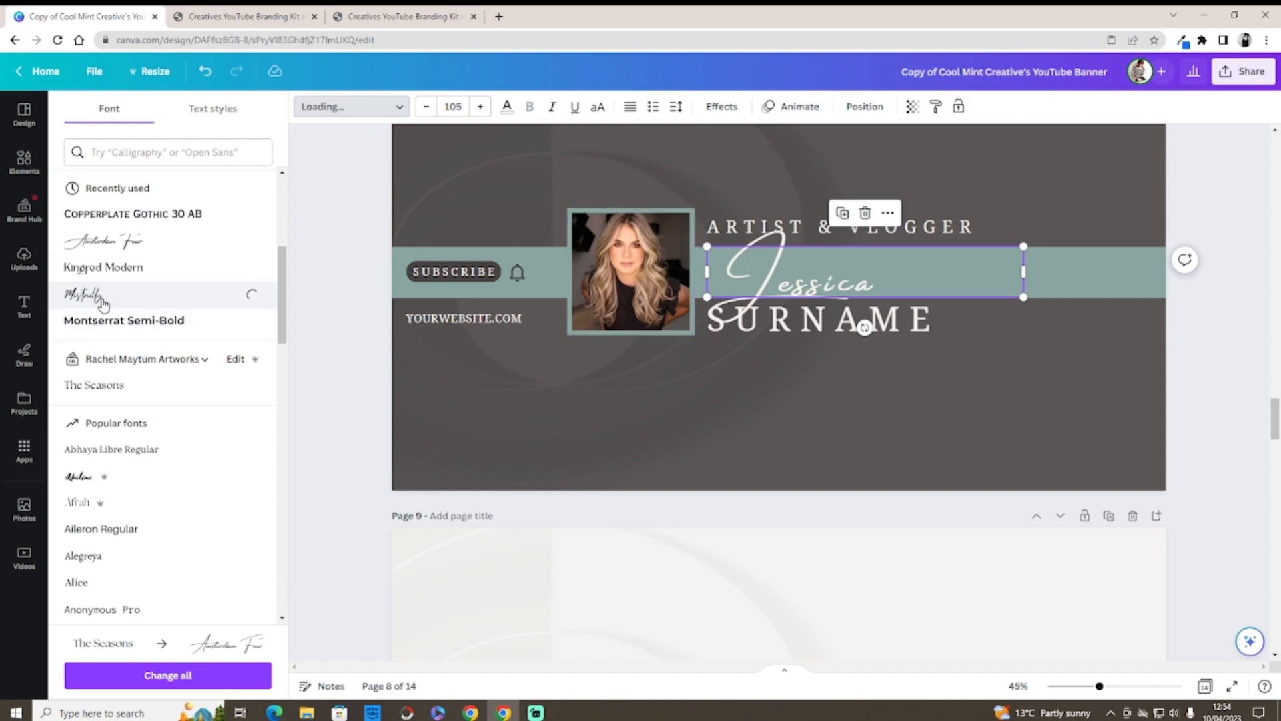
left_click(700, 379)
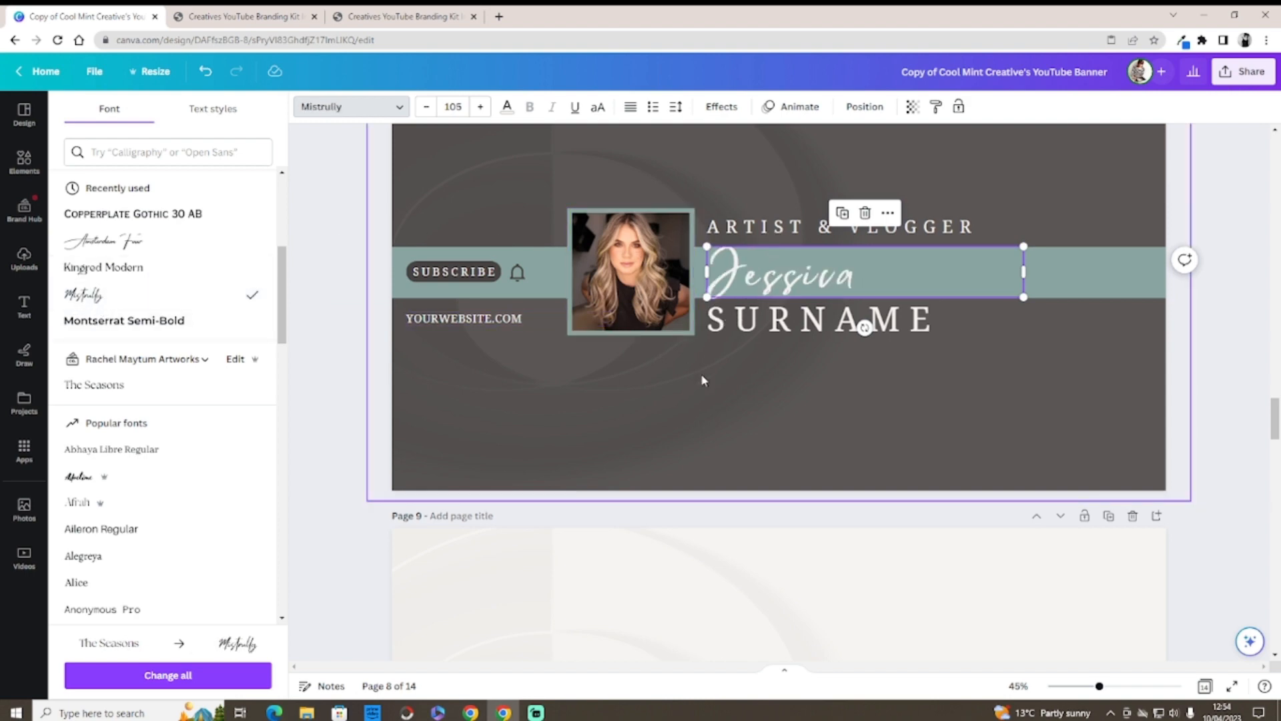
left_click(724, 263)
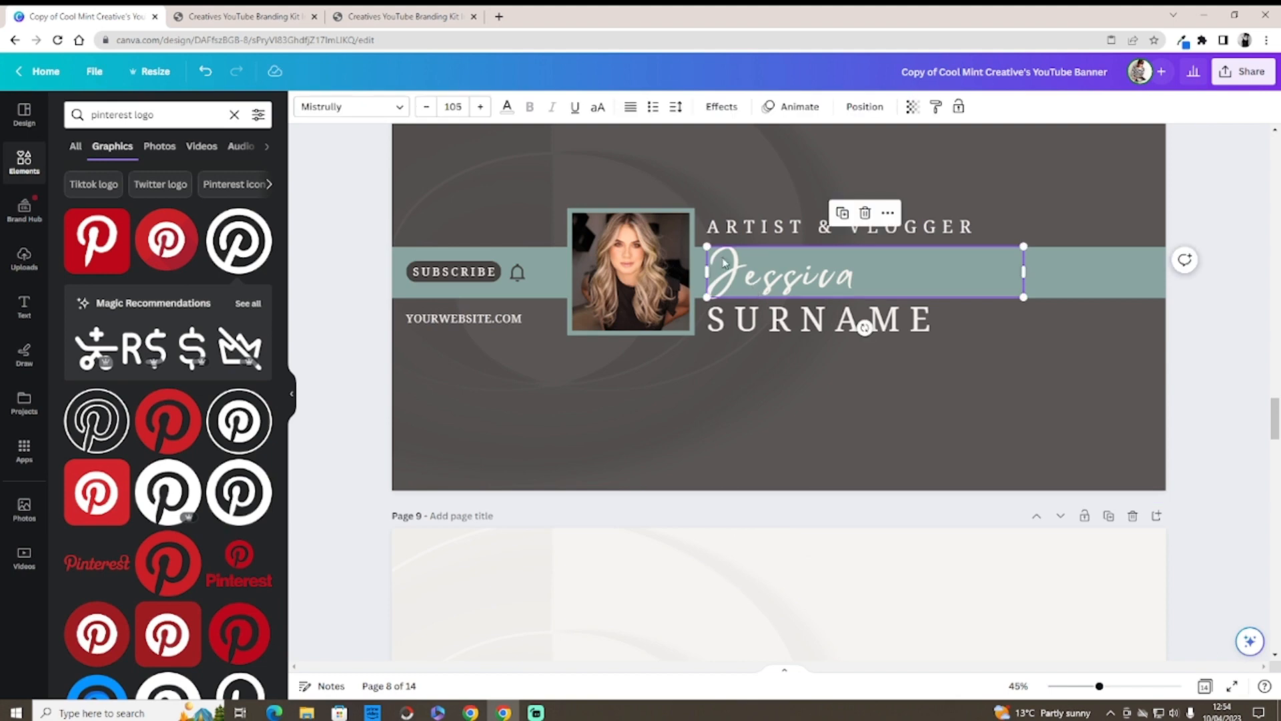
left_click_drag(706, 245, 707, 299)
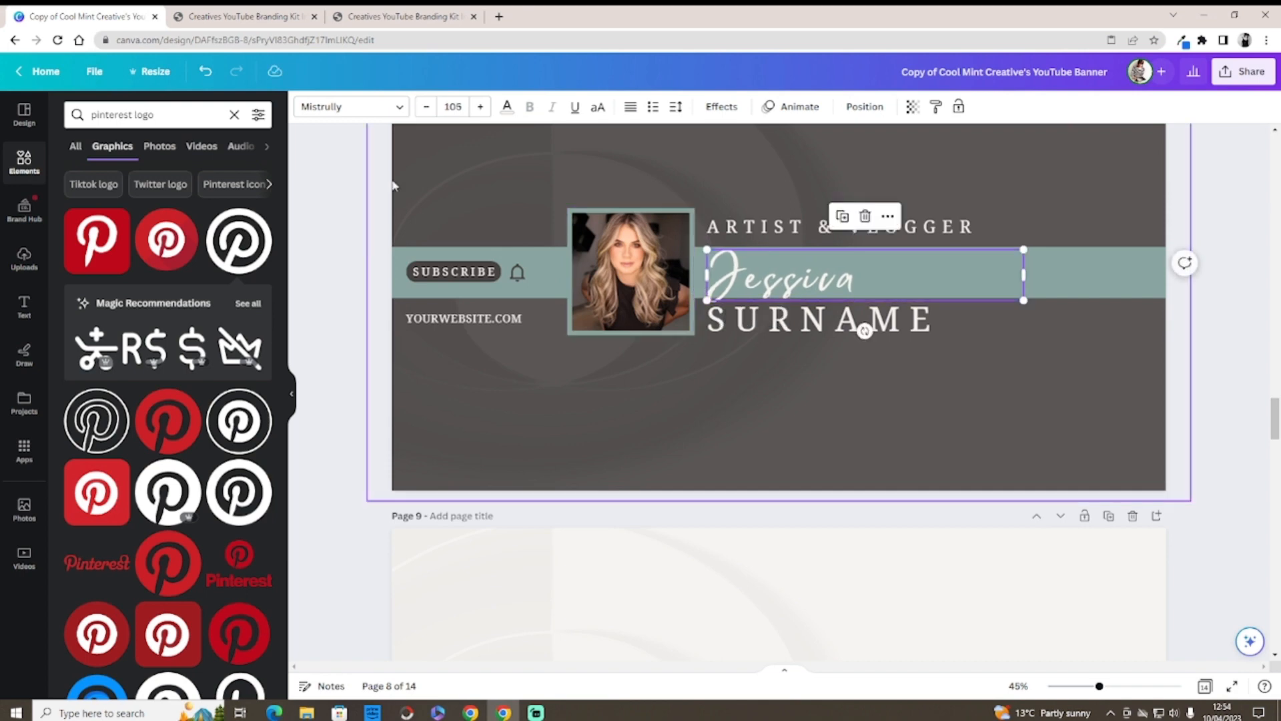
left_click(207, 74)
left_click(207, 73)
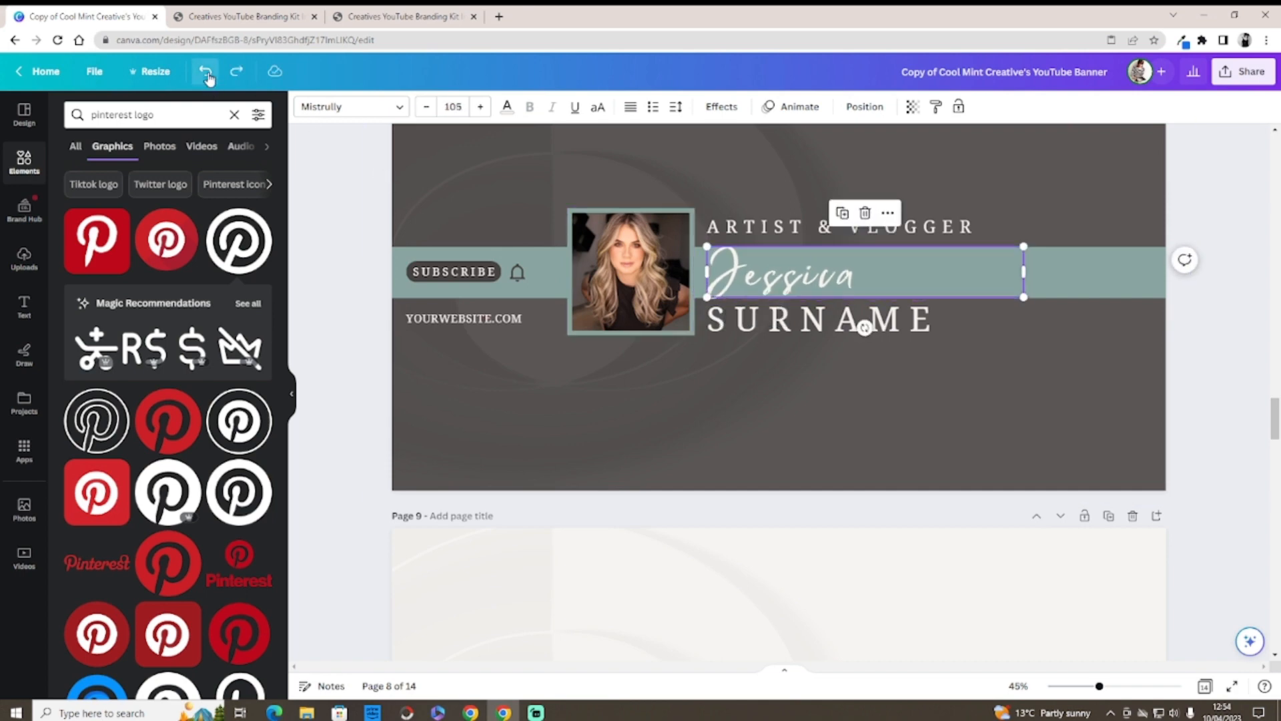
left_click(207, 73)
left_click(207, 74)
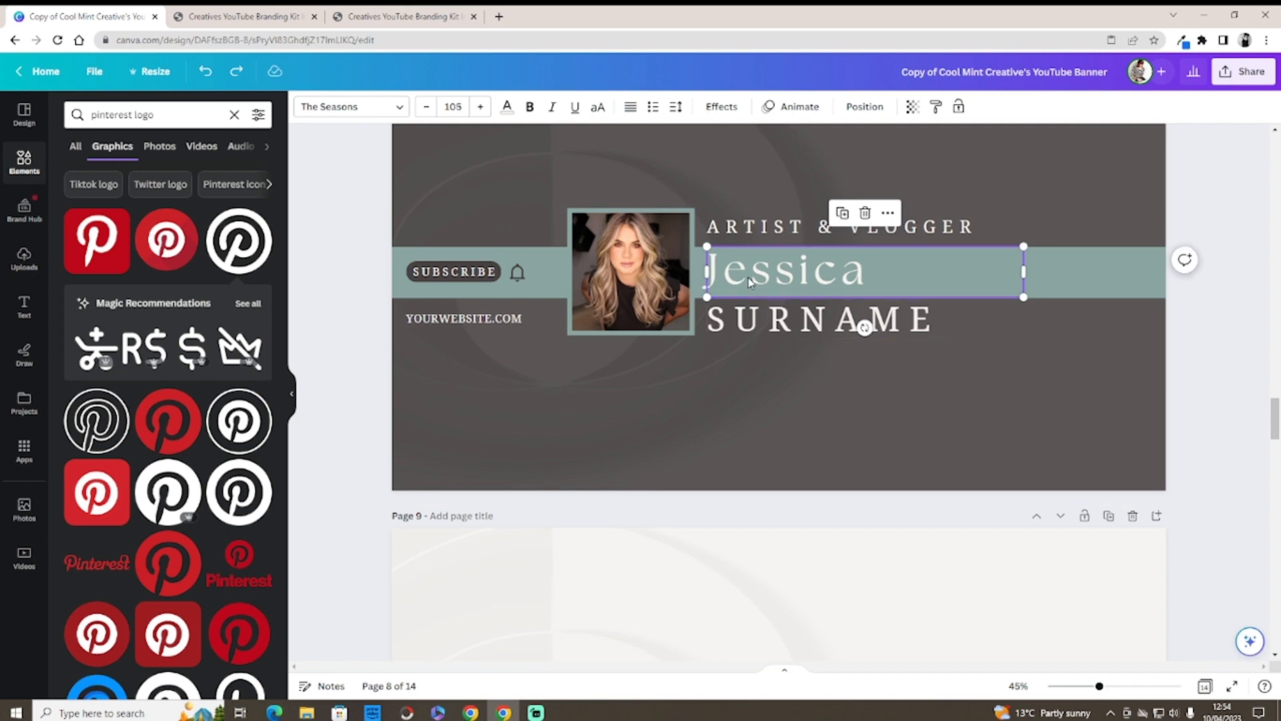
Step: Raise the first name's letter spacing to about 447
left_click(679, 109)
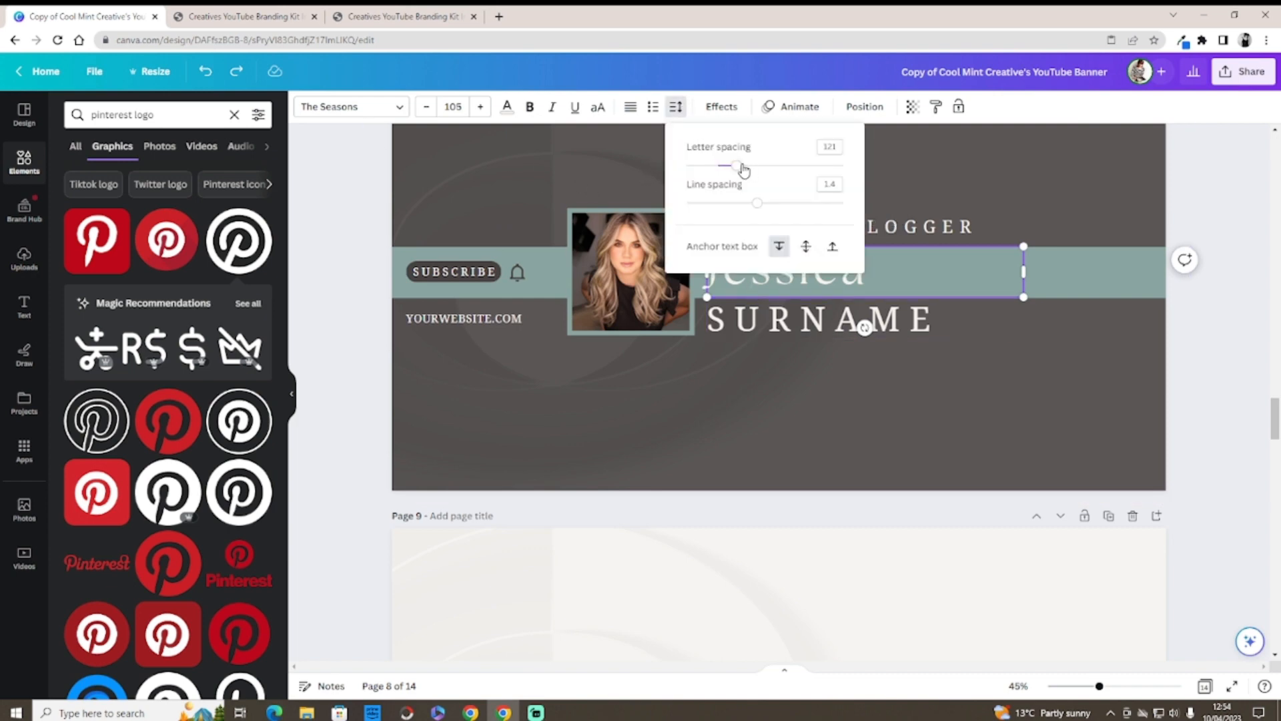
left_click_drag(741, 166, 786, 170)
right_click(786, 171)
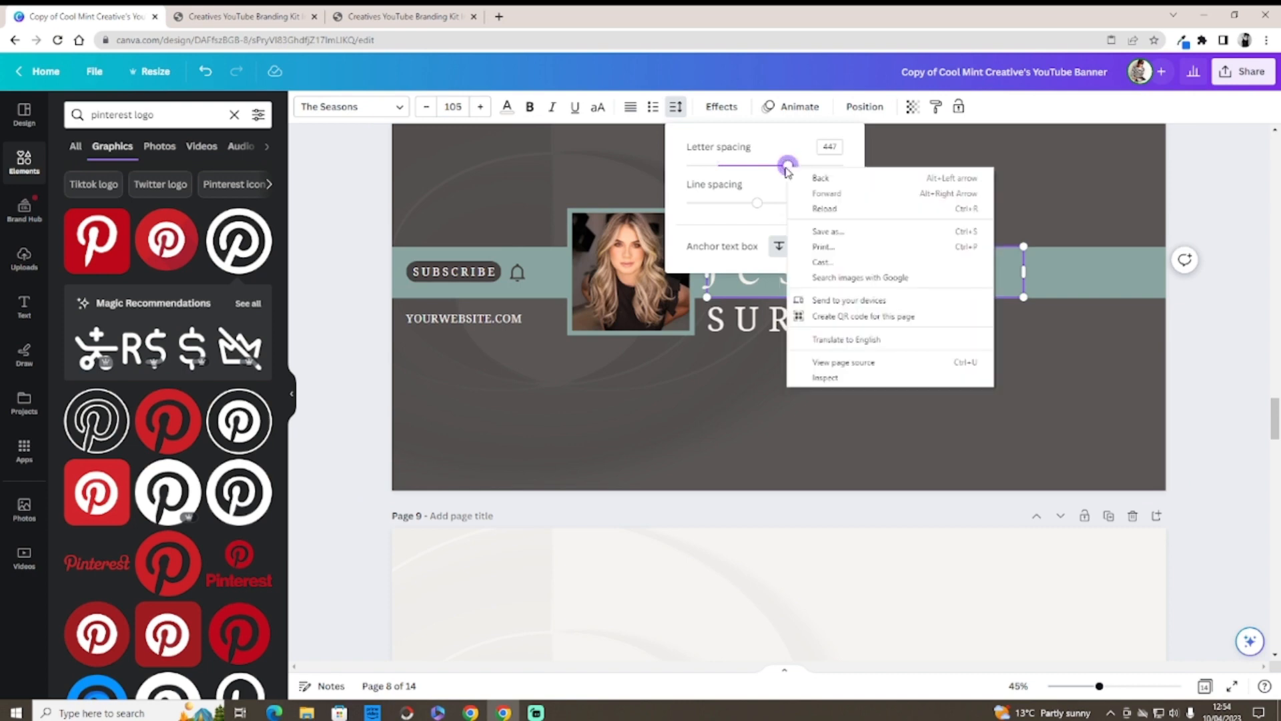
left_click(758, 163)
left_click(781, 163)
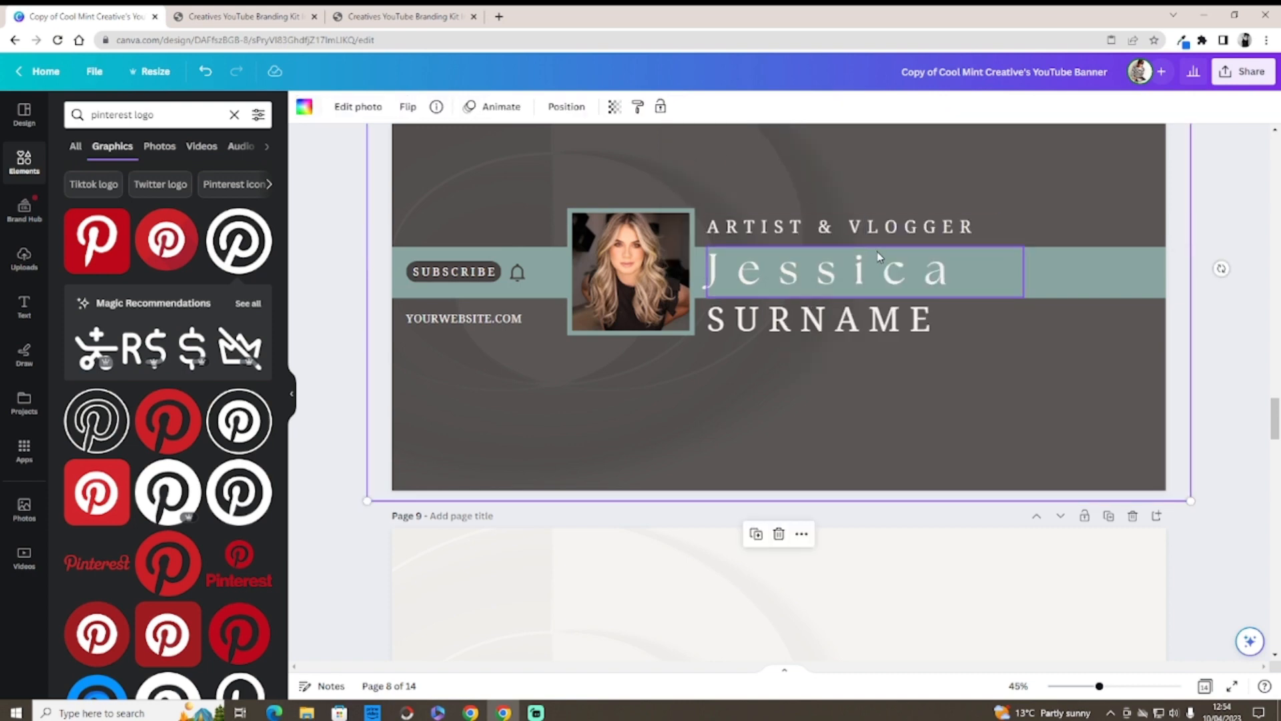
Step: Delete the SURNAME placeholder word
left_click(920, 327)
double_click(932, 319)
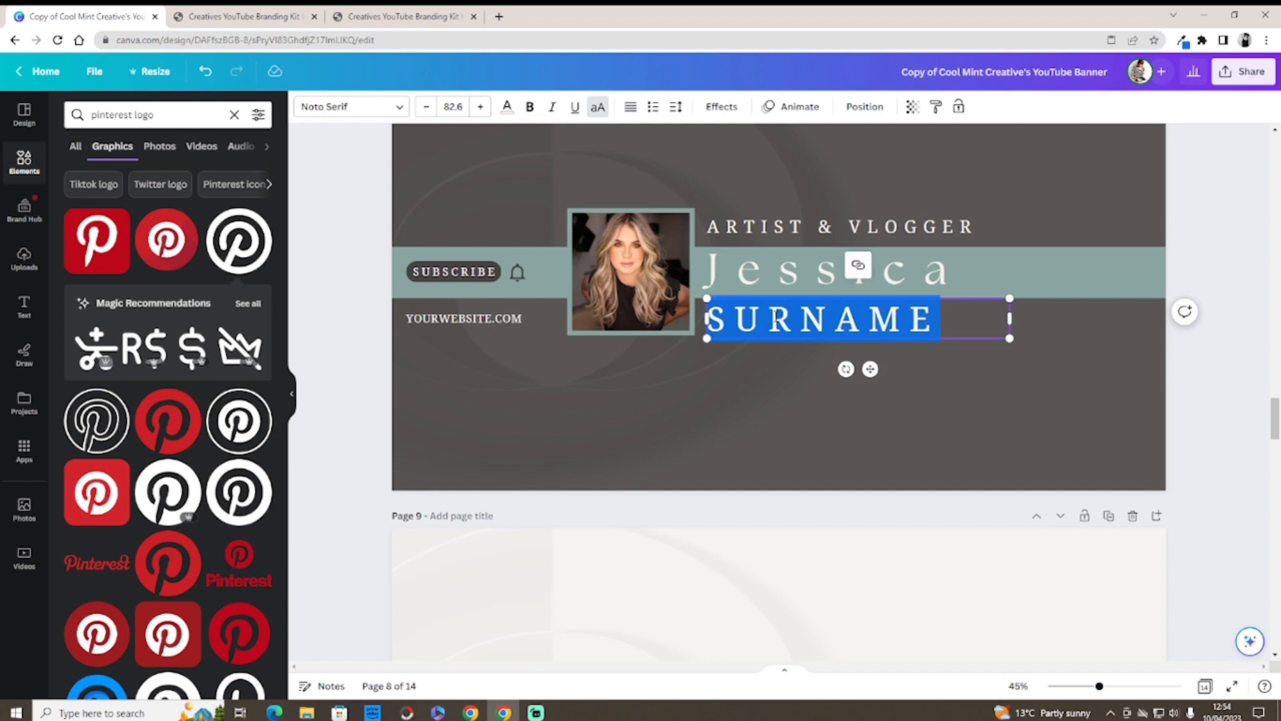
key("BackSpace")
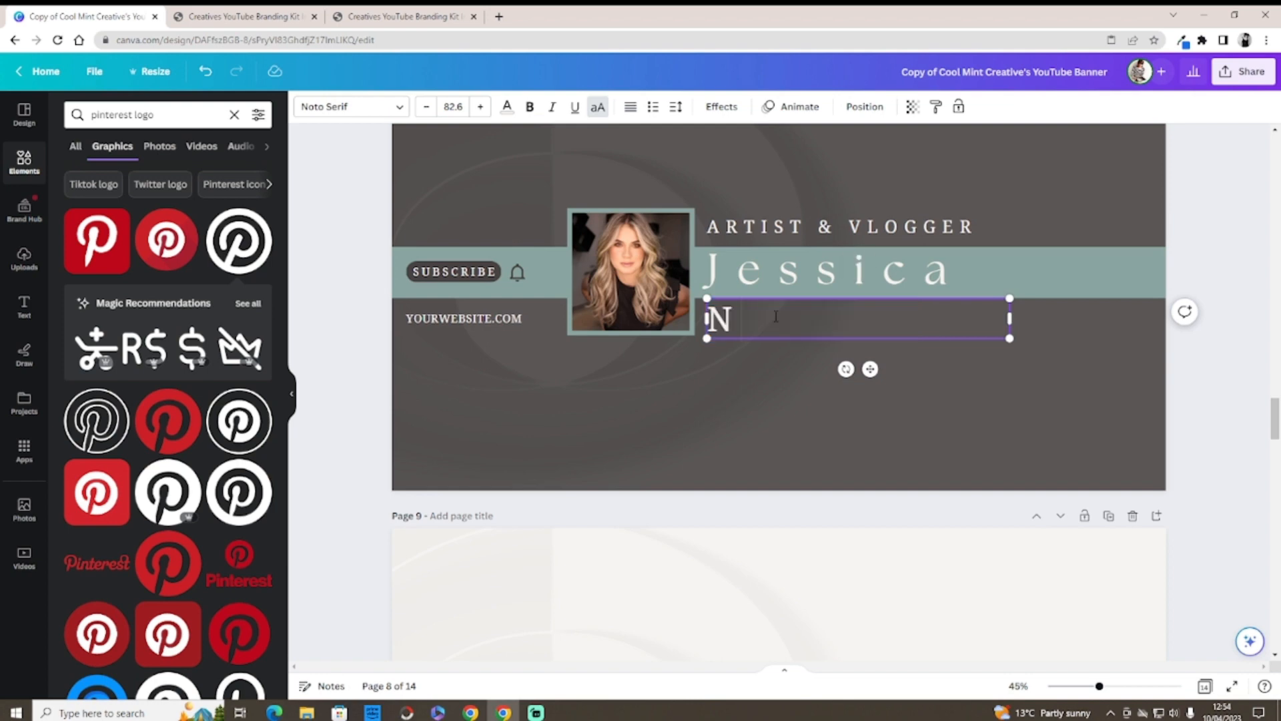
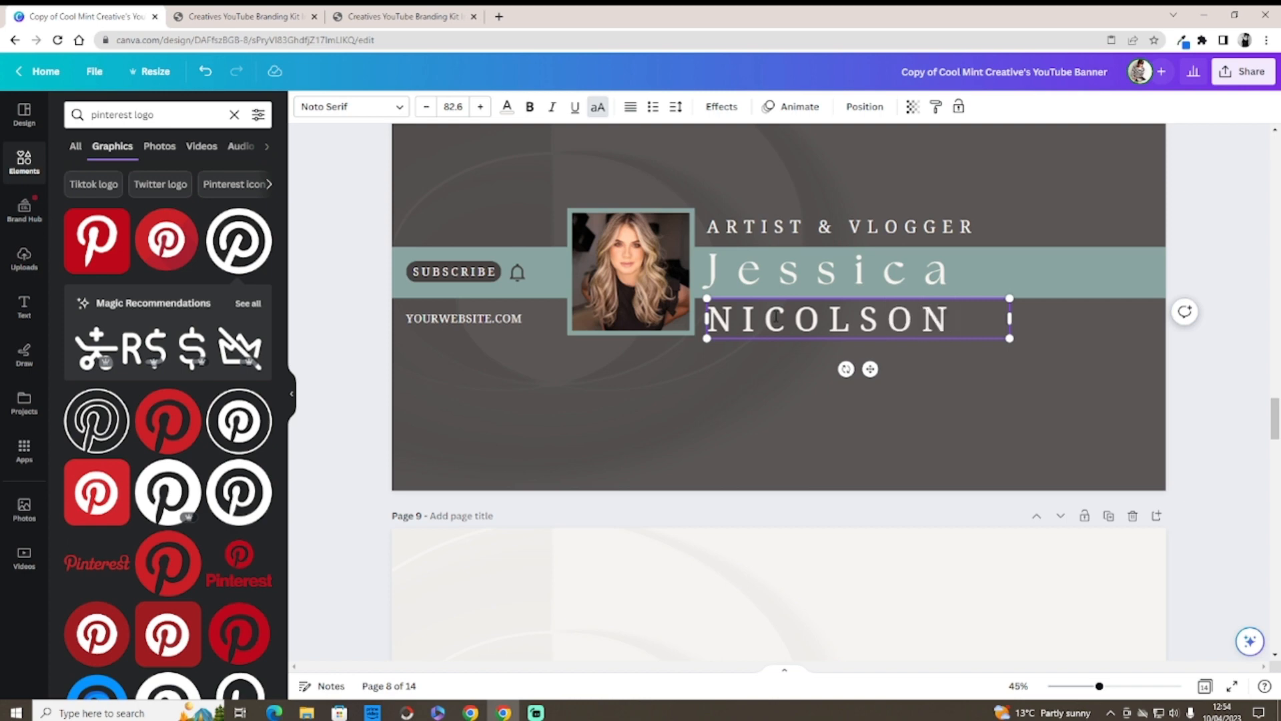
Step: Type the creator's surname in capitals and adjust its letter spacing
left_click(763, 359)
left_click(851, 334)
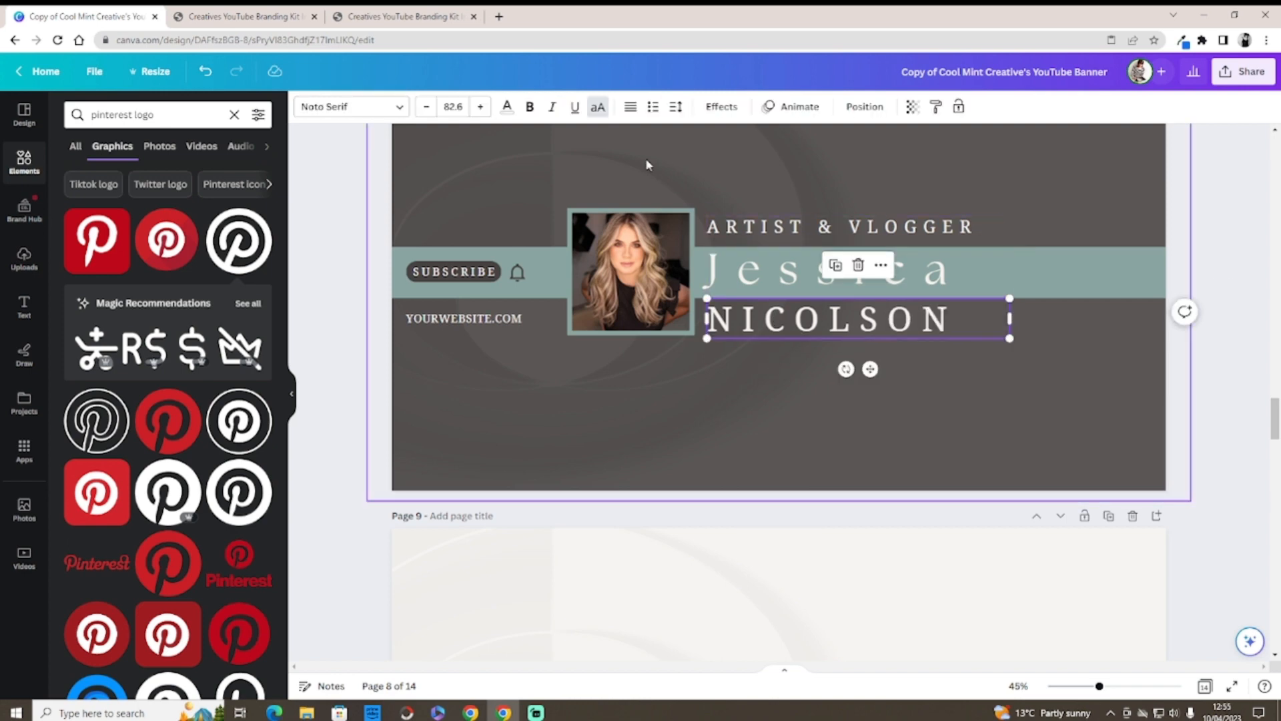
left_click(675, 109)
mouse_move(763, 166)
left_mouse_down()
mouse_move(719, 174)
mouse_move(801, 168)
mouse_move(764, 171)
left_mouse_up()
left_click(954, 380)
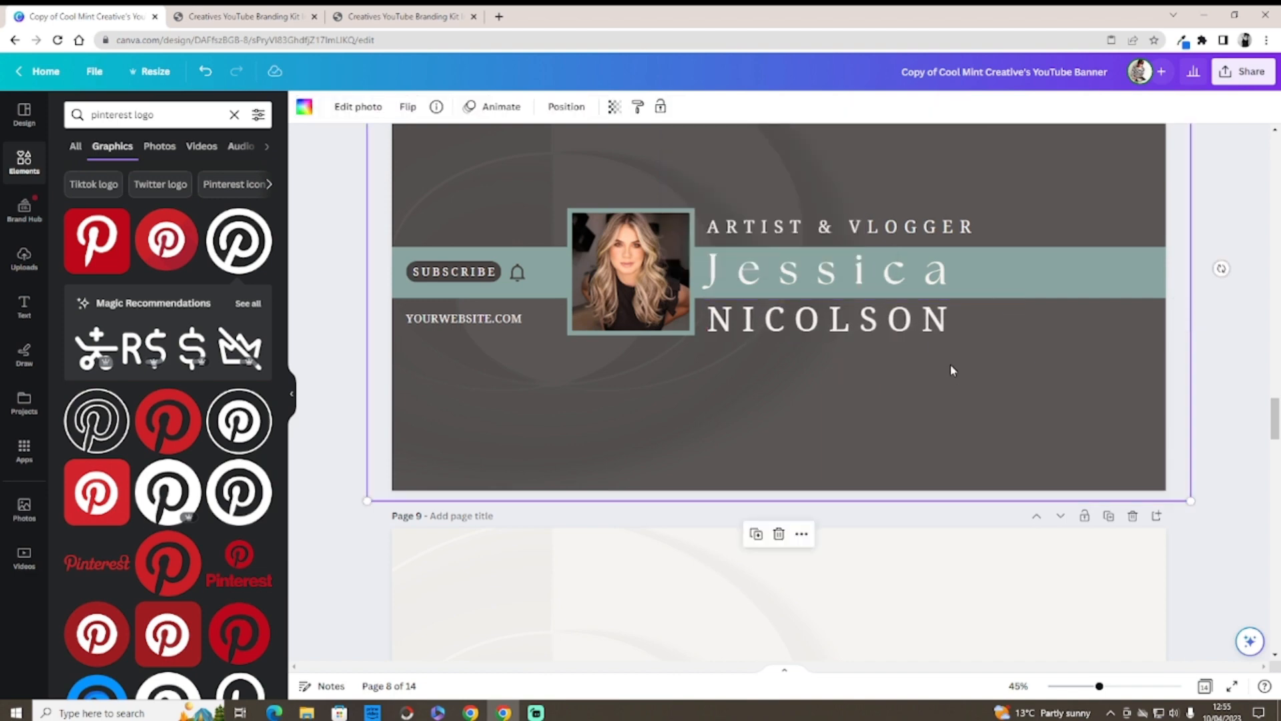
Step: Select the ARTIST & VLOGGER tagline text box
left_click(937, 233)
left_click_drag(973, 227, 726, 227)
left_click(811, 225)
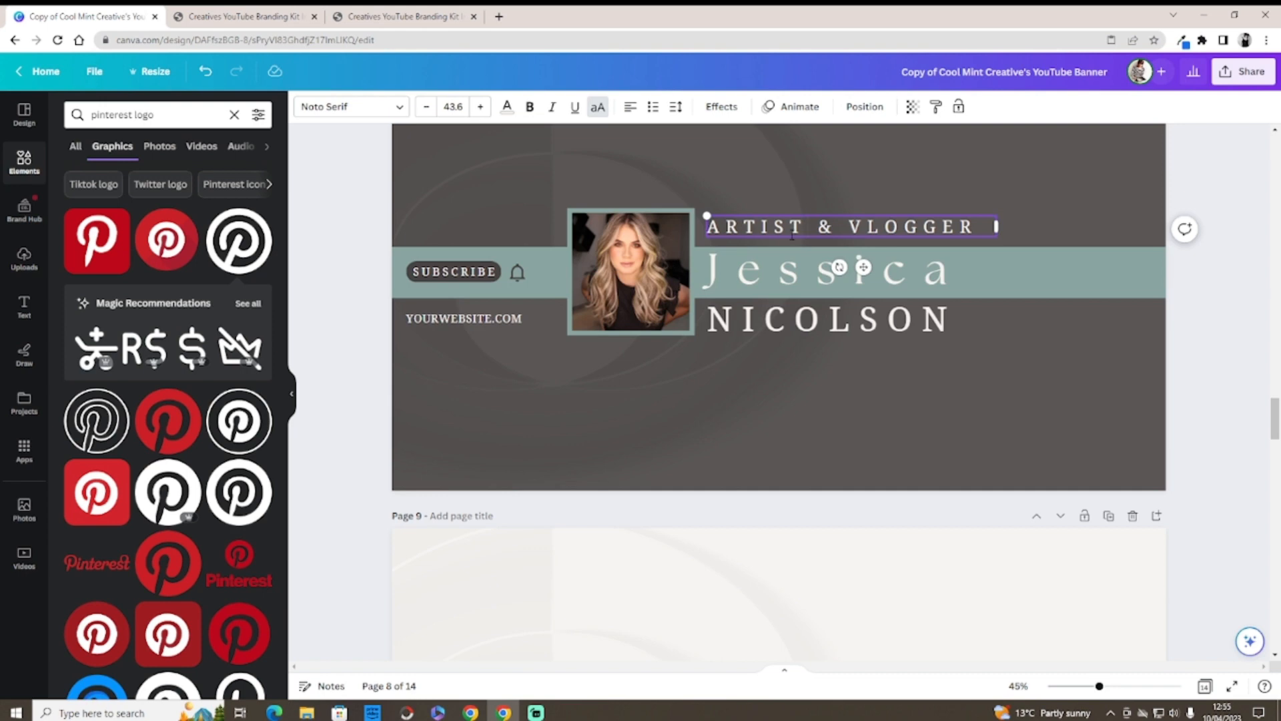
Step: Open the profile photo for cropping and leave it unchanged
left_click(622, 270)
double_click(623, 270)
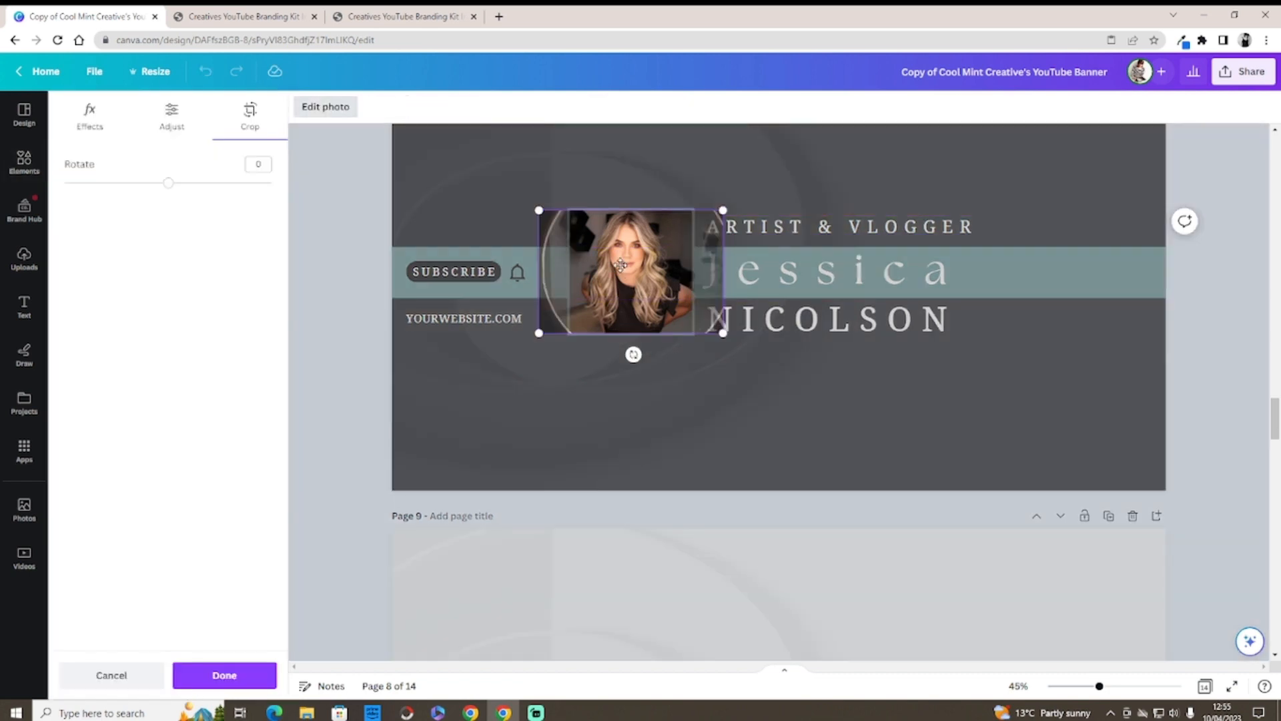
left_click(386, 252)
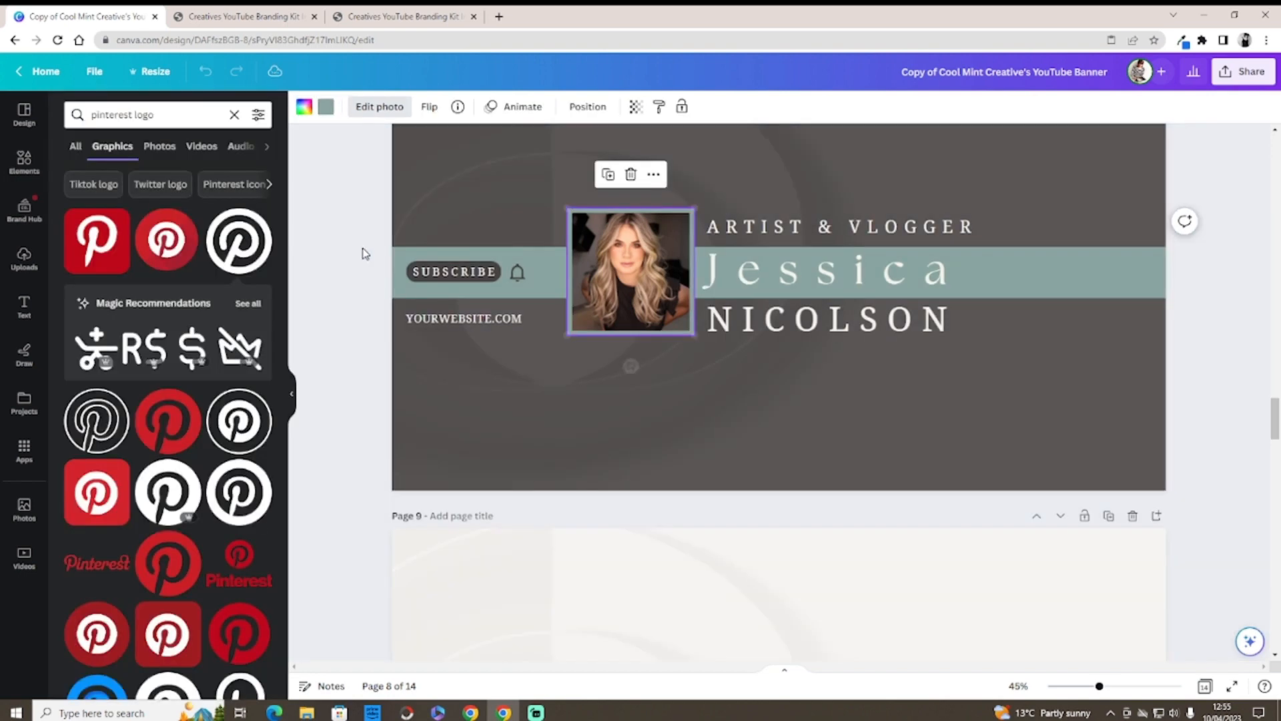
Step: Replace 'YOURWEBSITE.' with the creator's website name
left_click(472, 319)
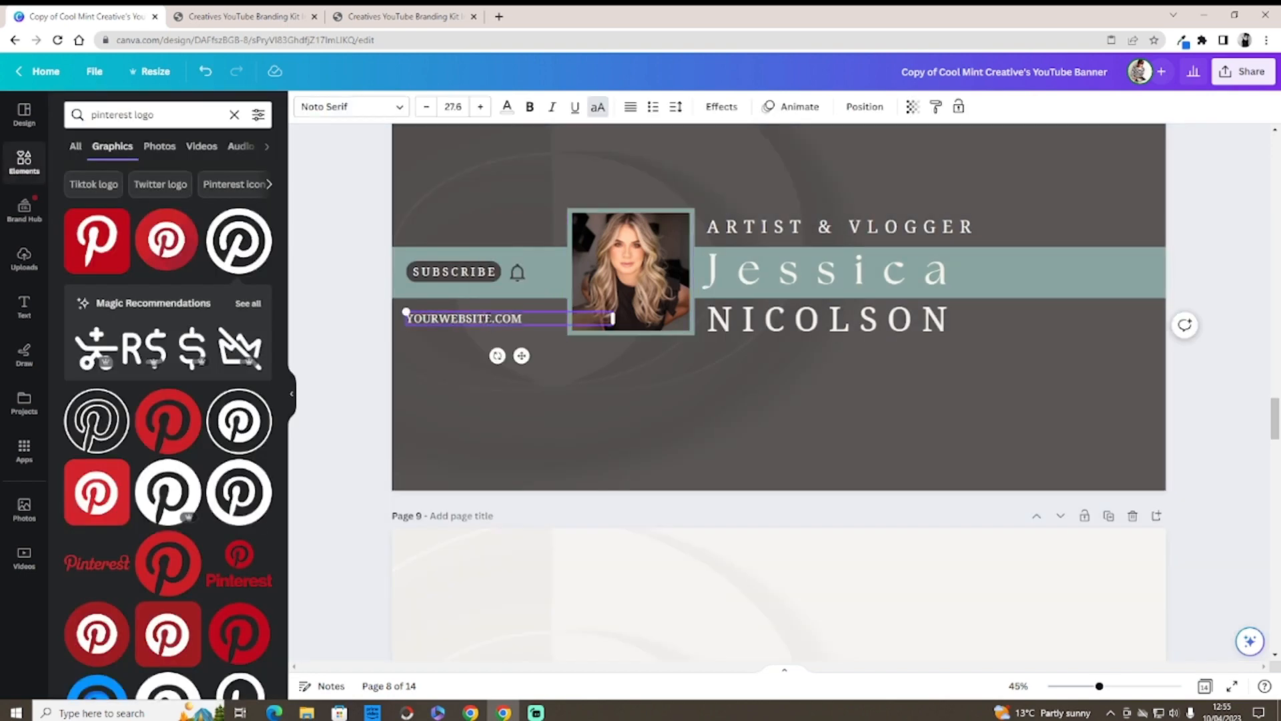
left_click(489, 318)
left_click_drag(494, 318, 407, 318)
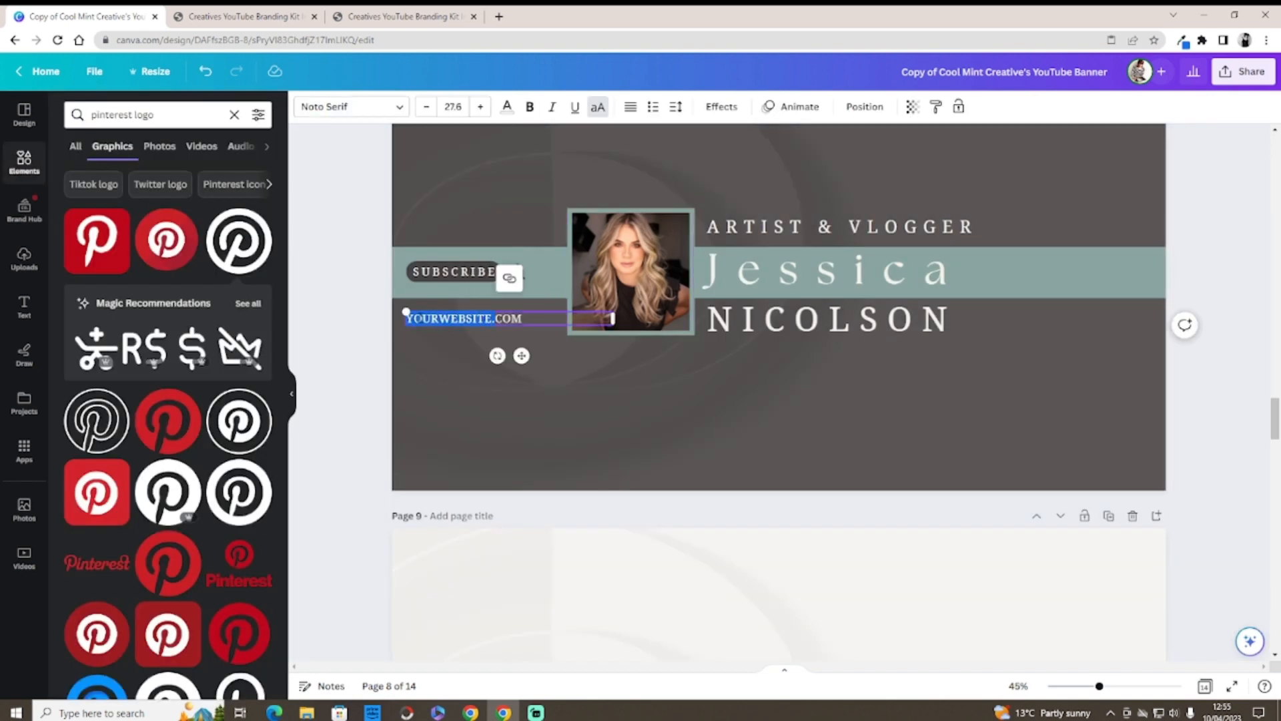
key("BackSpace")
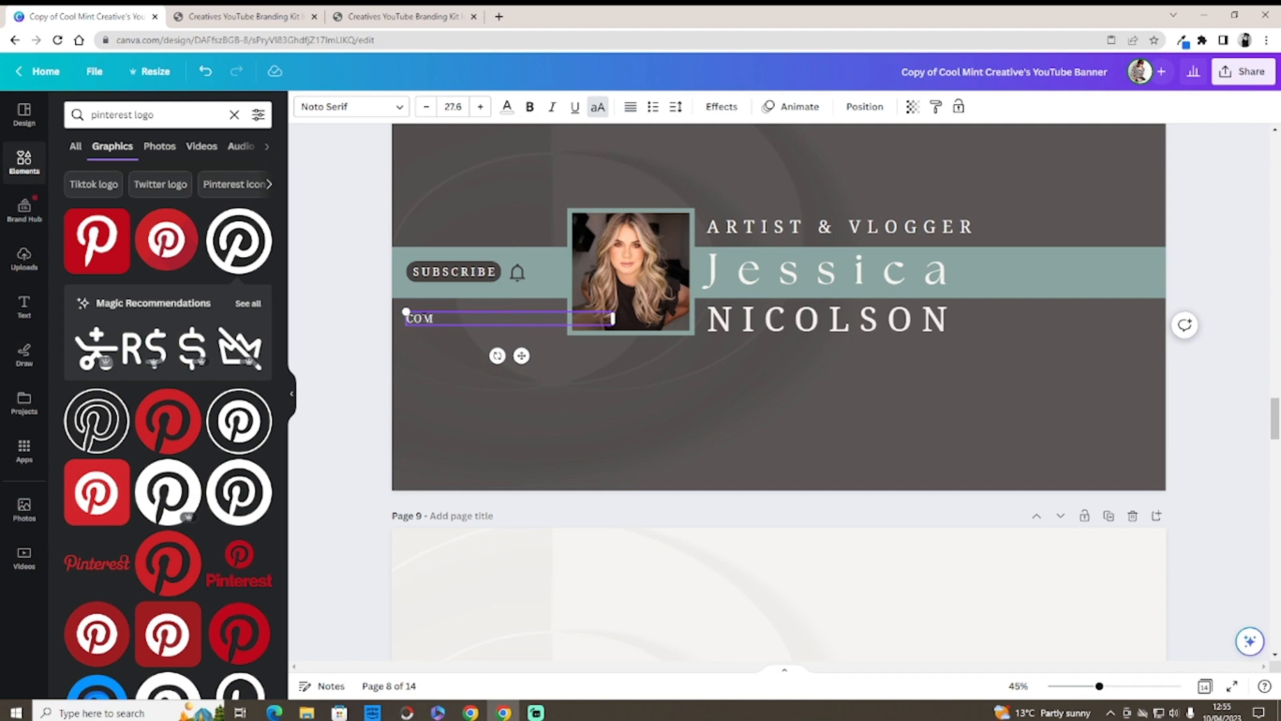
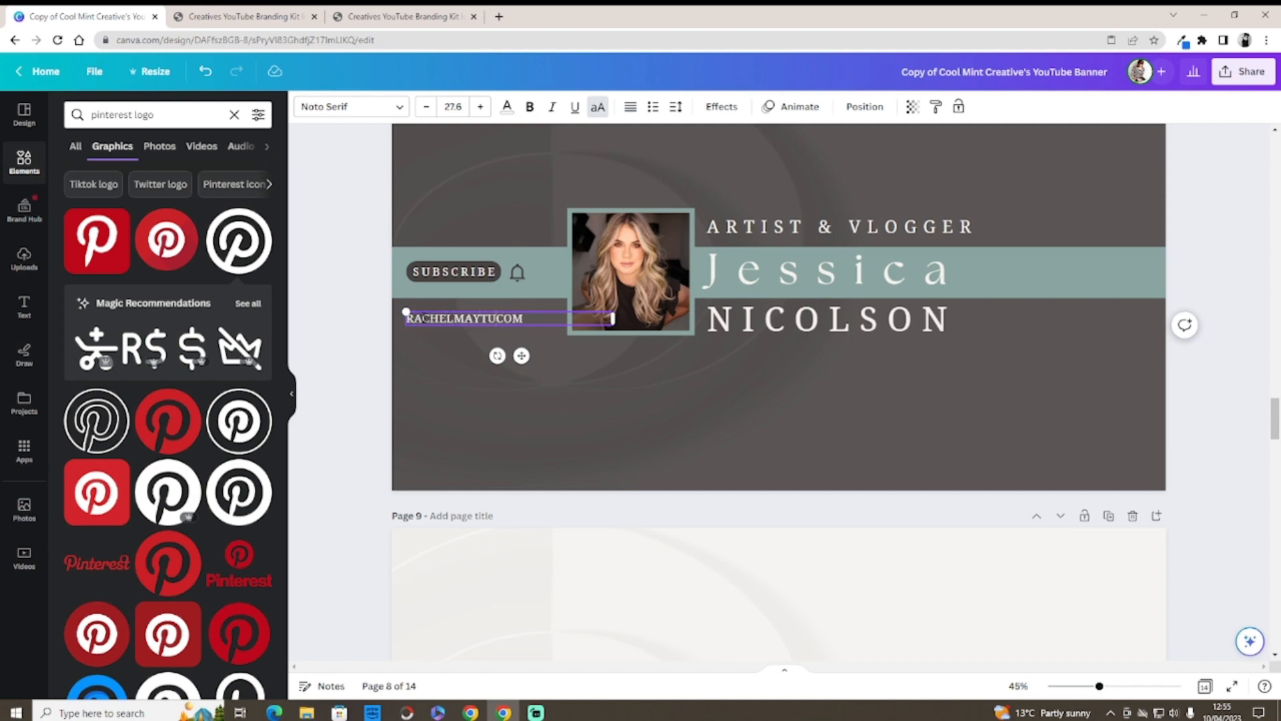
Step: Tighten the website text's letter spacing and bring the safe-area guide page into view
left_click(674, 117)
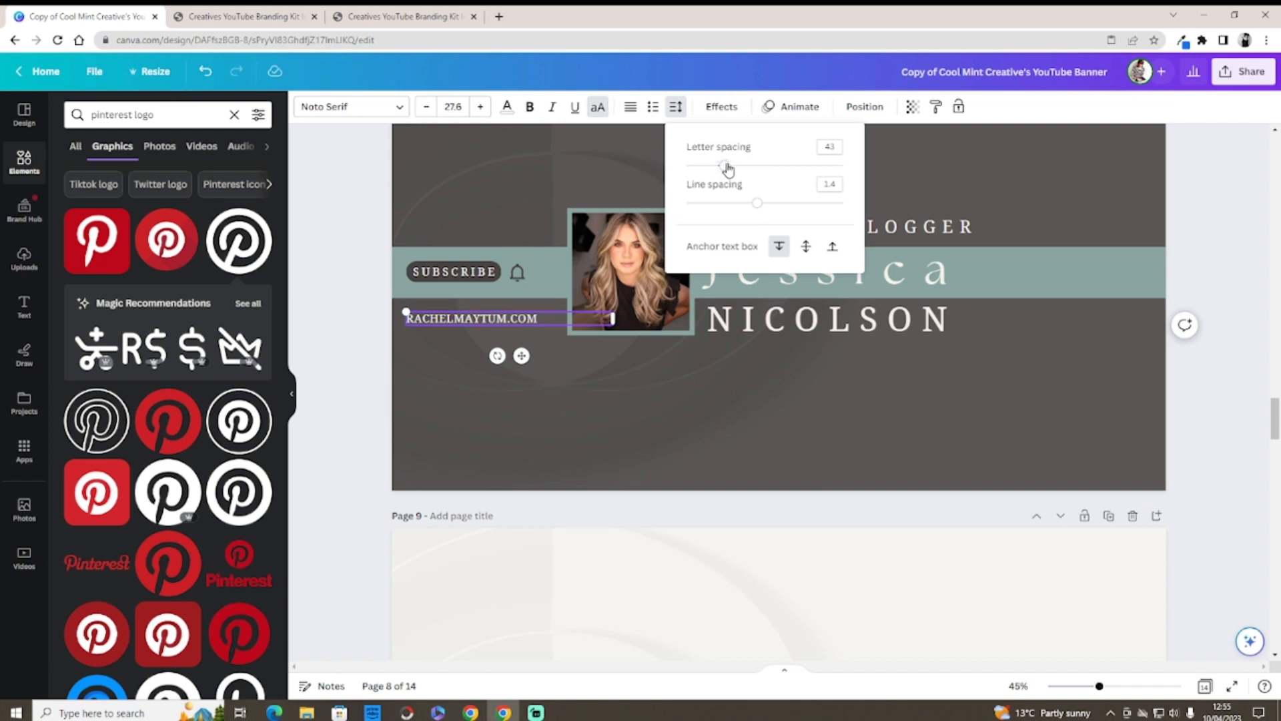
left_click_drag(728, 169, 707, 170)
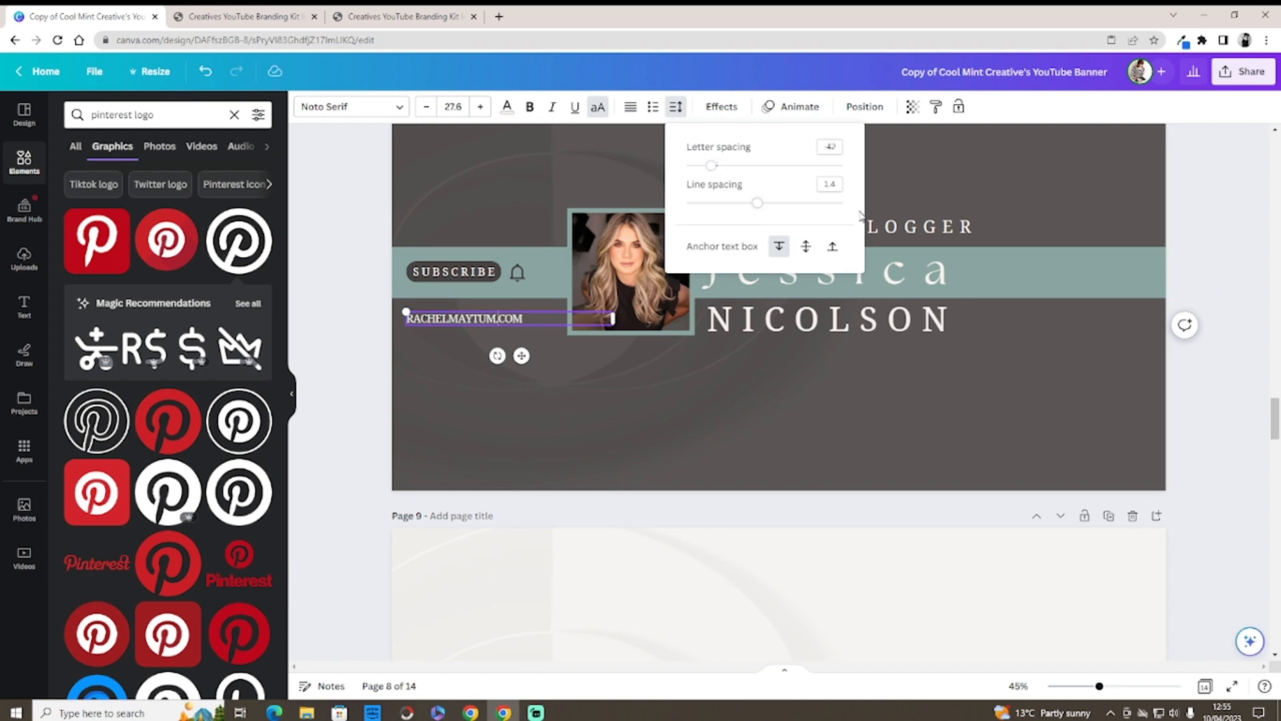
left_click(1214, 390)
left_click_drag(1268, 412, 1265, 187)
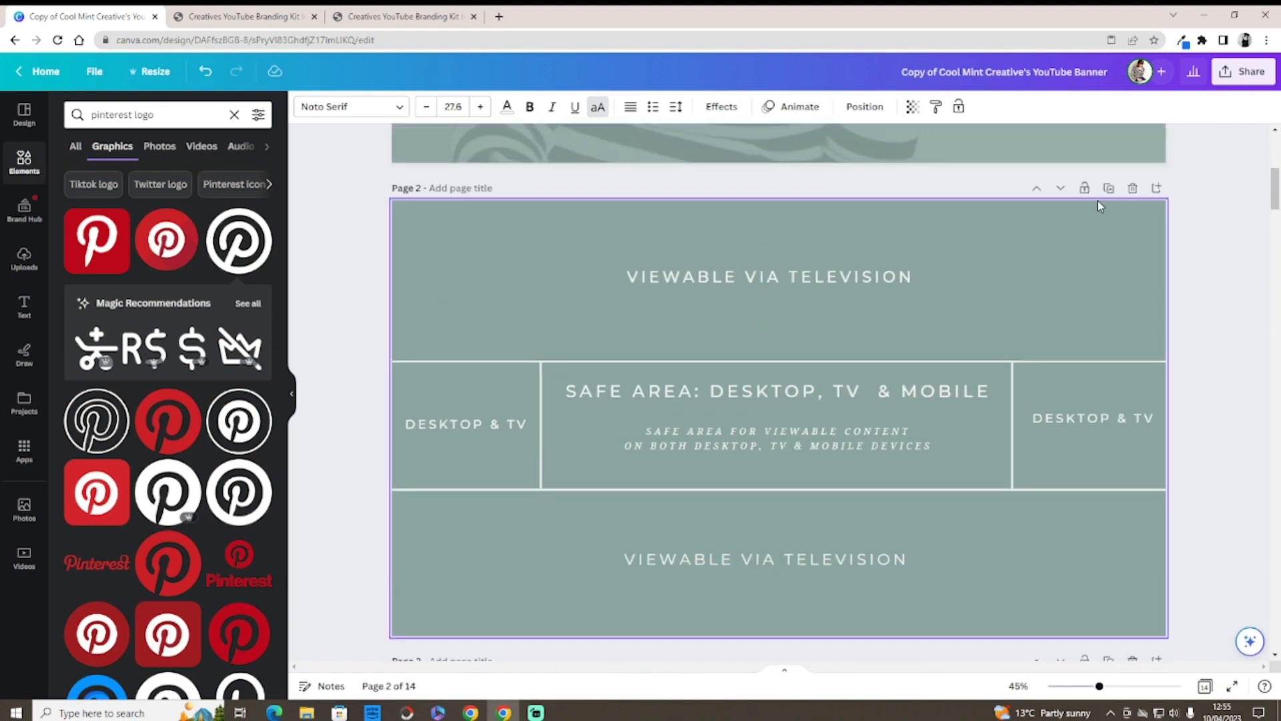
Step: Move the safe-area guide page down to page 8, below the customised banner
left_click(1060, 188)
left_click(1060, 188)
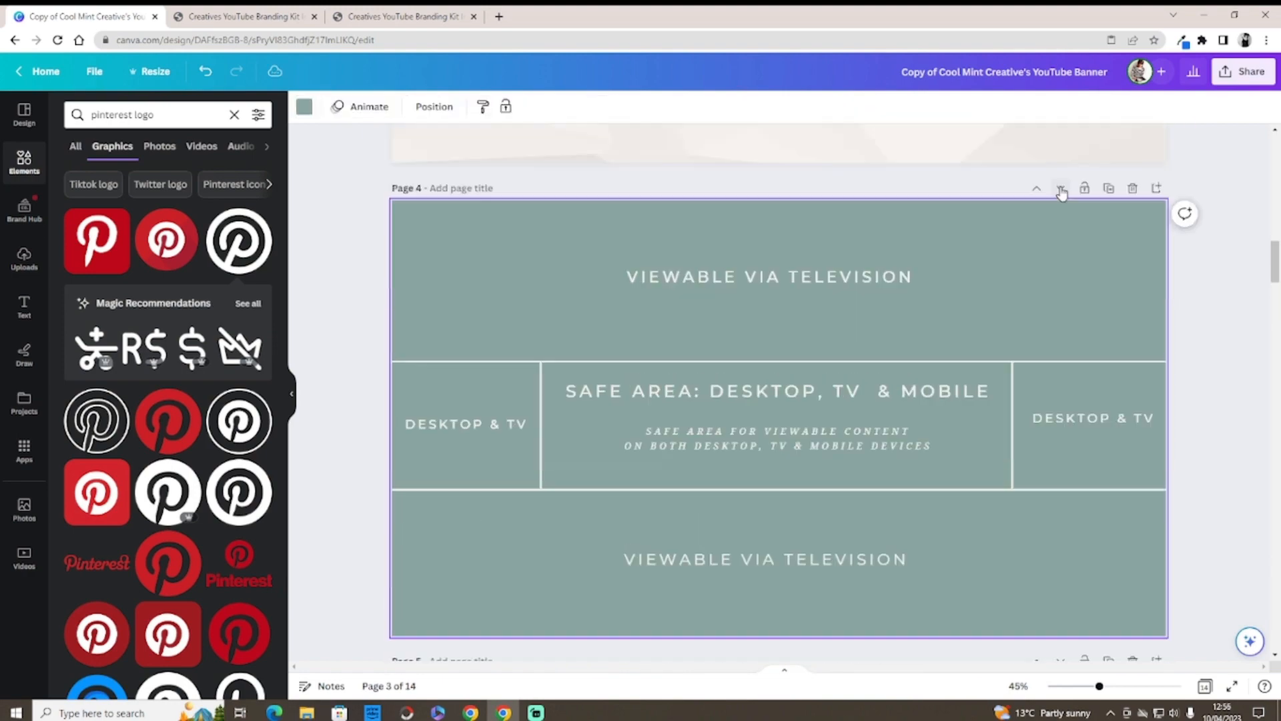
left_click(1061, 188)
left_click(1060, 188)
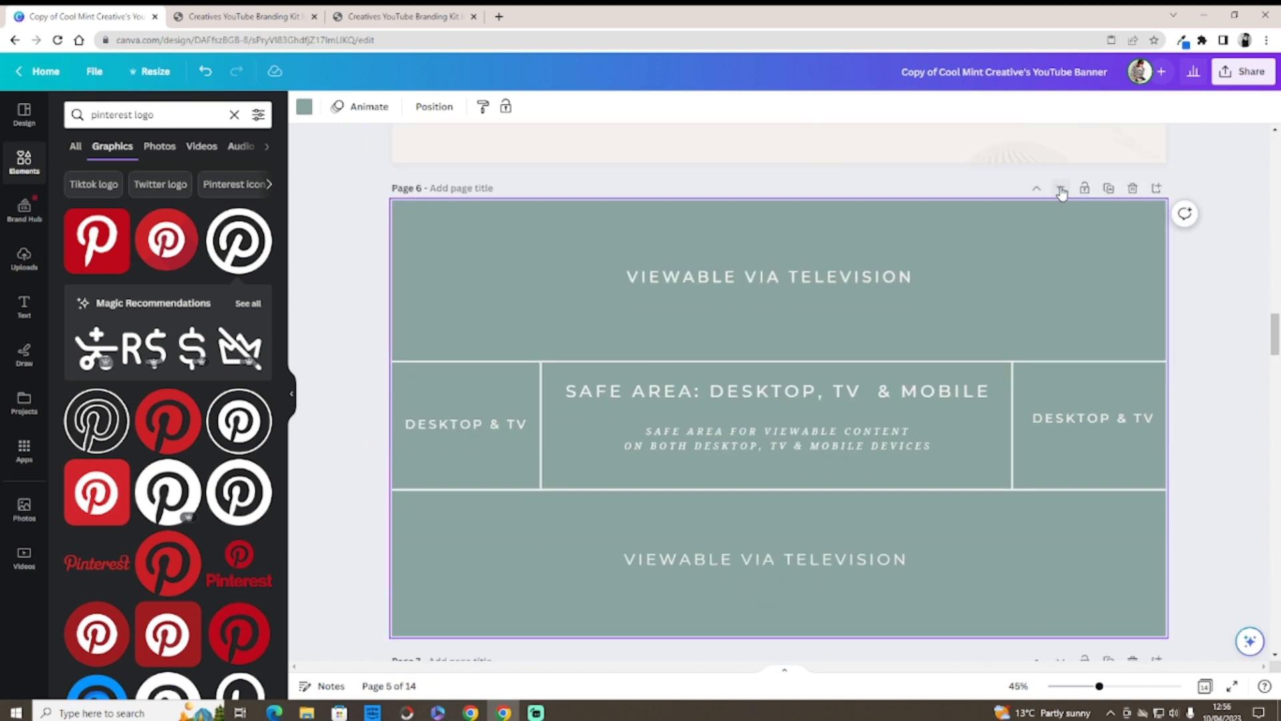
left_click(1060, 188)
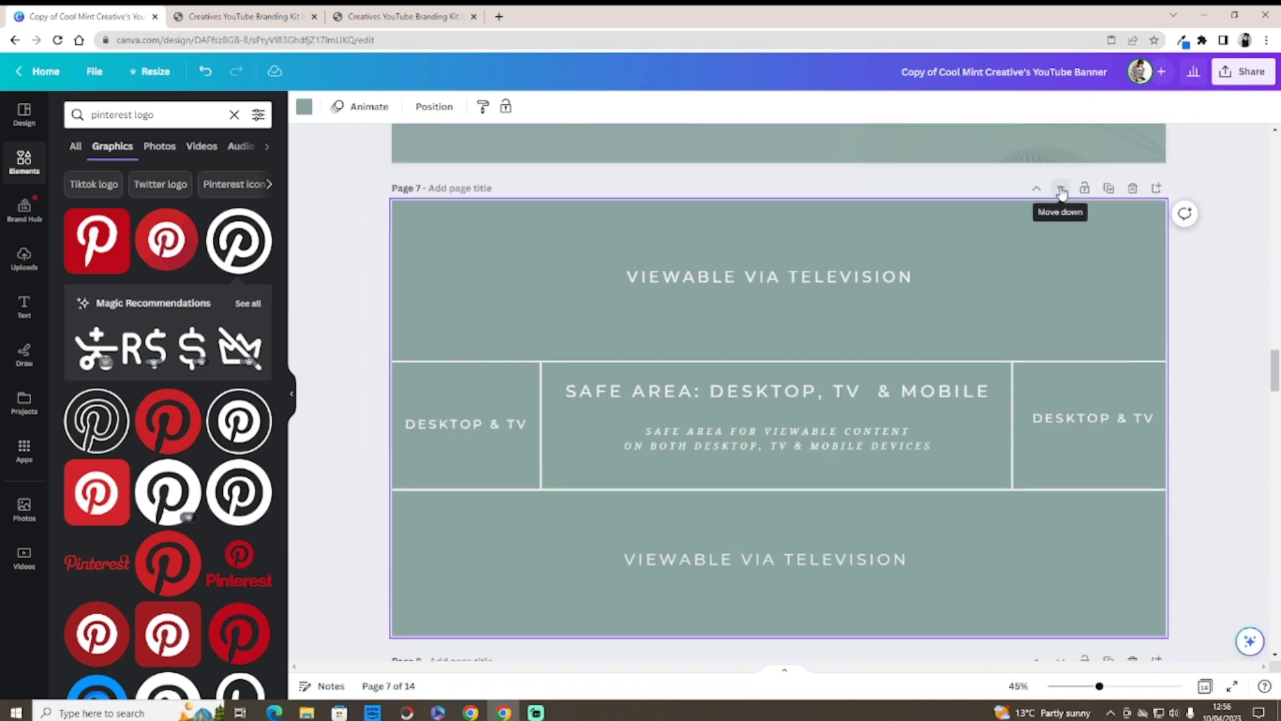
left_click(1060, 188)
mouse_move(1277, 398)
left_mouse_down()
mouse_move(1273, 366)
mouse_move(1274, 386)
left_mouse_up()
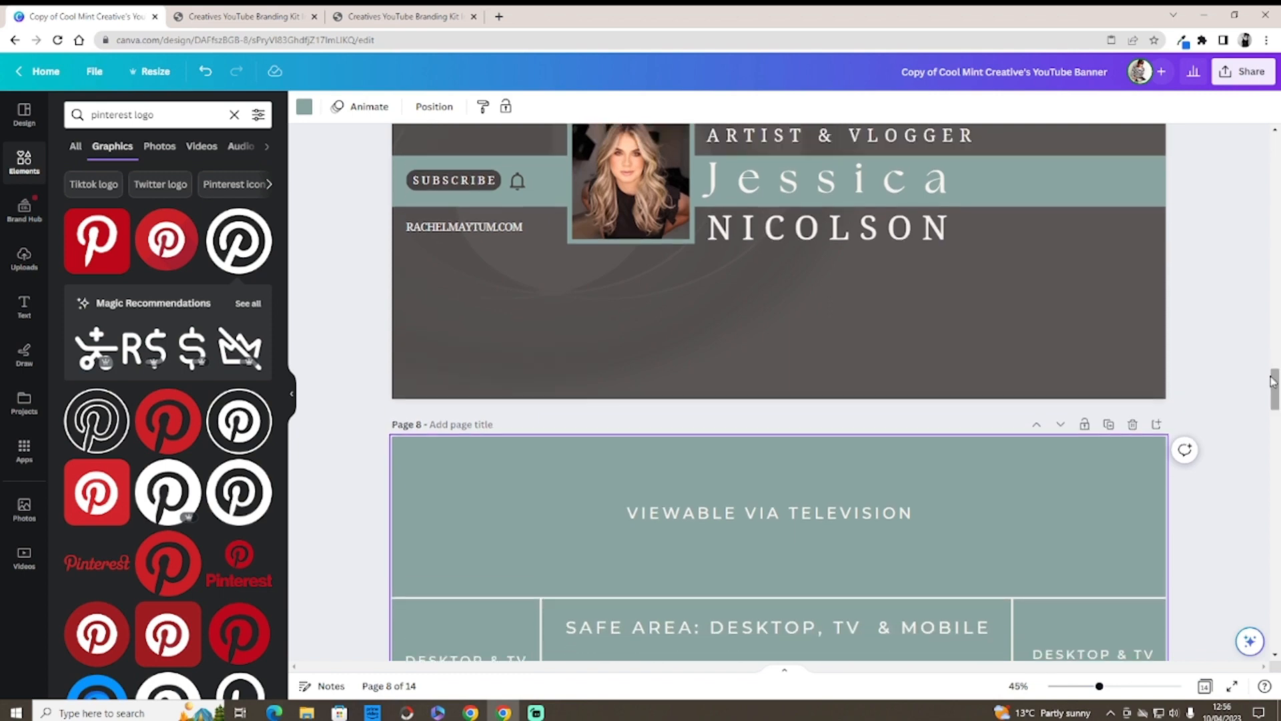
left_click(944, 202)
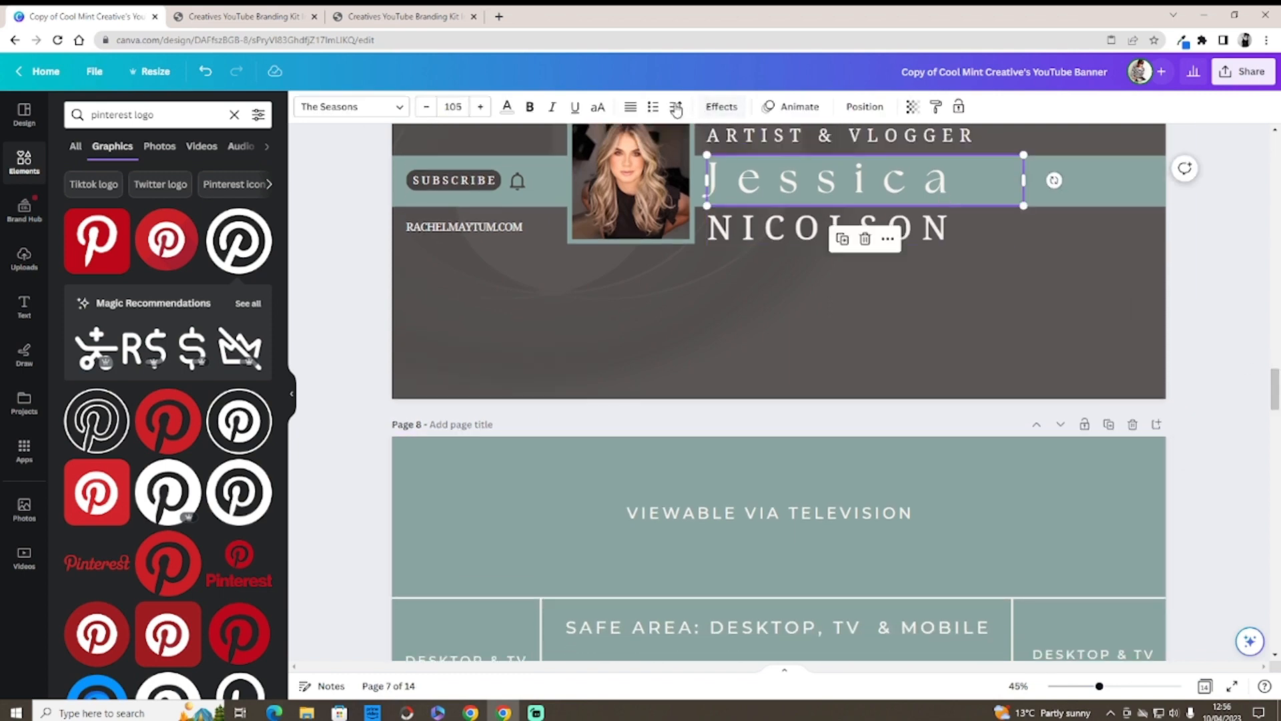
left_click(600, 108)
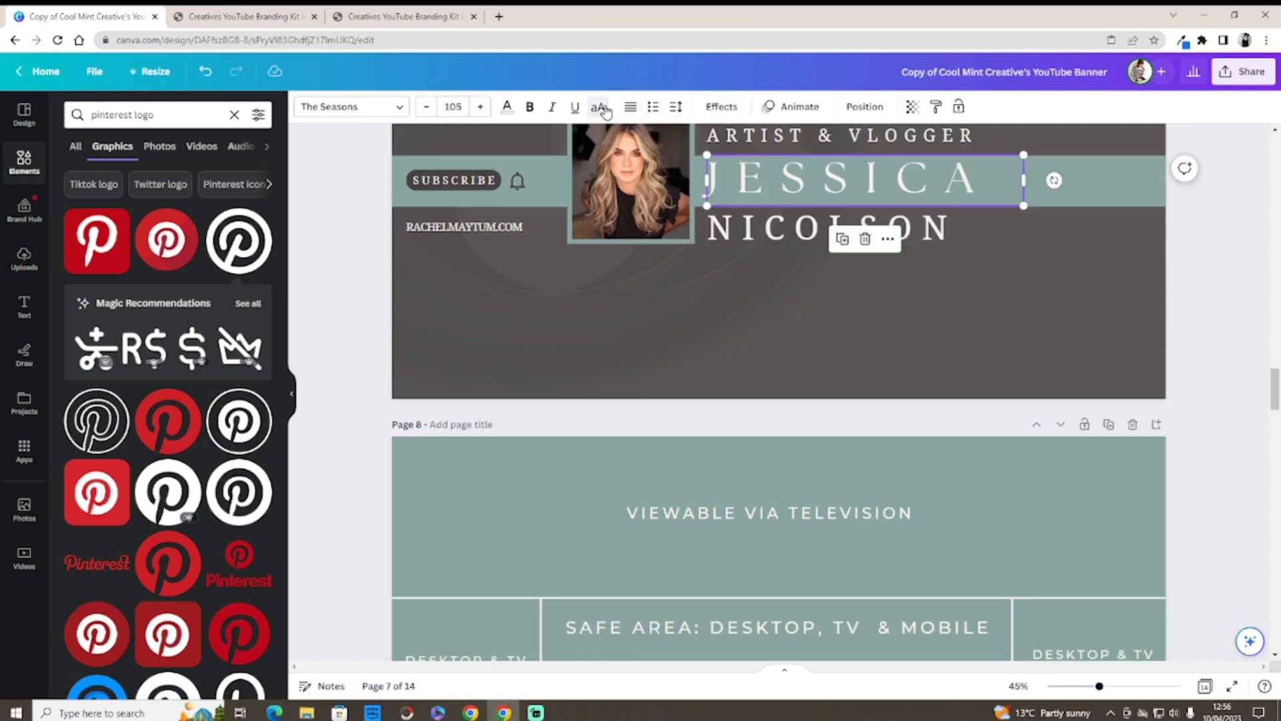
left_click(942, 232)
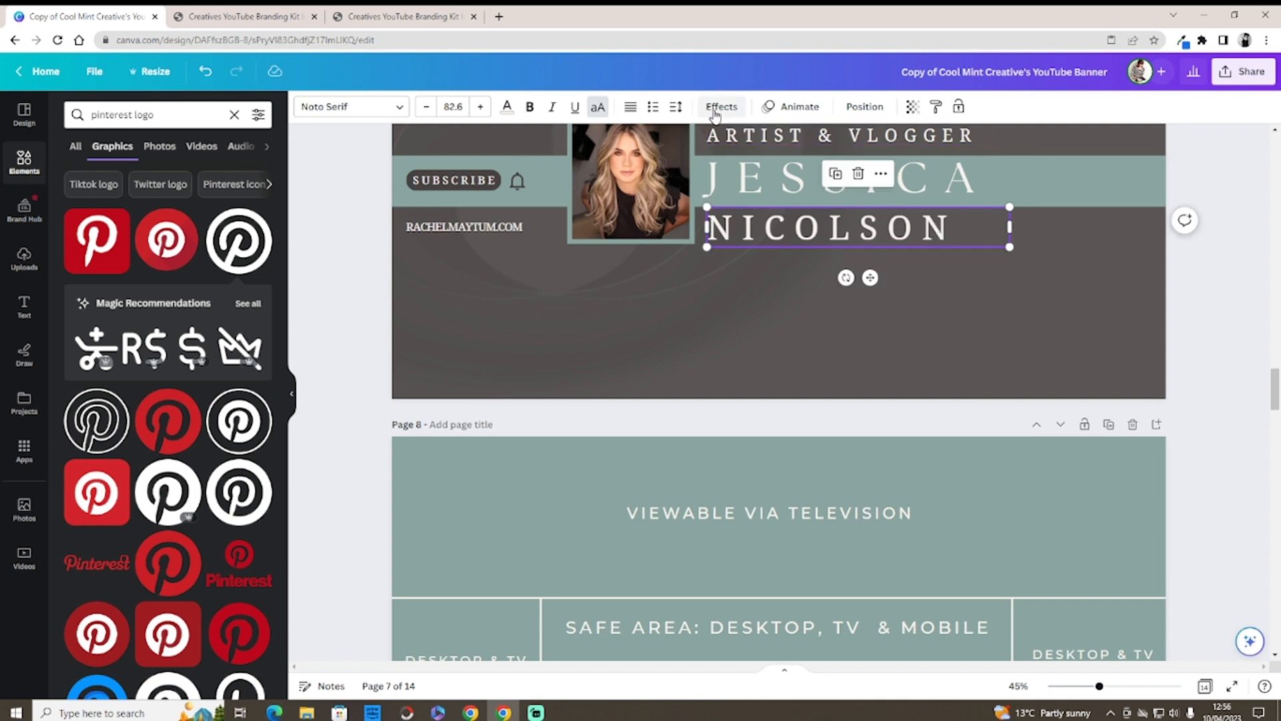
left_click(675, 107)
left_click_drag(761, 166, 786, 170)
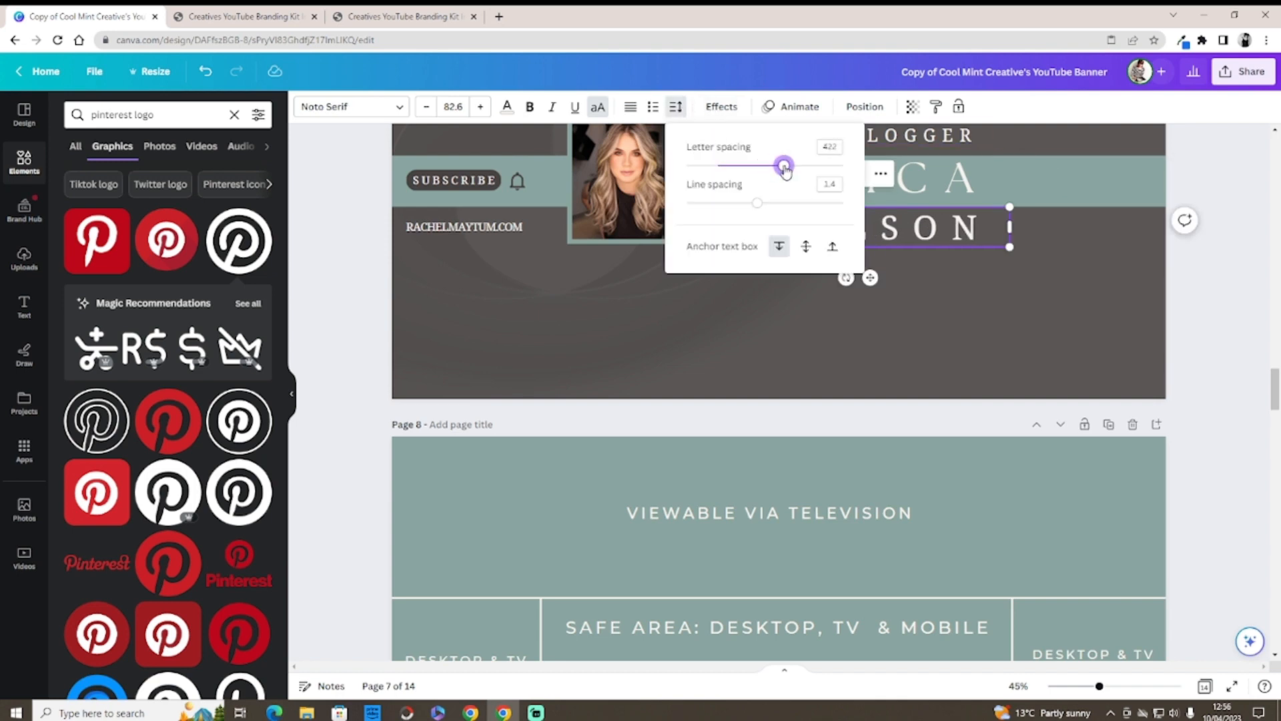
left_click(946, 312)
mouse_move(1273, 389)
left_mouse_down()
mouse_move(1273, 320)
mouse_move(1273, 394)
left_mouse_up()
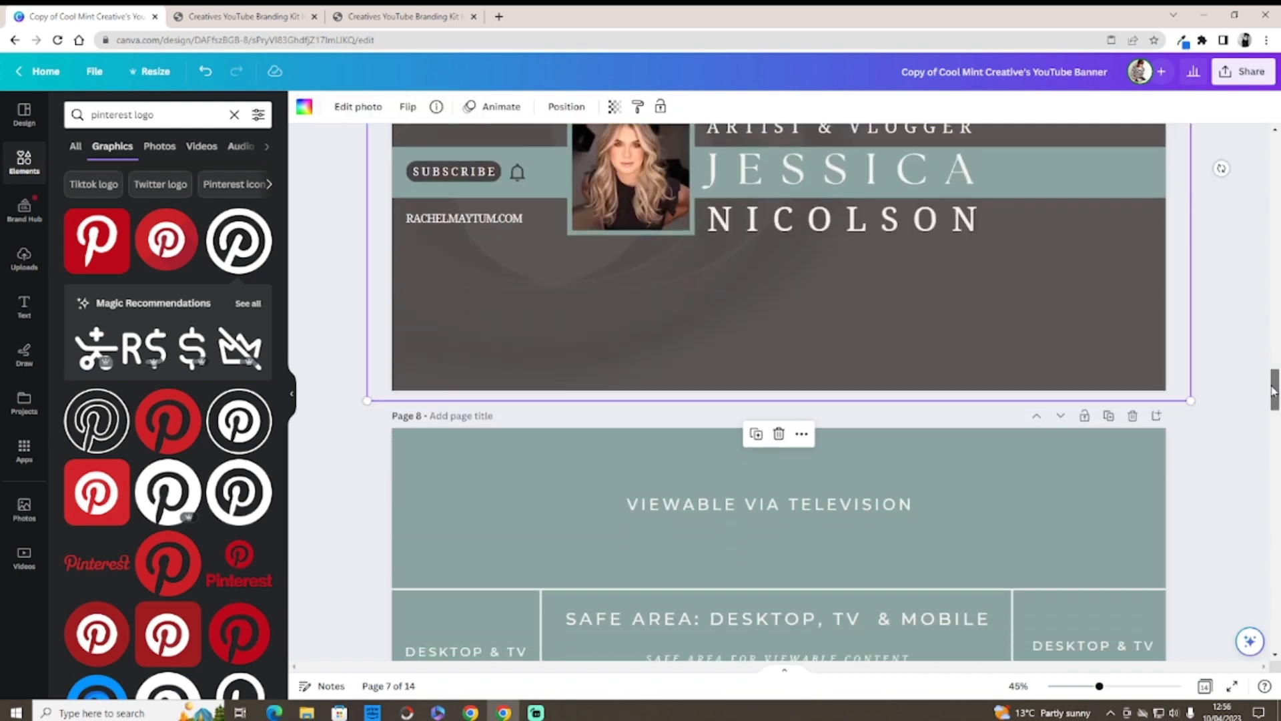
scroll(1224, 317, "up", 2)
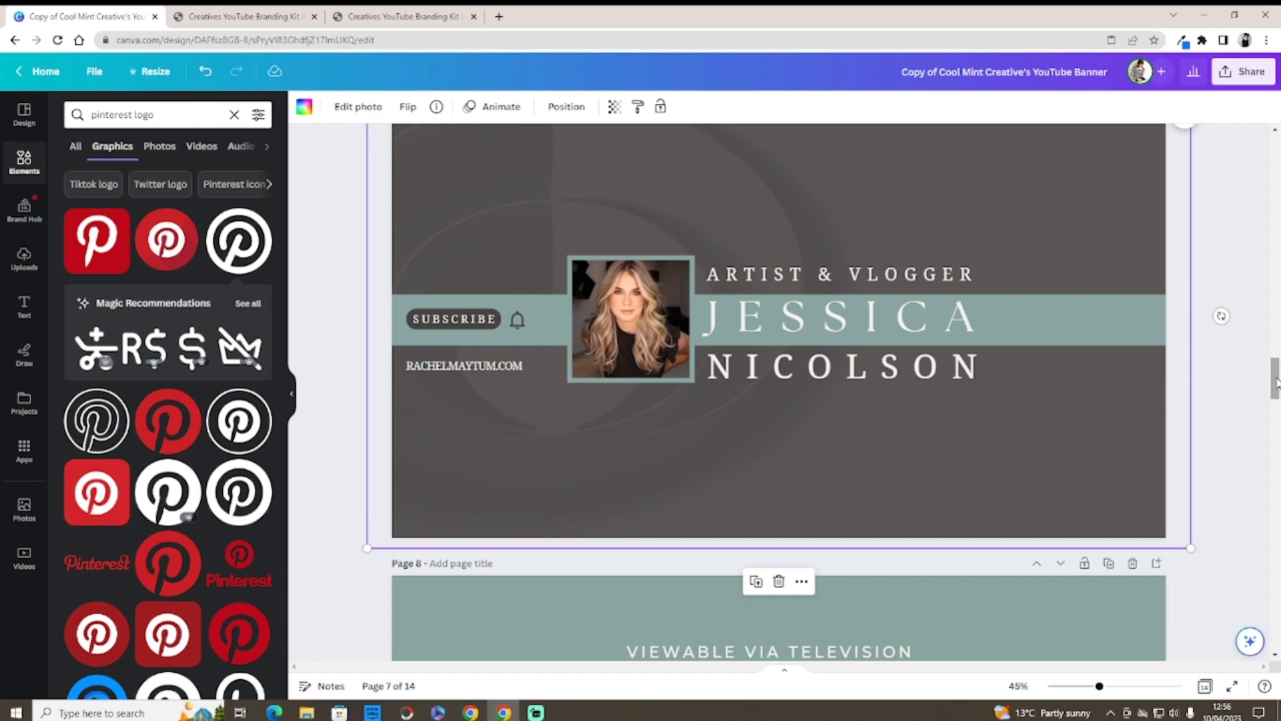
mouse_move(1276, 381)
left_mouse_down()
mouse_move(1273, 432)
mouse_move(1270, 362)
mouse_move(1275, 372)
left_mouse_up()
mouse_move(922, 287)
left_mouse_down()
mouse_move(921, 335)
mouse_move(929, 278)
mouse_move(923, 286)
left_mouse_up()
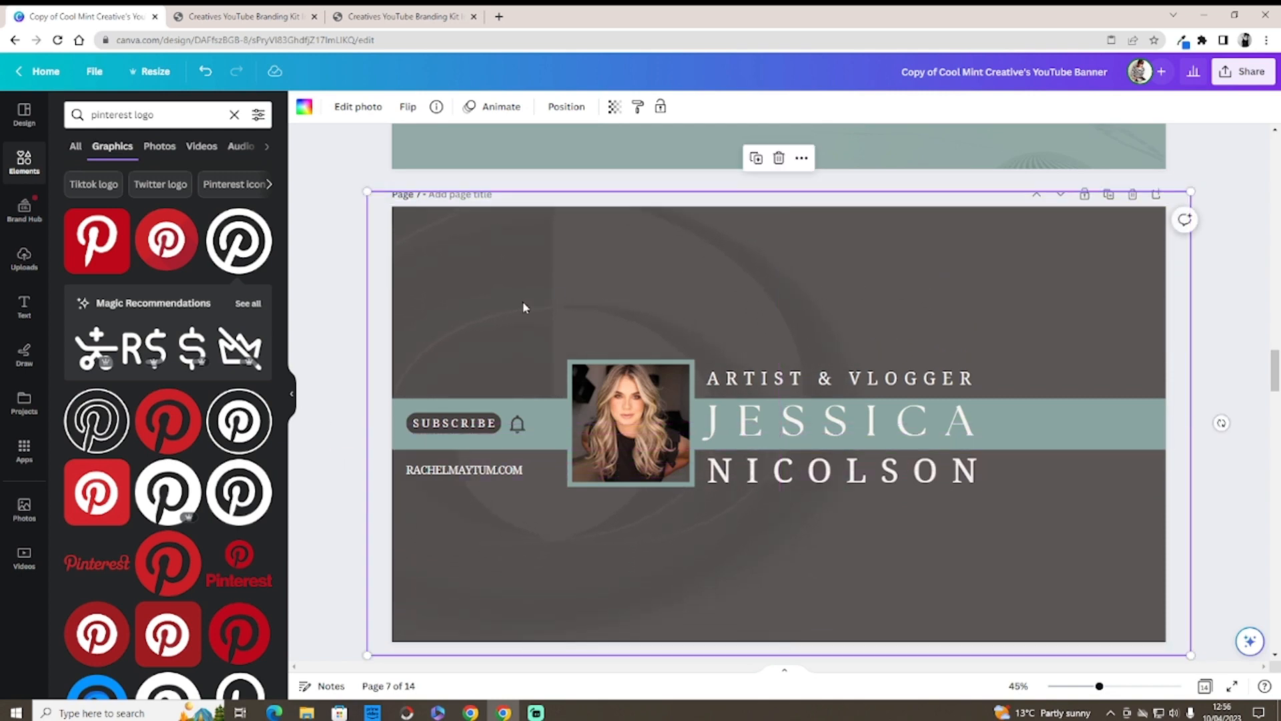
Step: Set the recently used dark wood-plank photo as the banner background and centre it
left_click(23, 507)
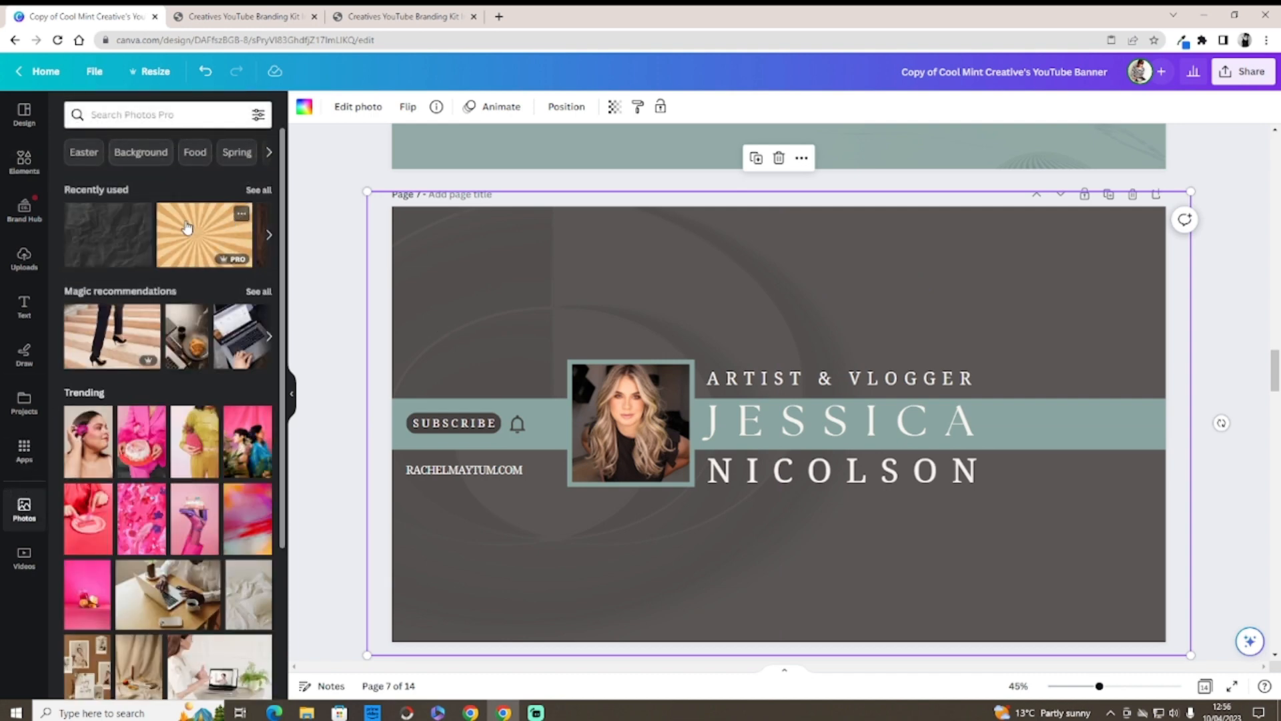
left_click(259, 190)
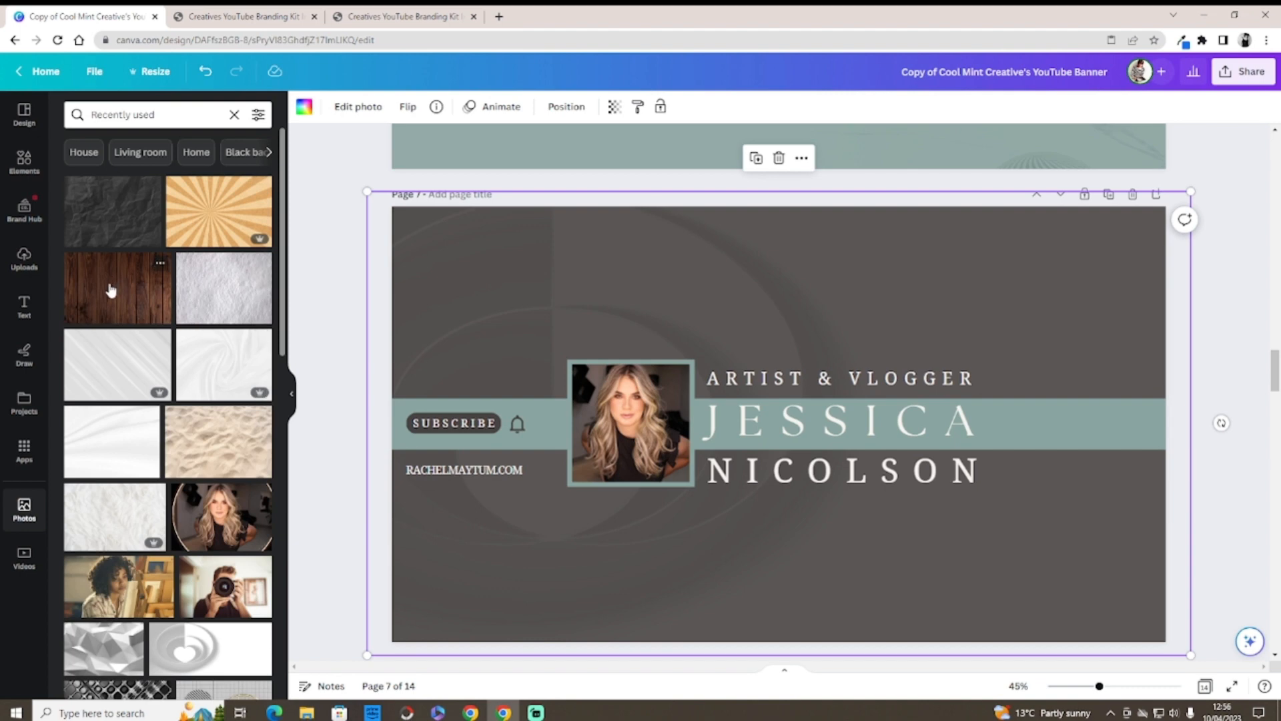
left_click_drag(111, 288, 453, 236)
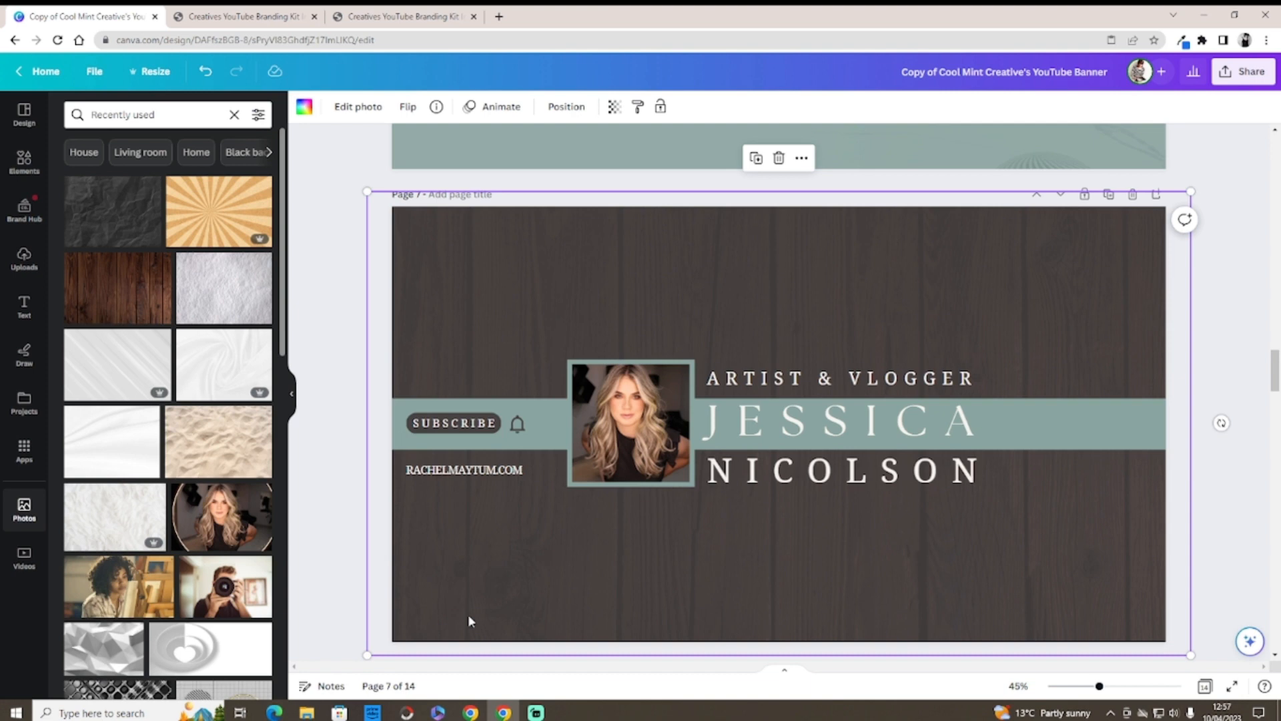
left_click_drag(489, 266, 484, 306)
left_click(506, 214)
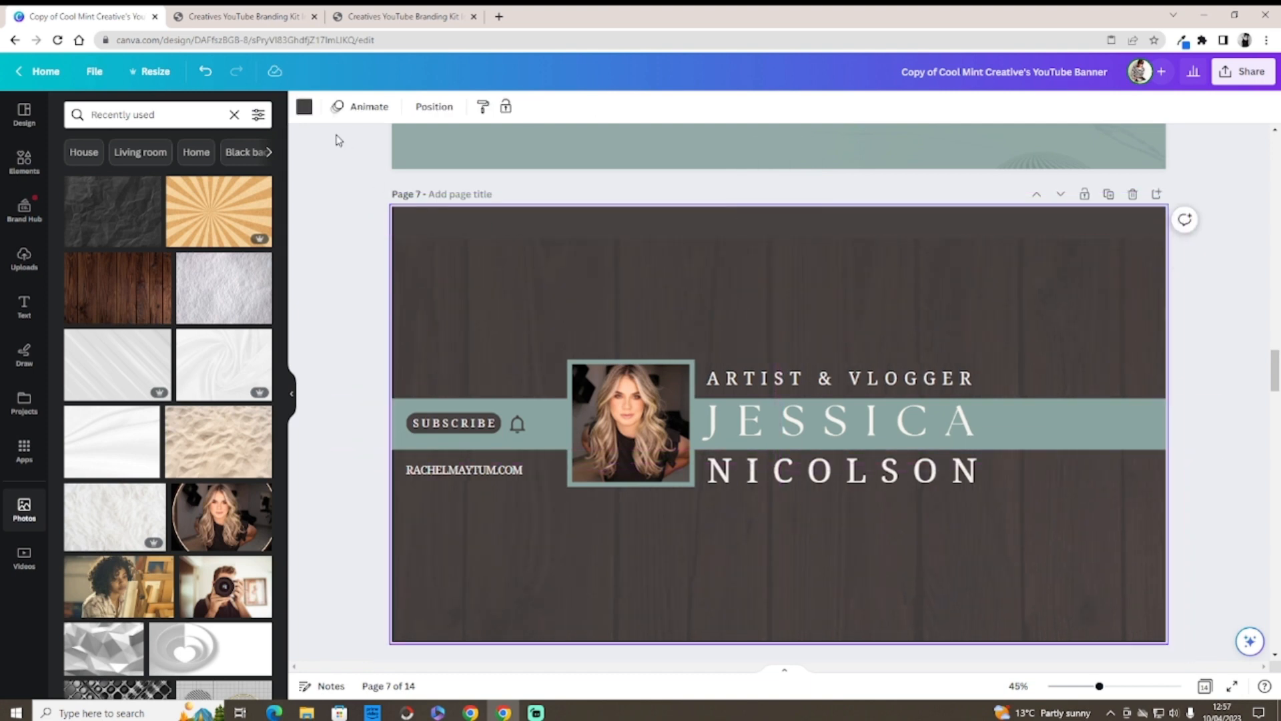
left_click_drag(549, 252, 546, 214)
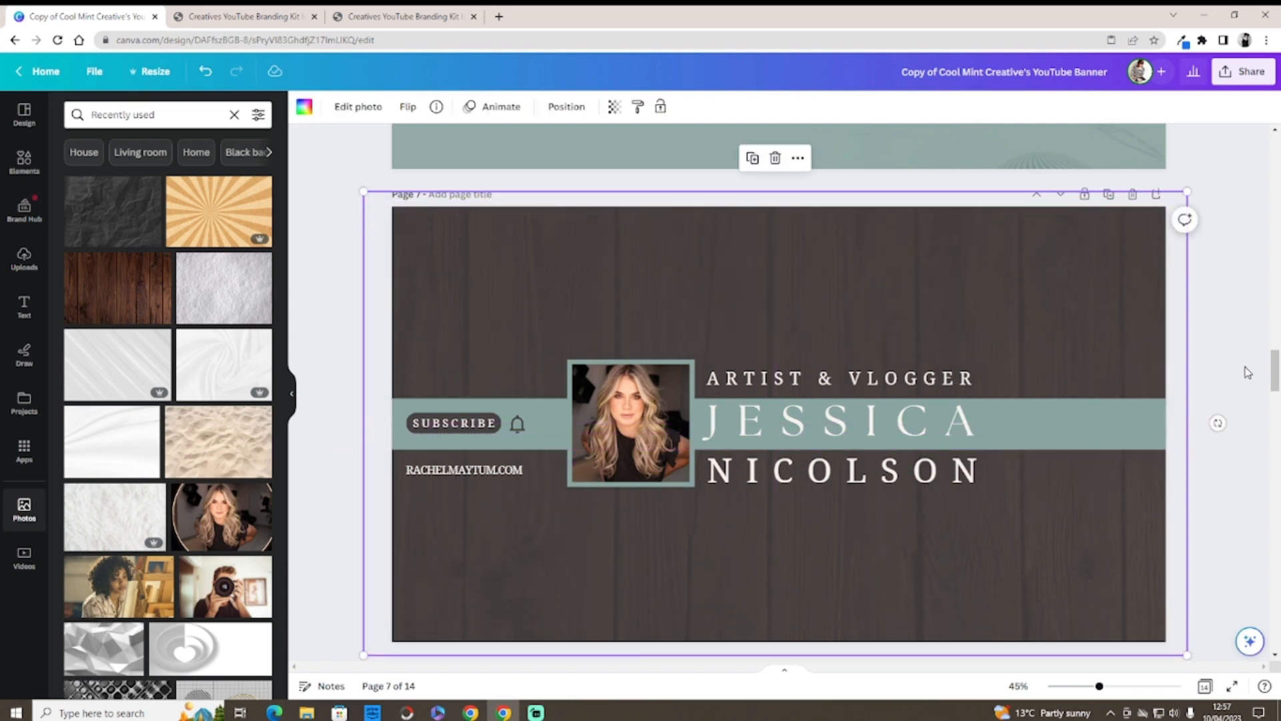
scroll(1275, 373, "down", 1)
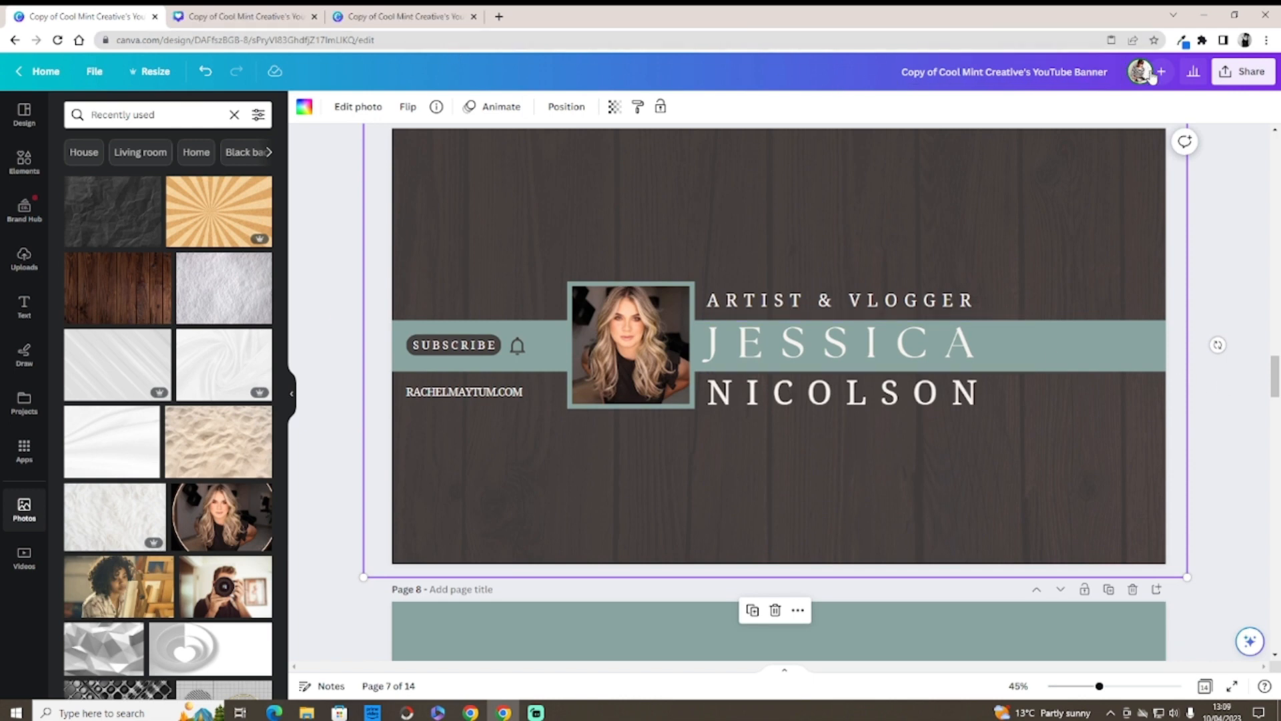
Step: Set the PNG download to include only the current page, Page 7
left_click(1245, 71)
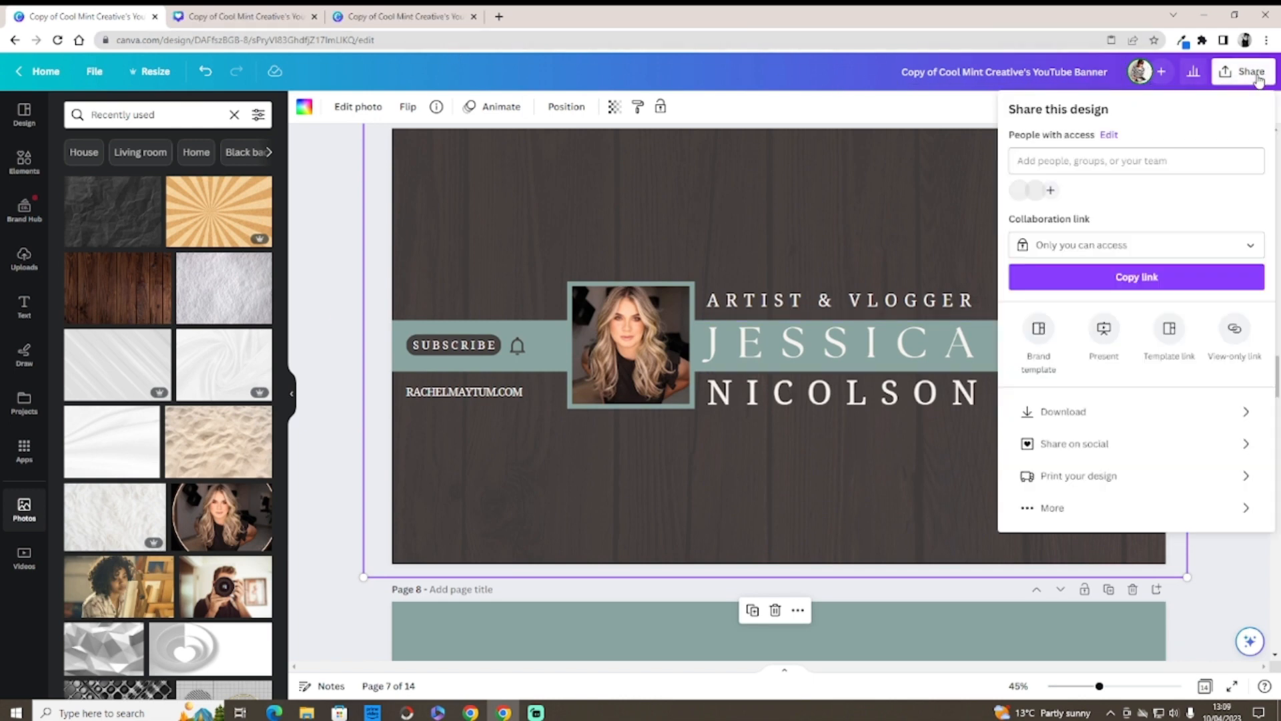
left_click(1101, 413)
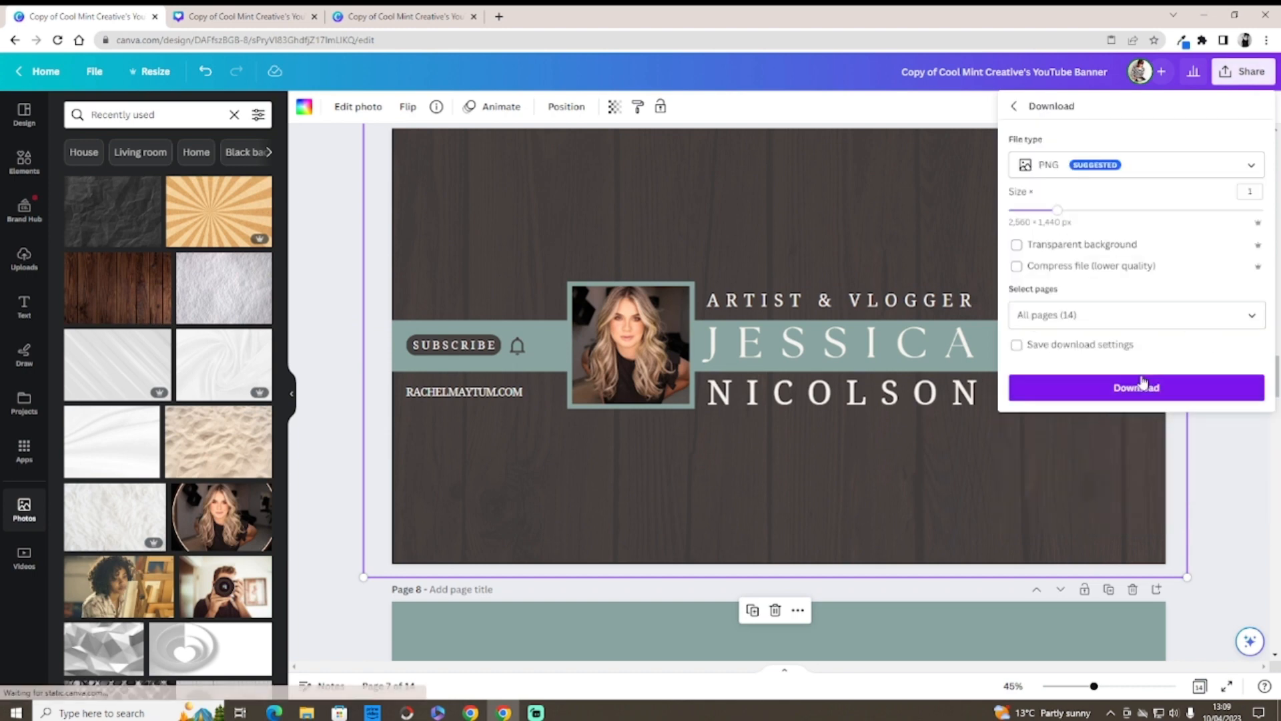
left_click(1254, 317)
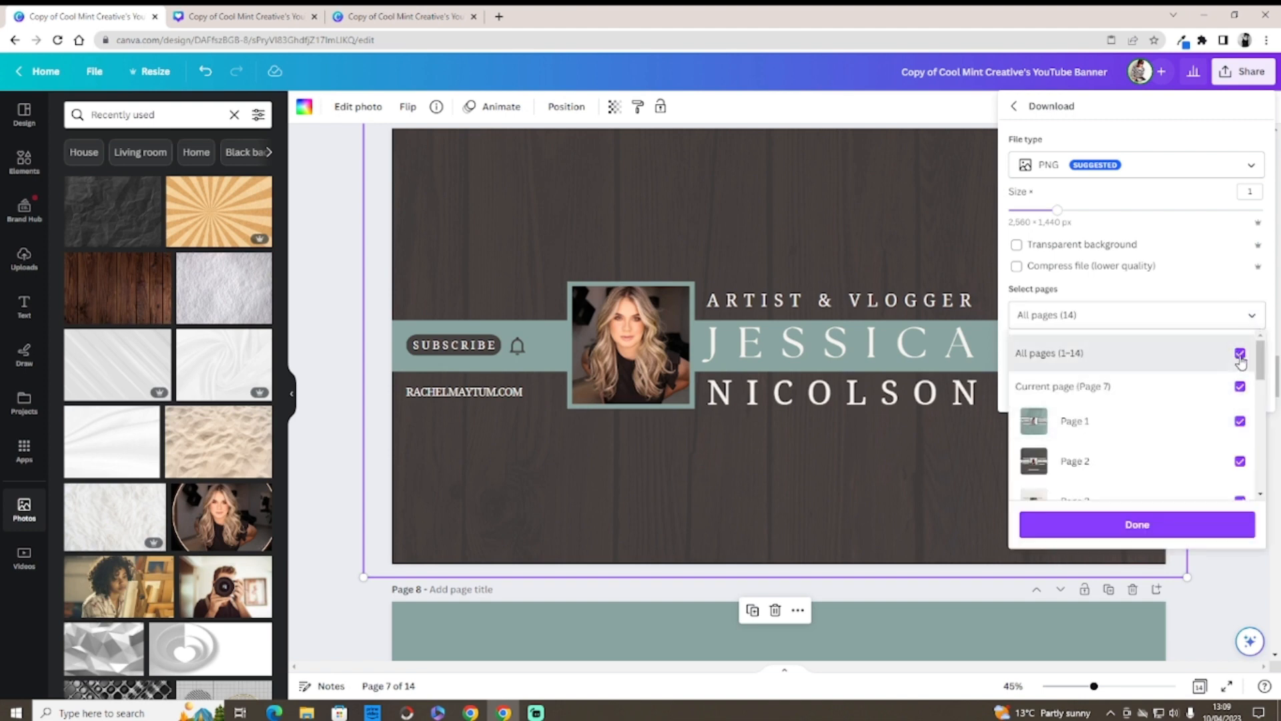
left_click(1240, 355)
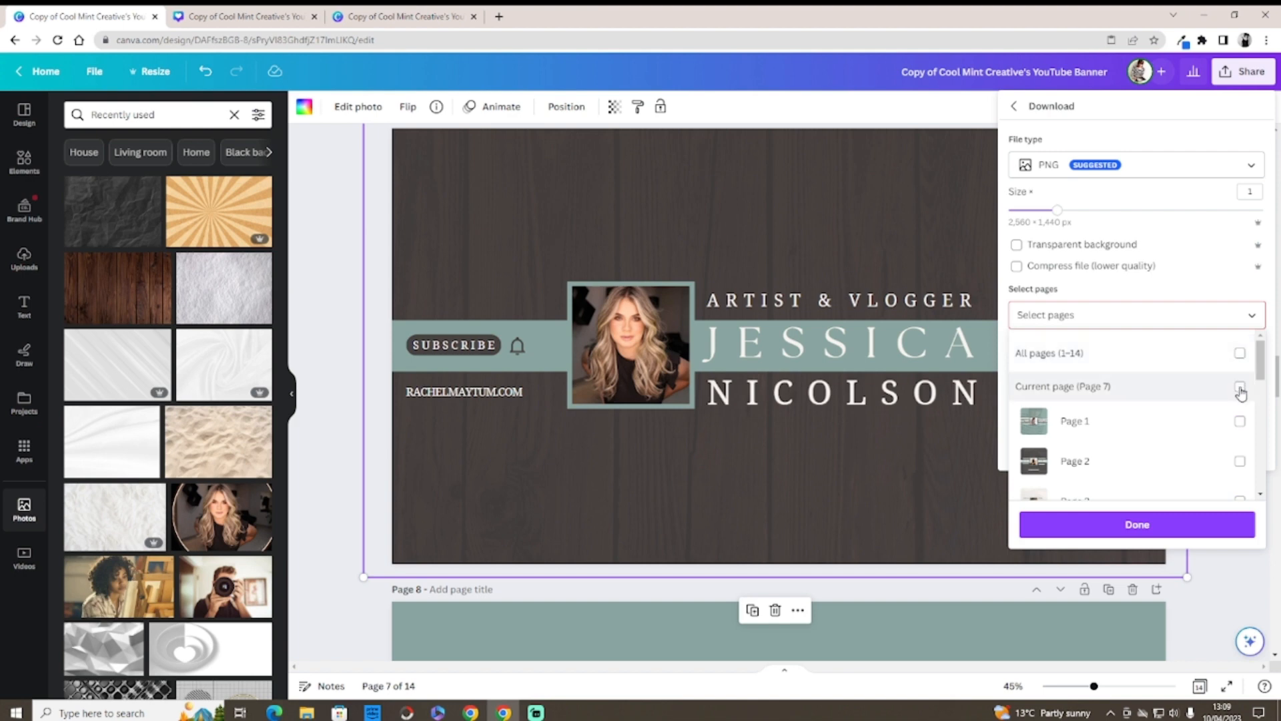
left_click(839, 227)
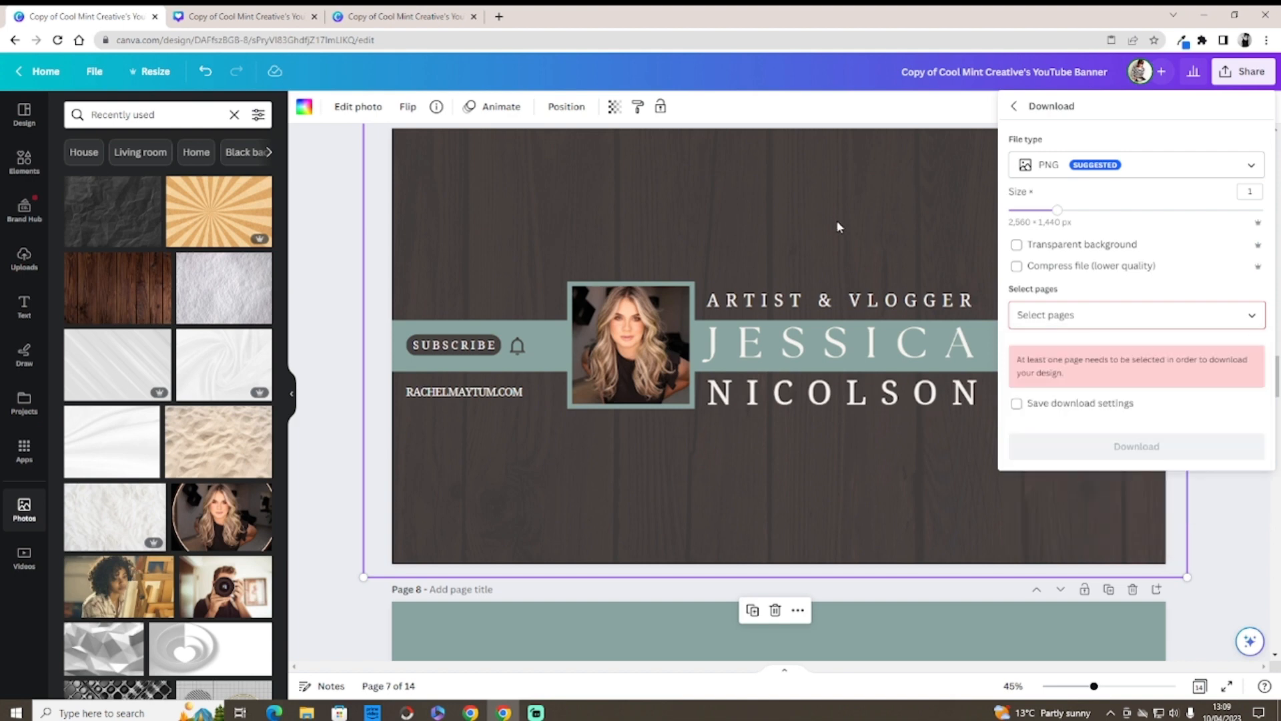
left_click(1251, 318)
left_click(1240, 386)
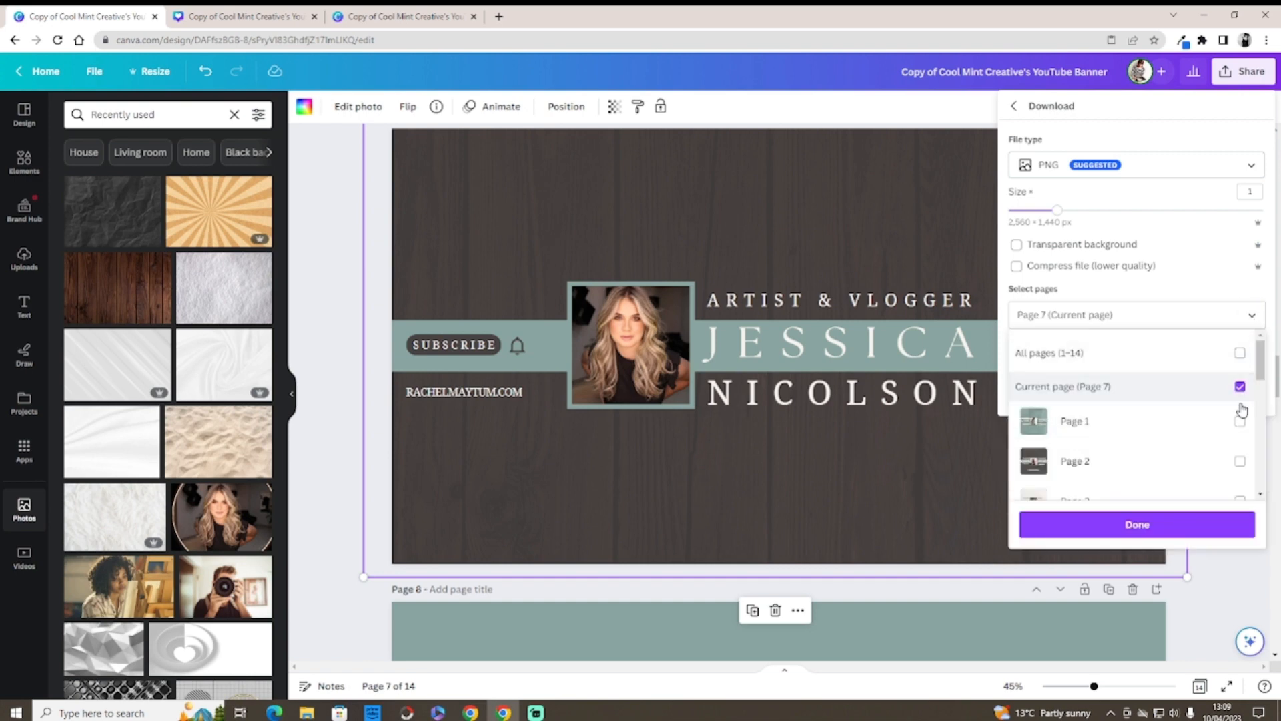
left_click(1157, 522)
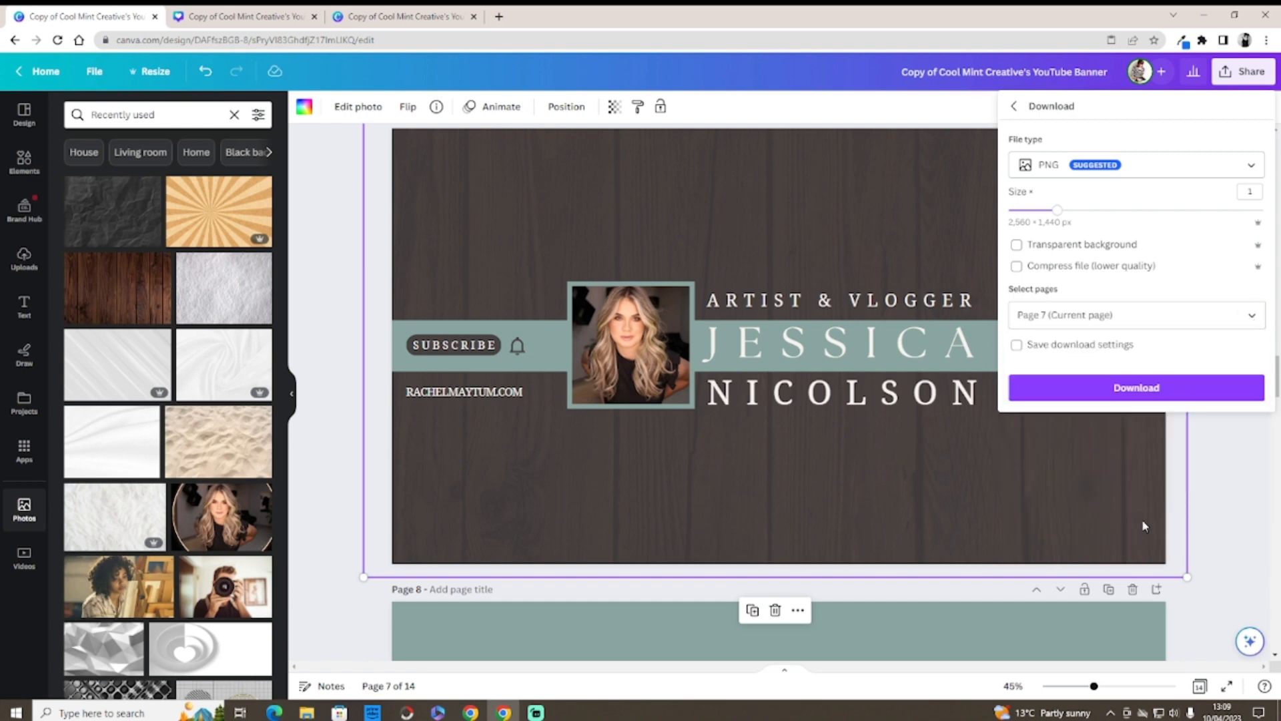
Step: Download the page 7 PNG and save it in the Pictures folder
left_click(1111, 388)
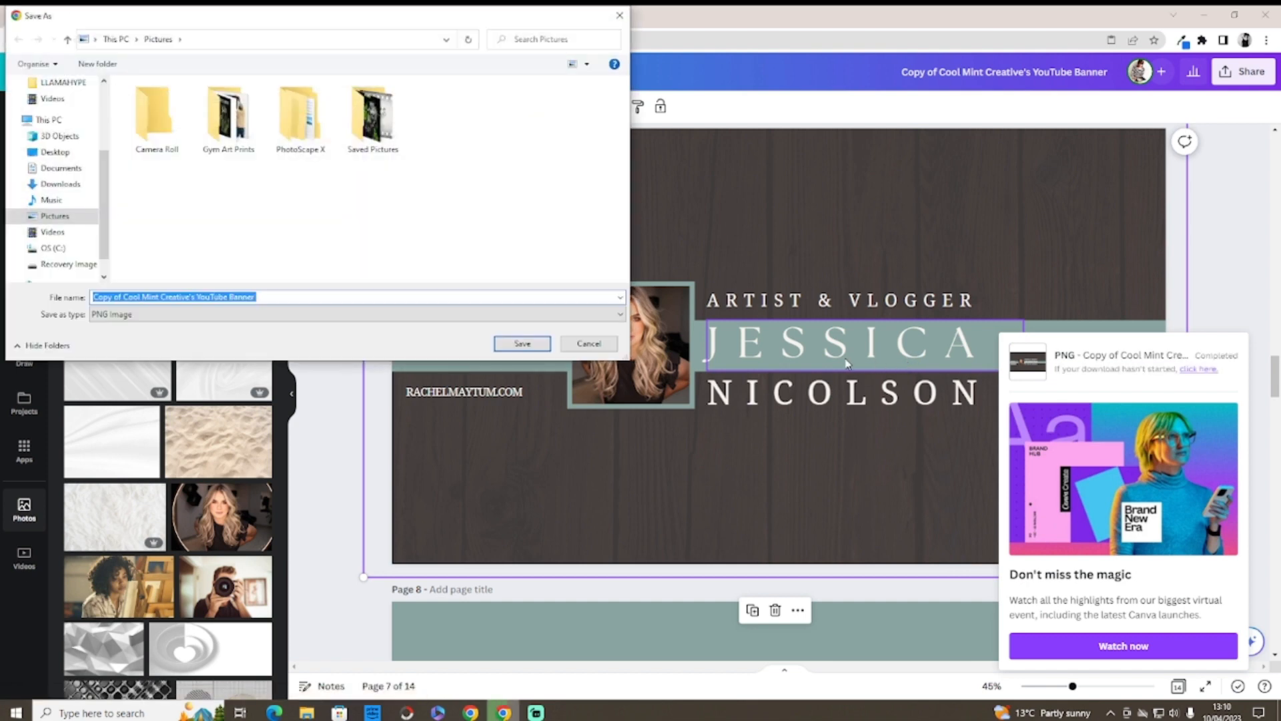
left_click(523, 343)
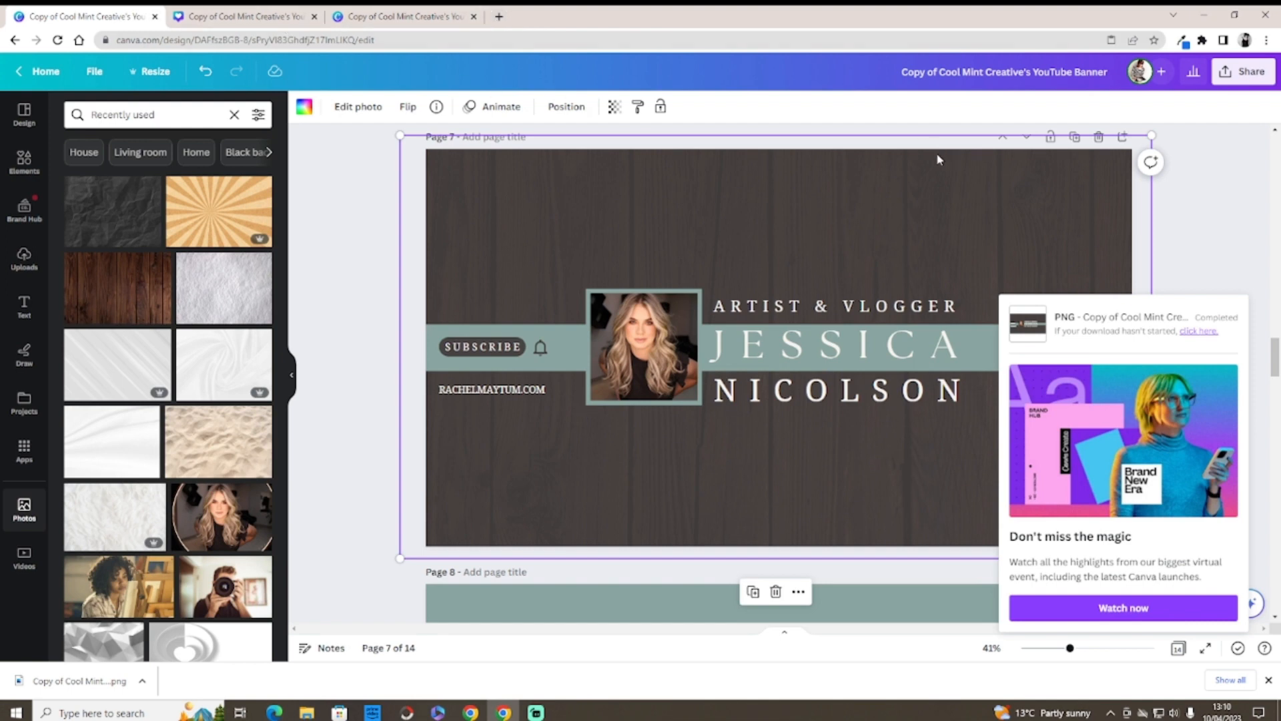
left_click(1244, 288)
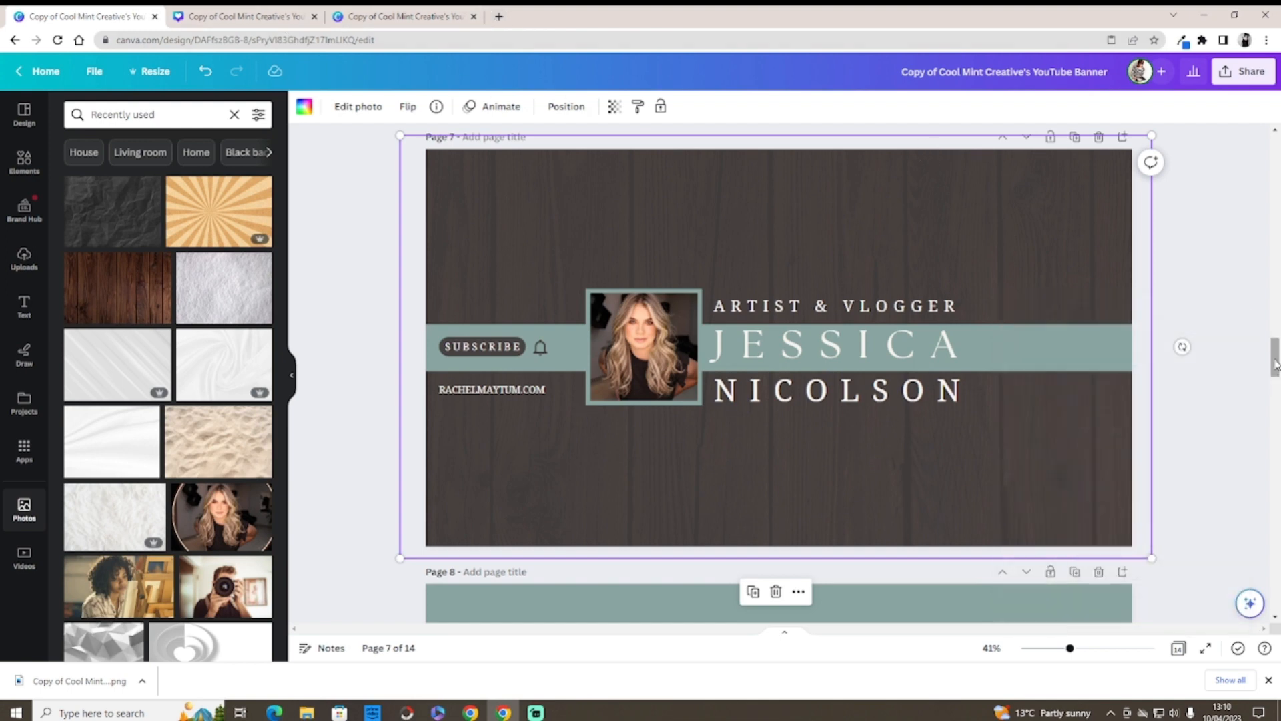
left_click_drag(1274, 358, 1274, 308)
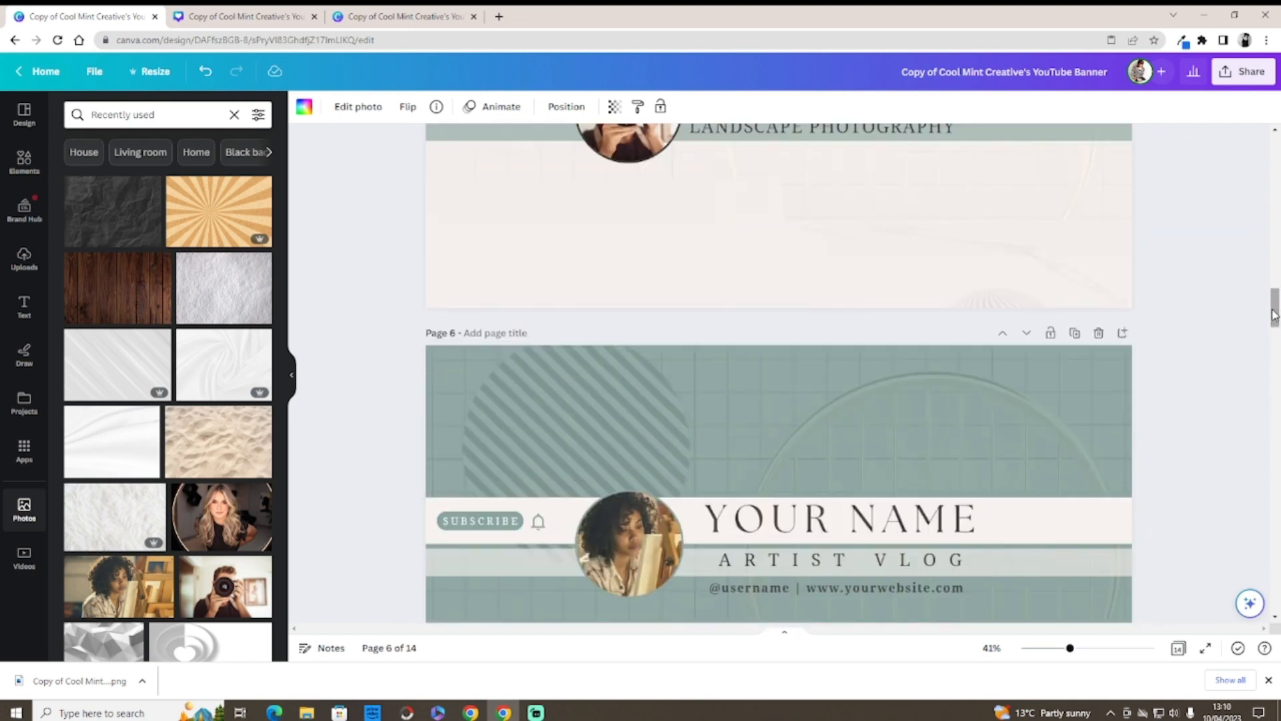